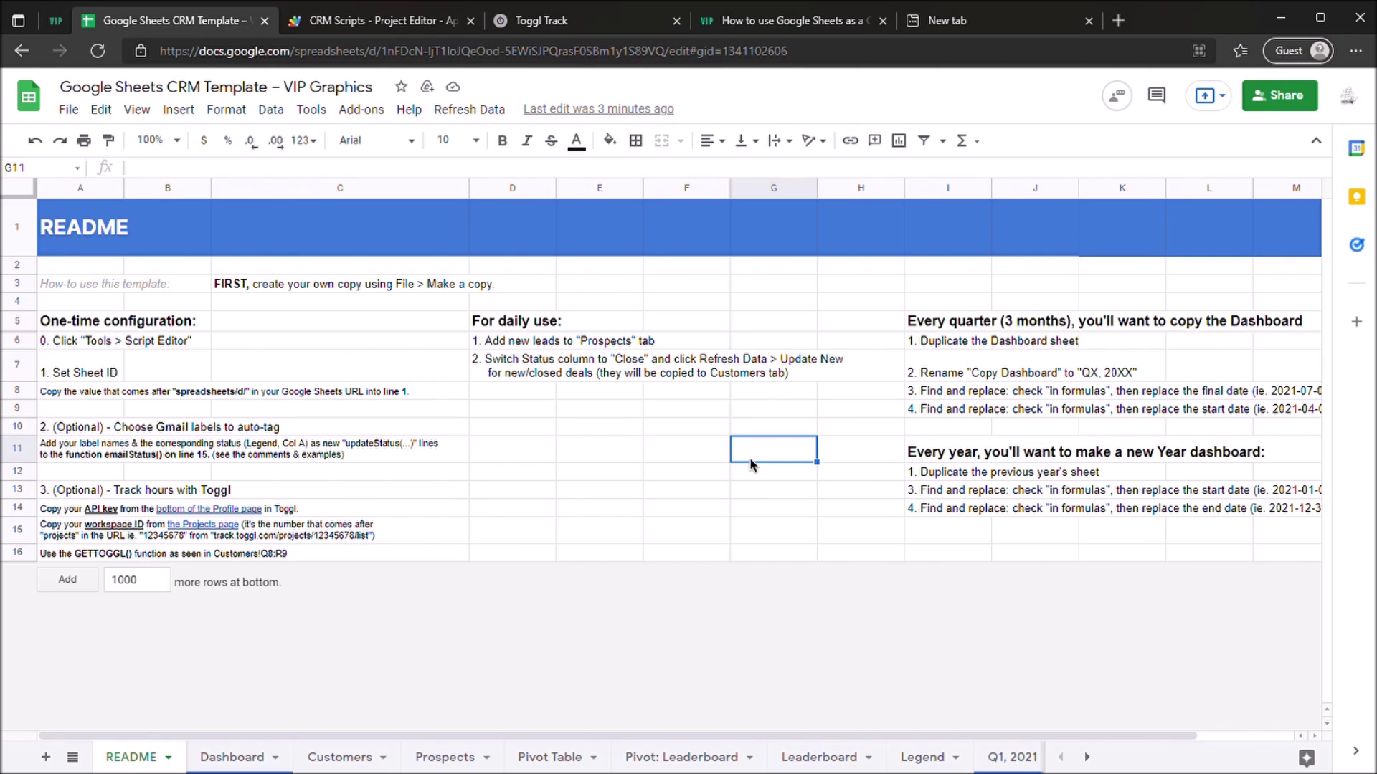
Step: Go to the Dashboard and inspect the QTD revenue, billed, projects, target and this-month formulas
click(257, 759)
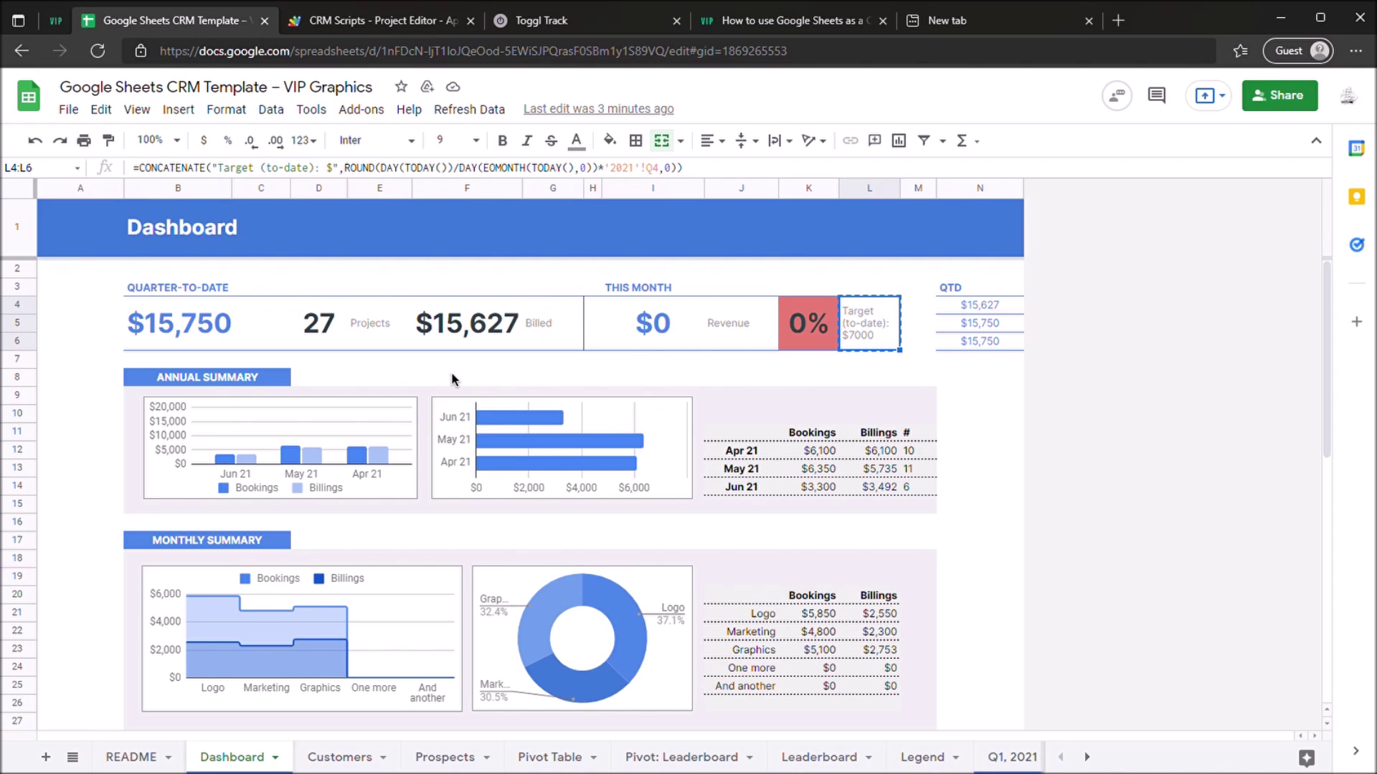
click(208, 338)
click(479, 343)
click(326, 344)
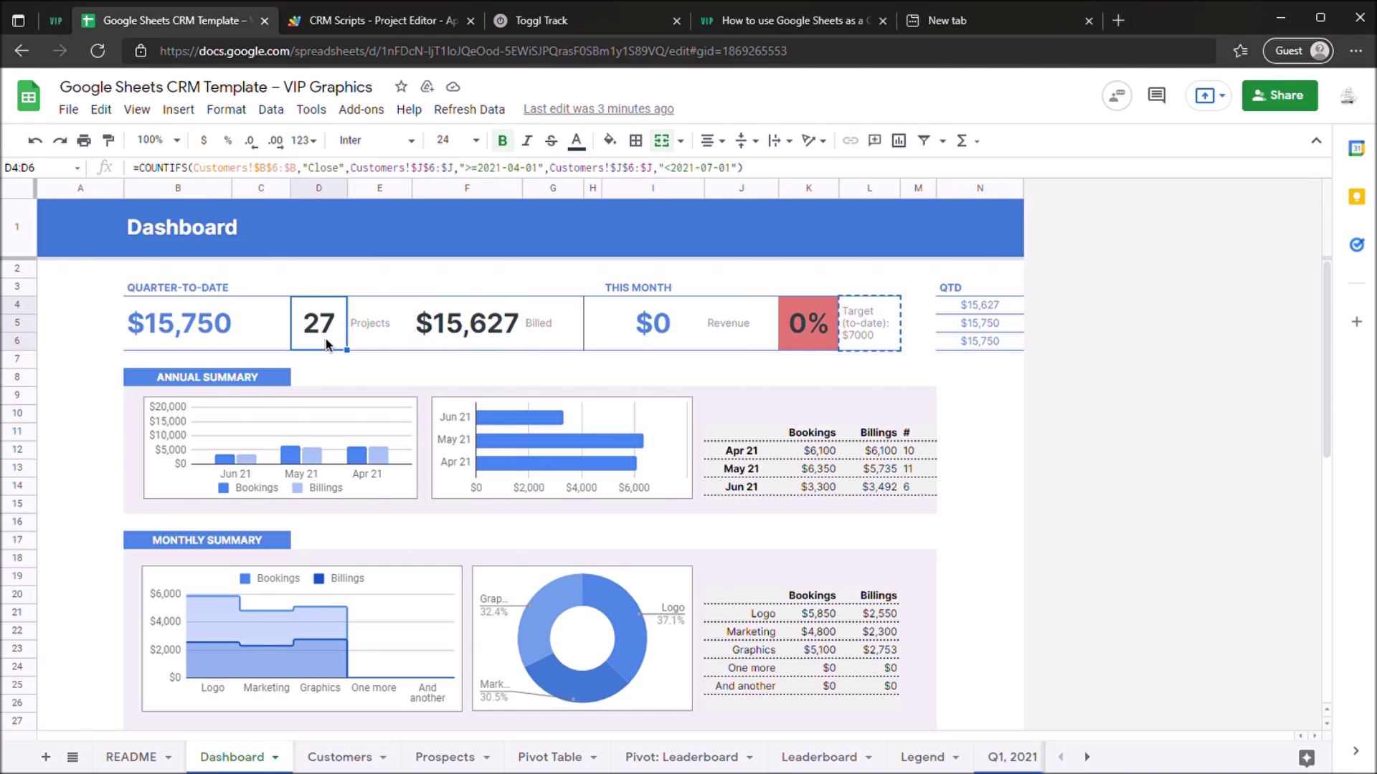
double_click(862, 343)
key(Escape)
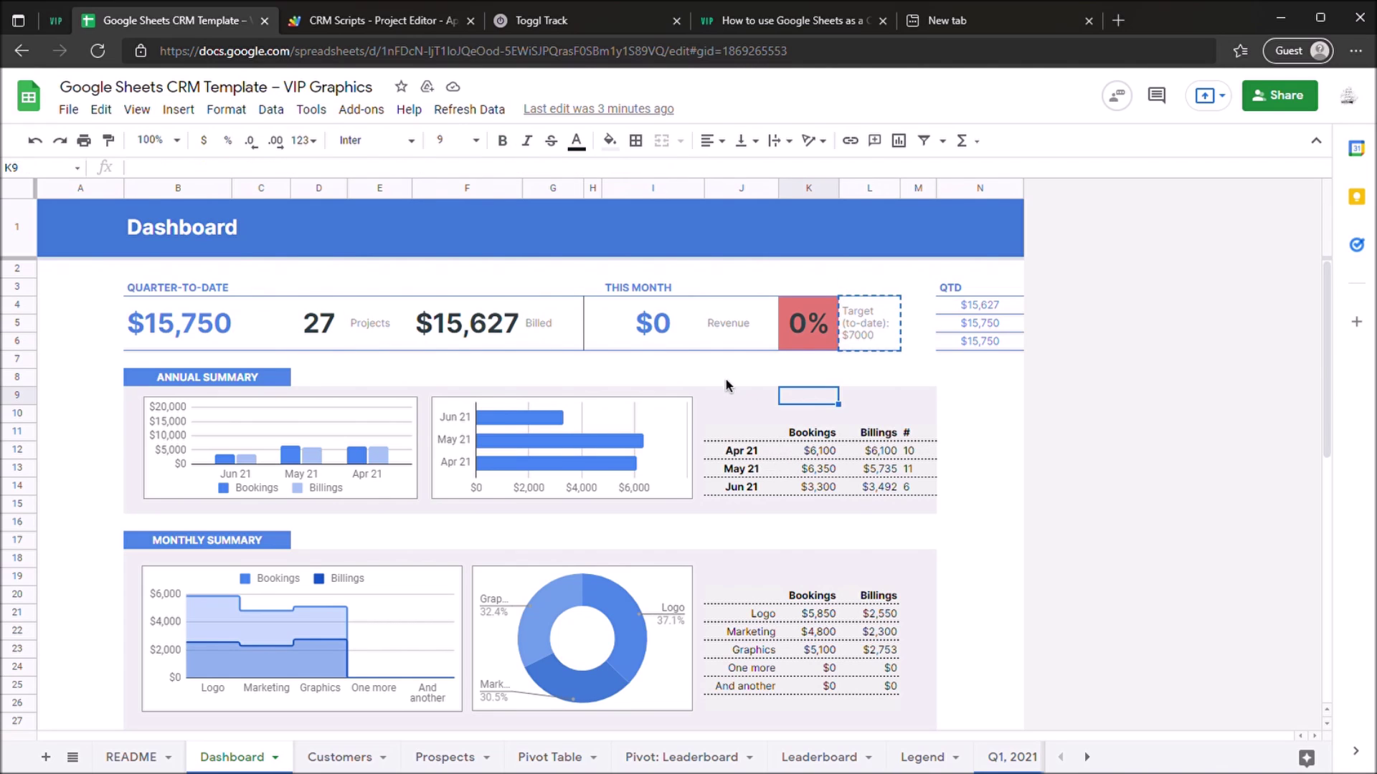
click(639, 331)
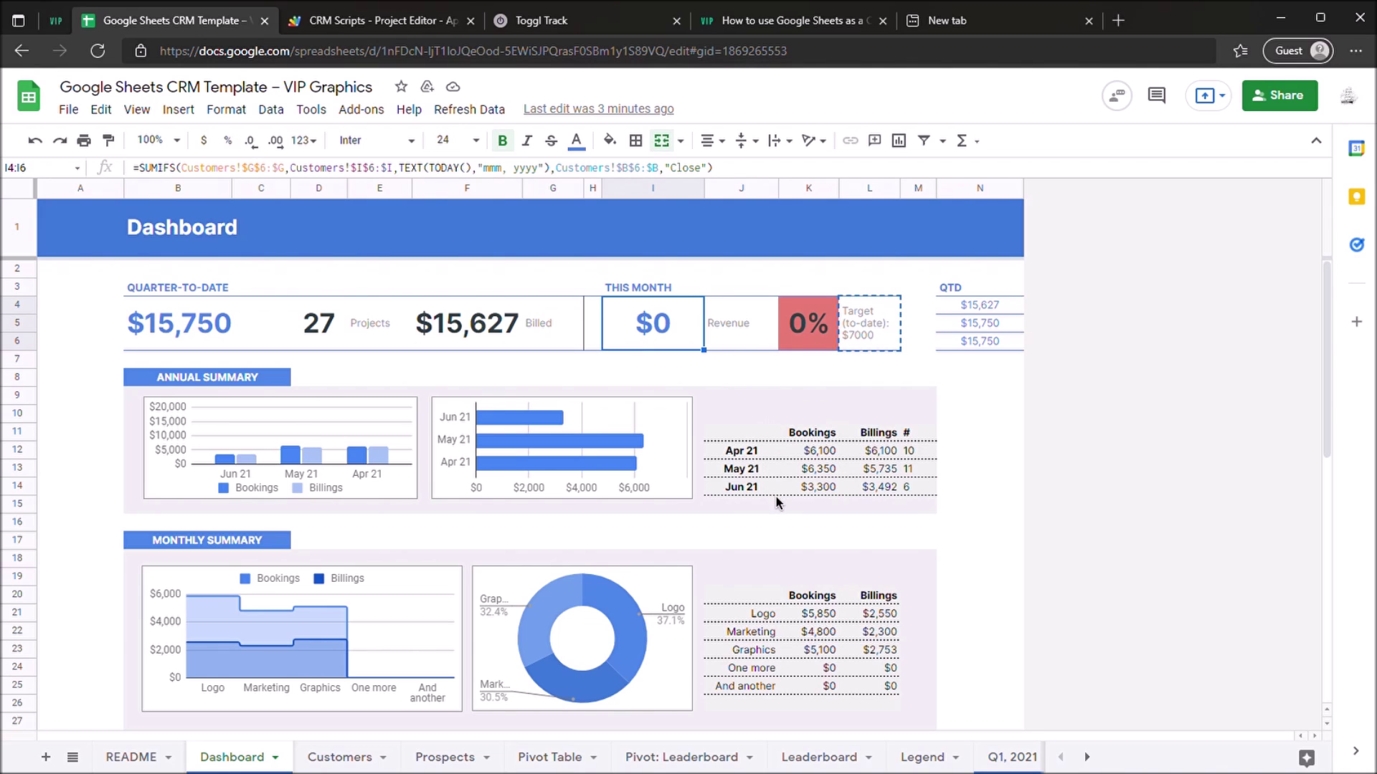
Step: Review the Annual, Monthly, Category and Source breakdown figures further down the Dashboard
scroll(785, 491, down, 1)
drag(796, 396, 878, 452)
scroll(800, 516, down, 2)
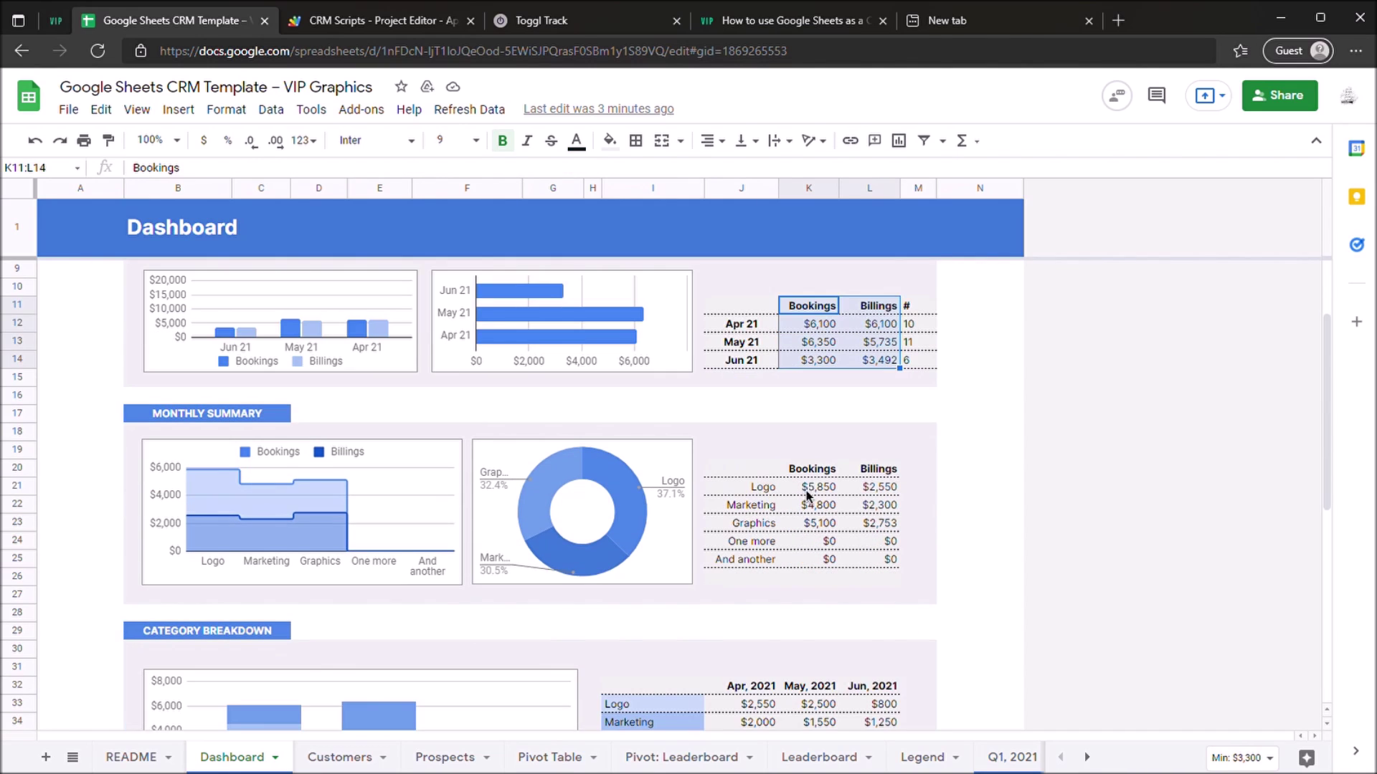
drag(807, 493, 875, 568)
scroll(876, 568, down, 4)
drag(743, 531, 890, 613)
scroll(832, 584, down, 5)
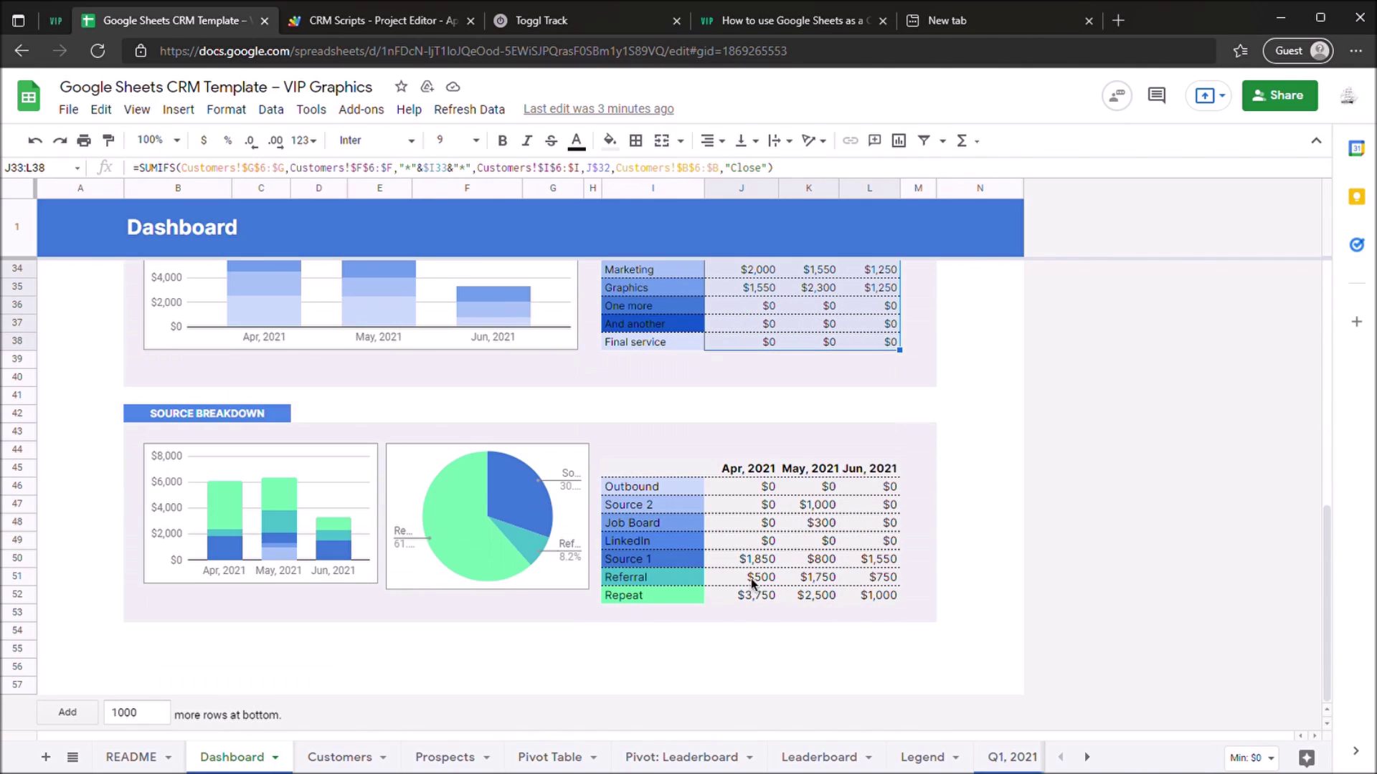
drag(741, 489, 861, 596)
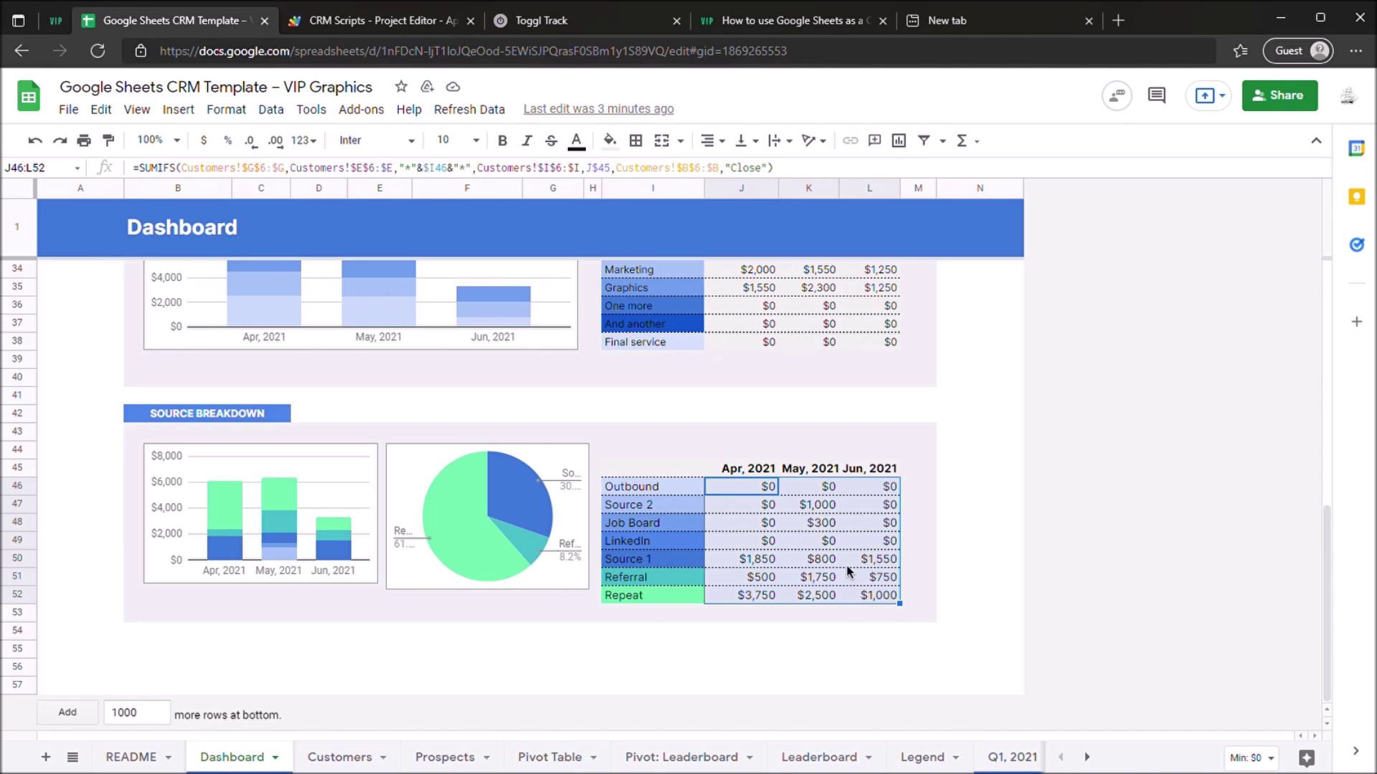
scroll(848, 572, up, 10)
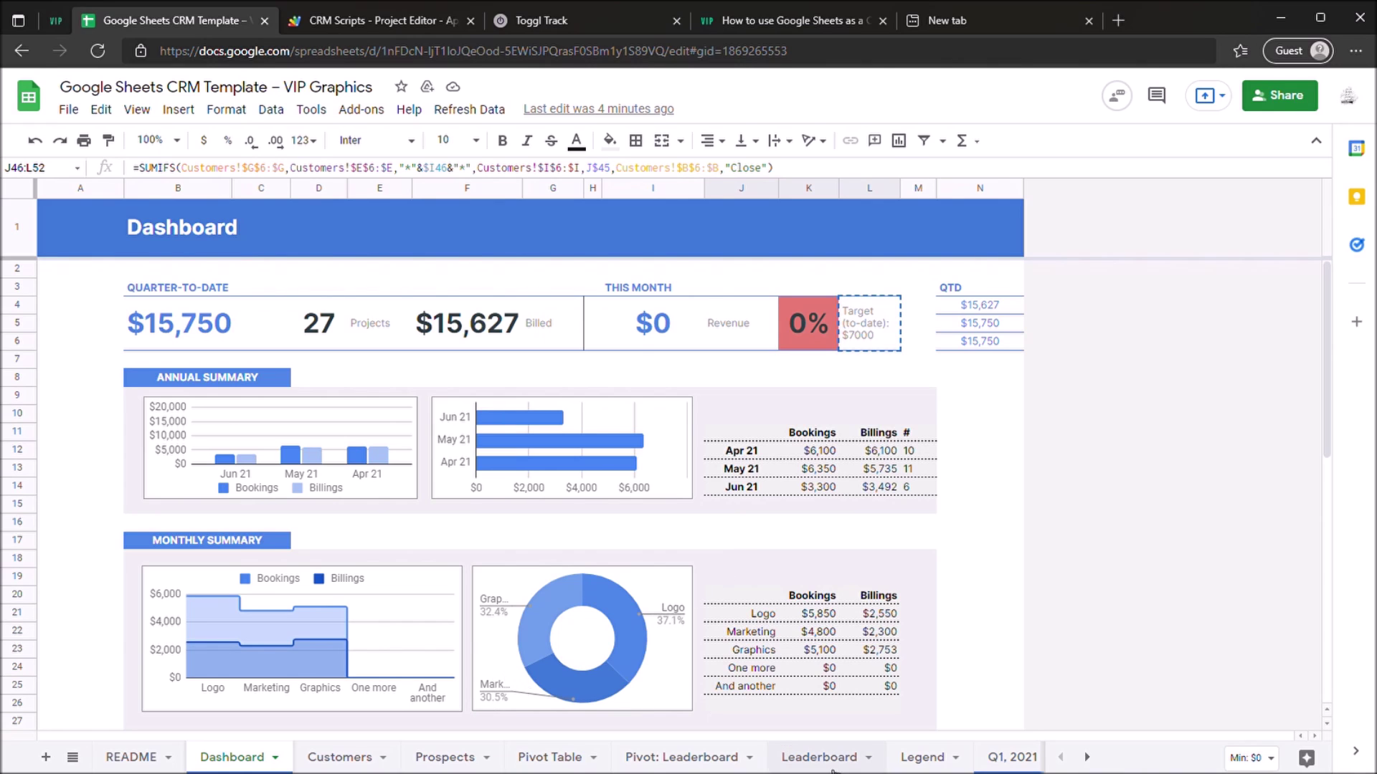
Step: Go to the Legend sheet and review the sales stages and client ratings lists
click(925, 769)
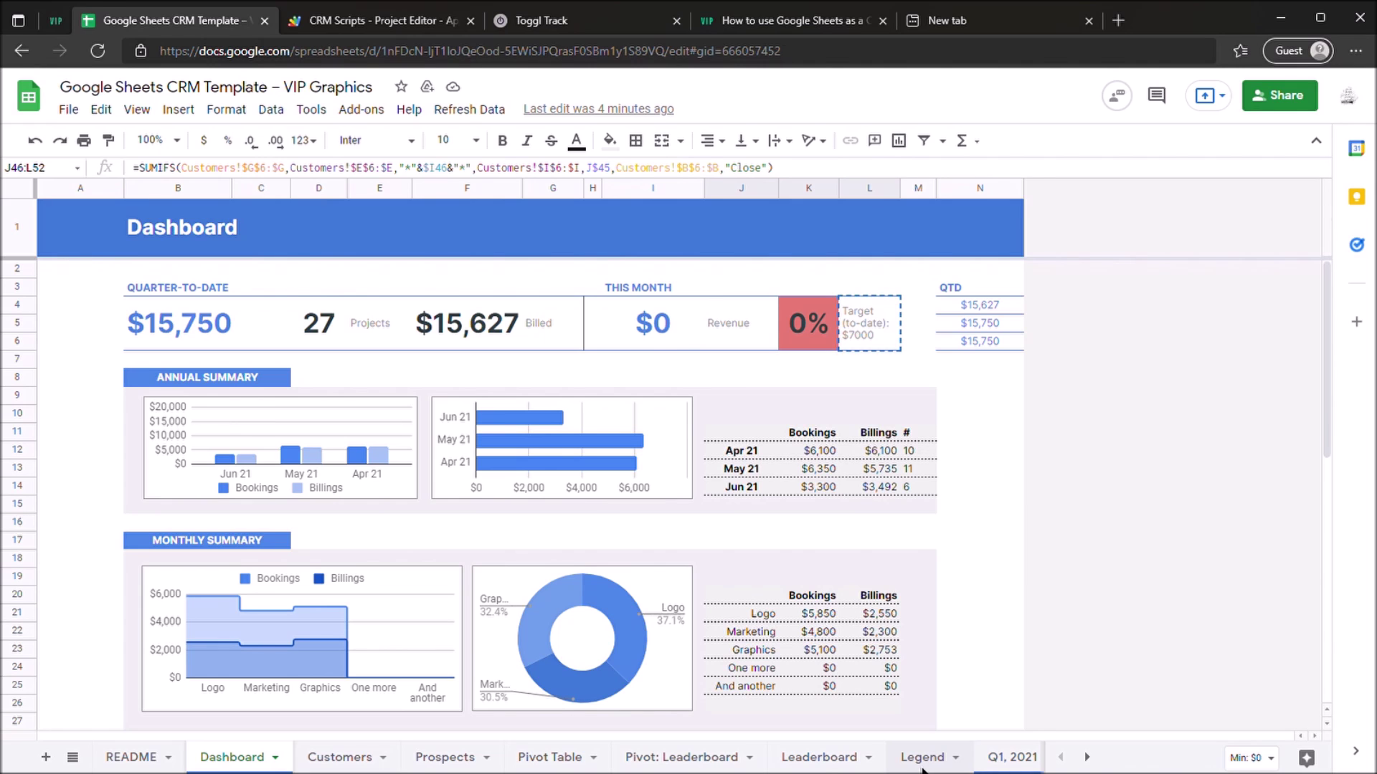
drag(113, 230, 98, 413)
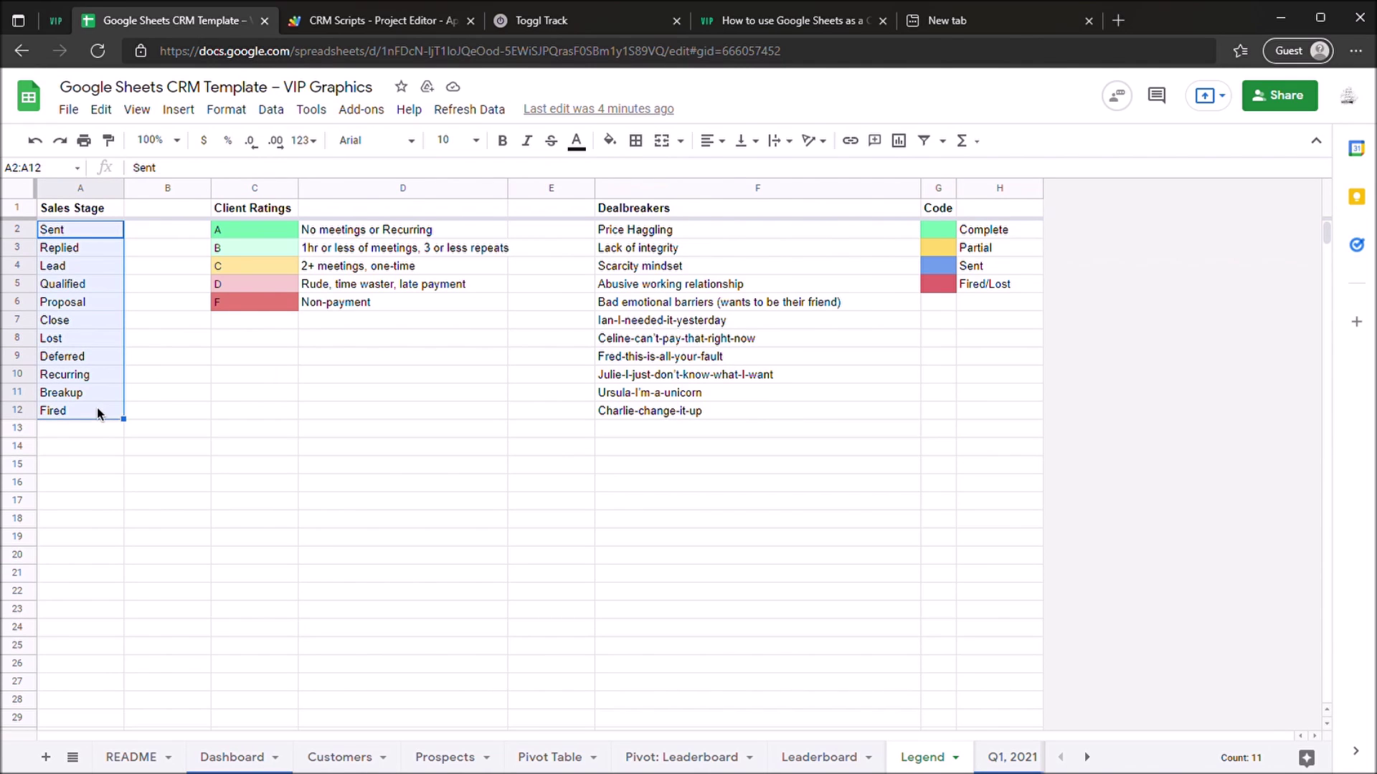
click(309, 327)
drag(252, 230, 322, 305)
click(324, 393)
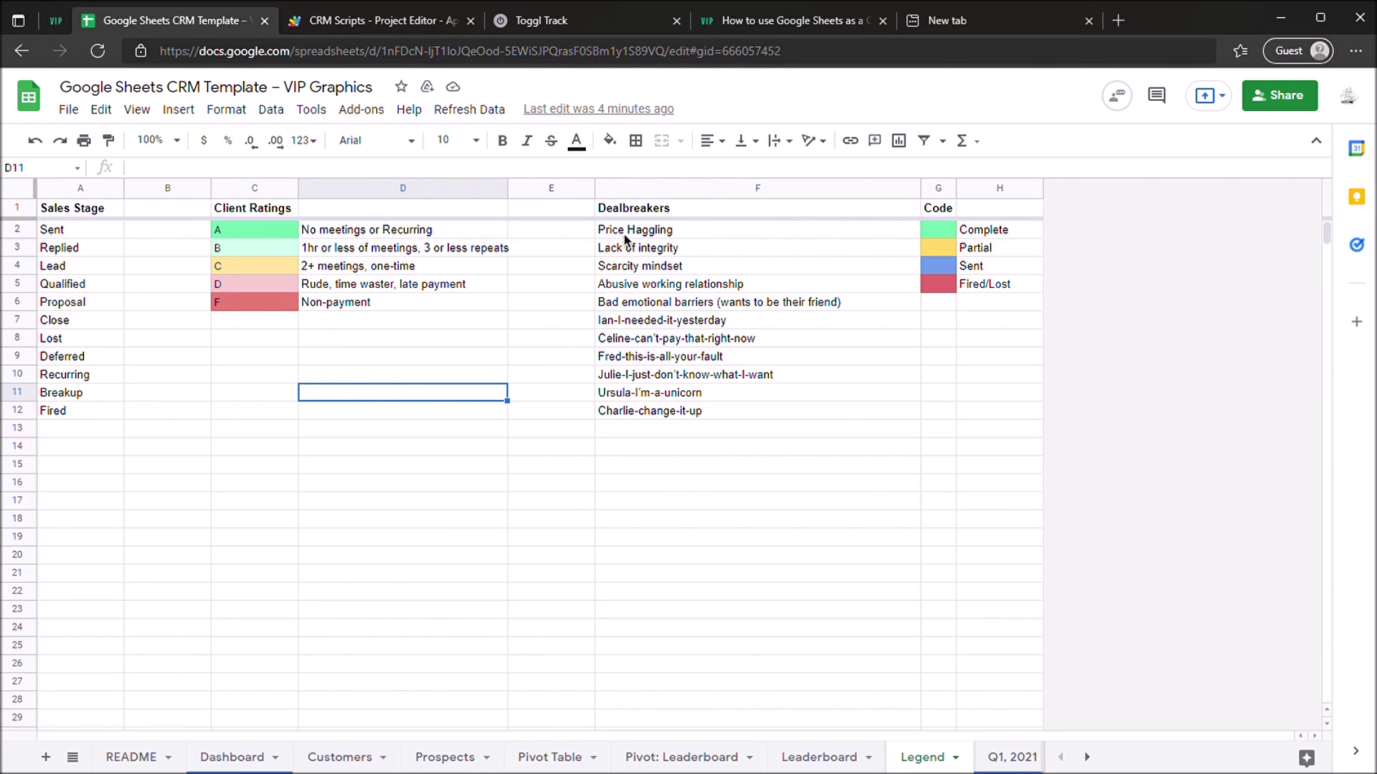
Step: Review the dealbreakers and colour code legend, then switch to the Customers sheet
drag(627, 237, 622, 422)
click(461, 448)
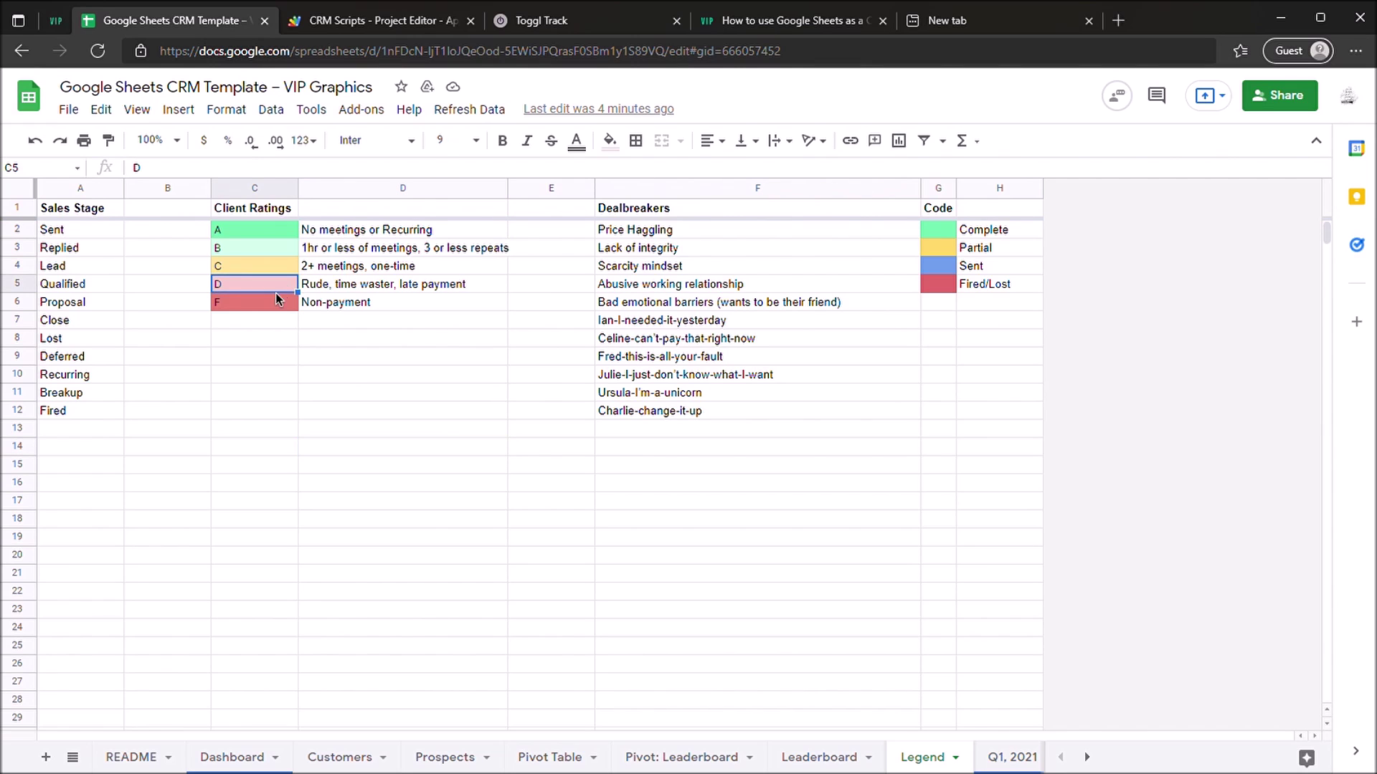
click(437, 502)
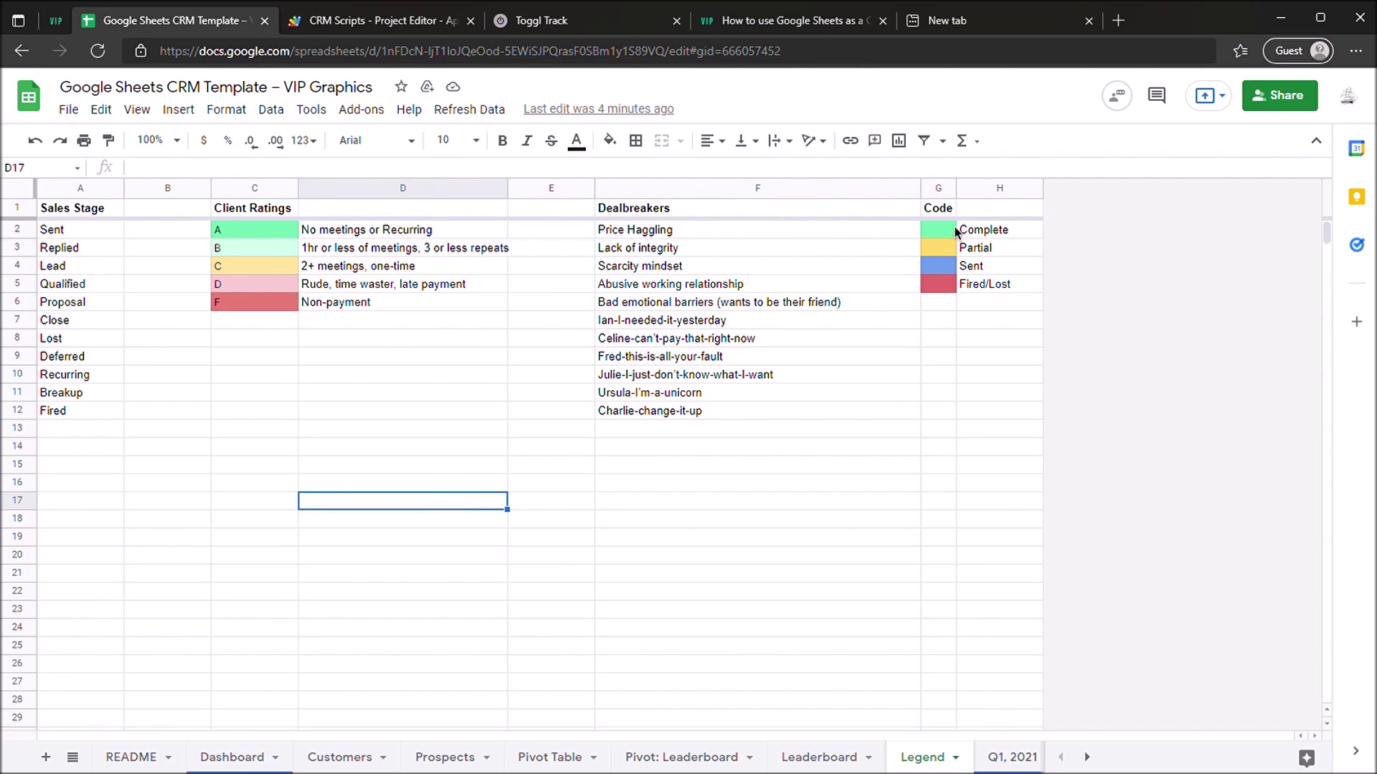
drag(956, 231, 1002, 287)
click(896, 395)
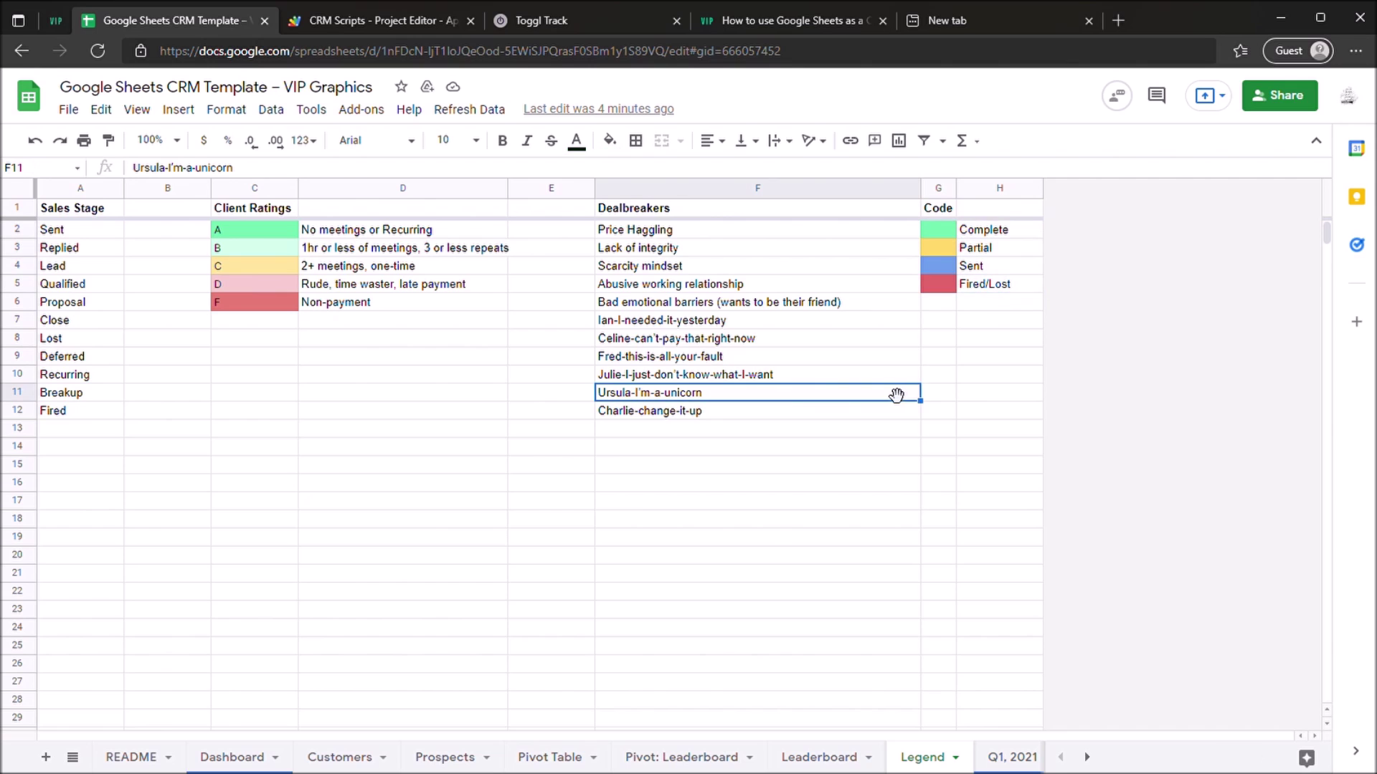
click(630, 488)
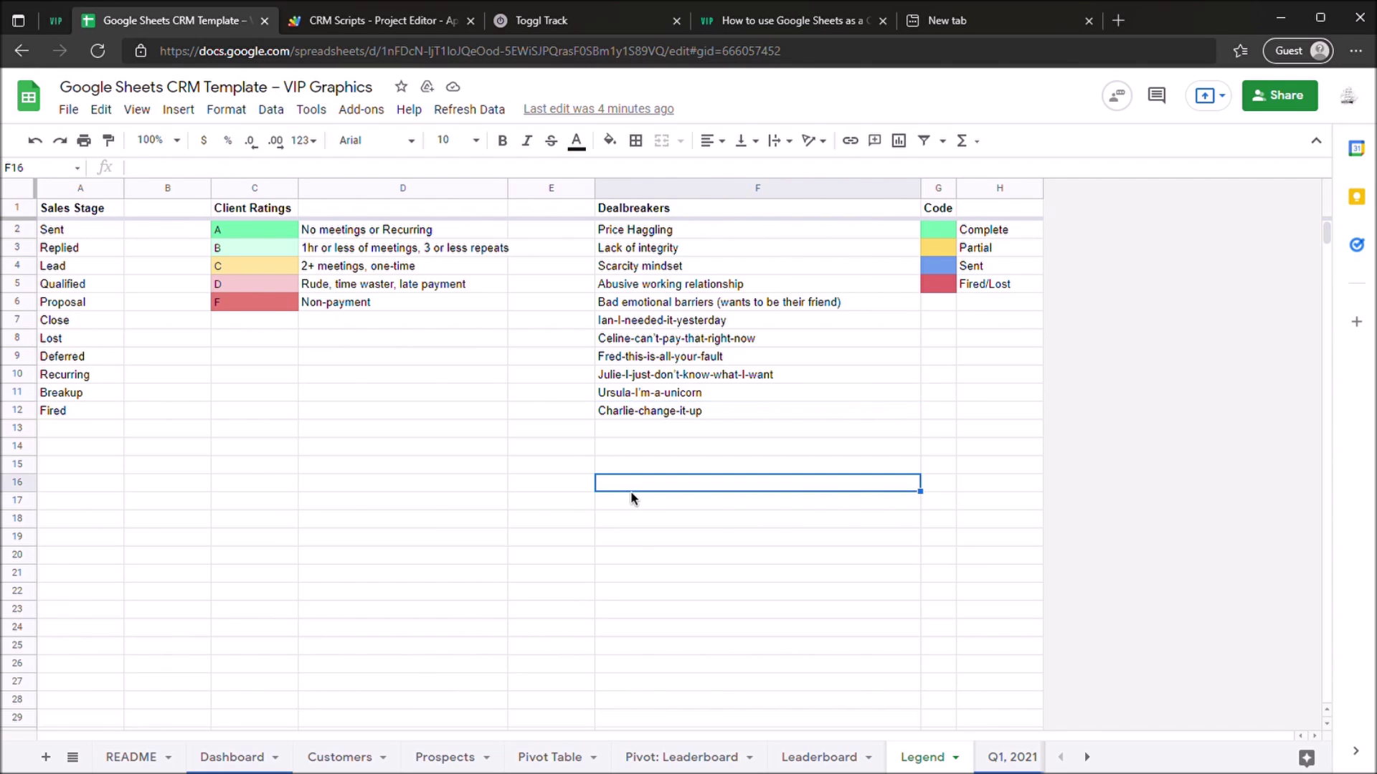
click(356, 758)
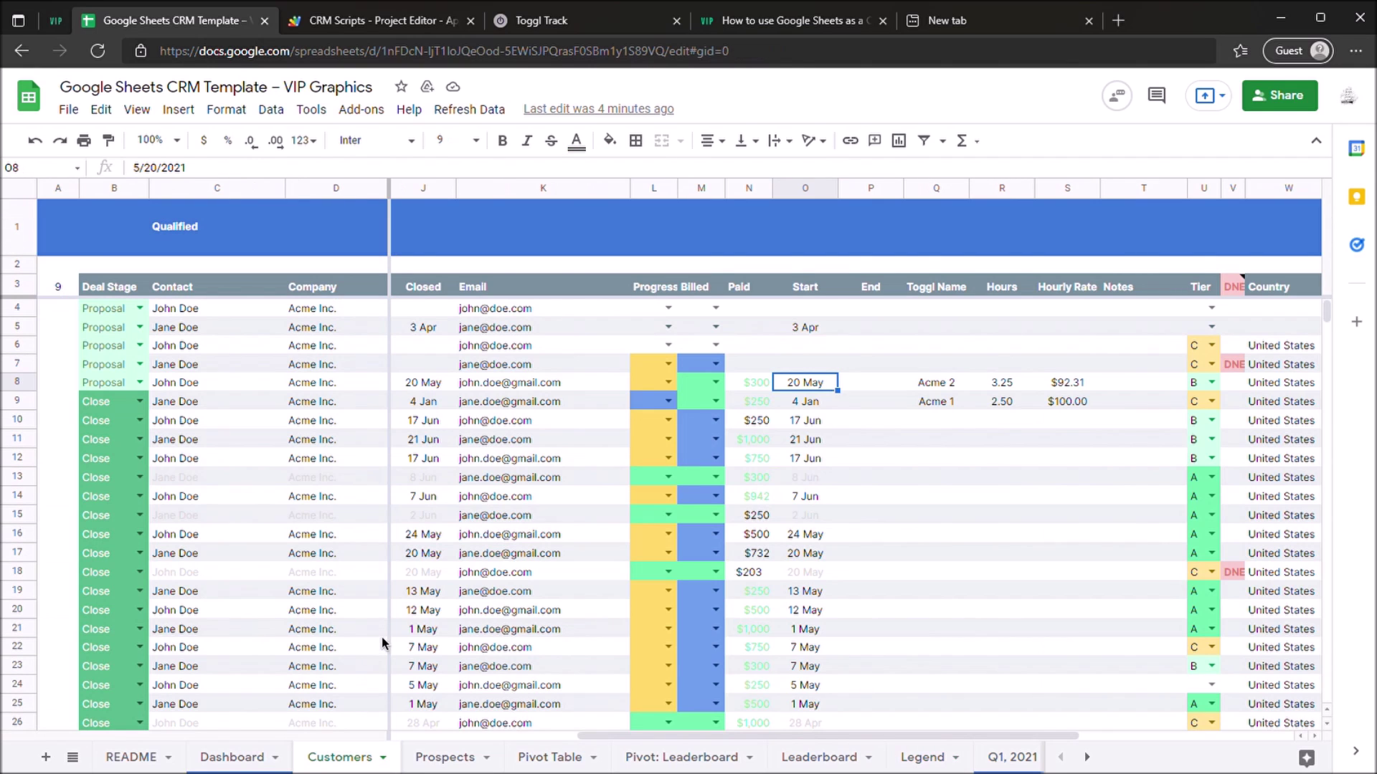
Step: Scroll across the Customers deal columns, flipping to Prospects and back to Customers
drag(631, 736, 384, 732)
scroll(402, 733, right, 5)
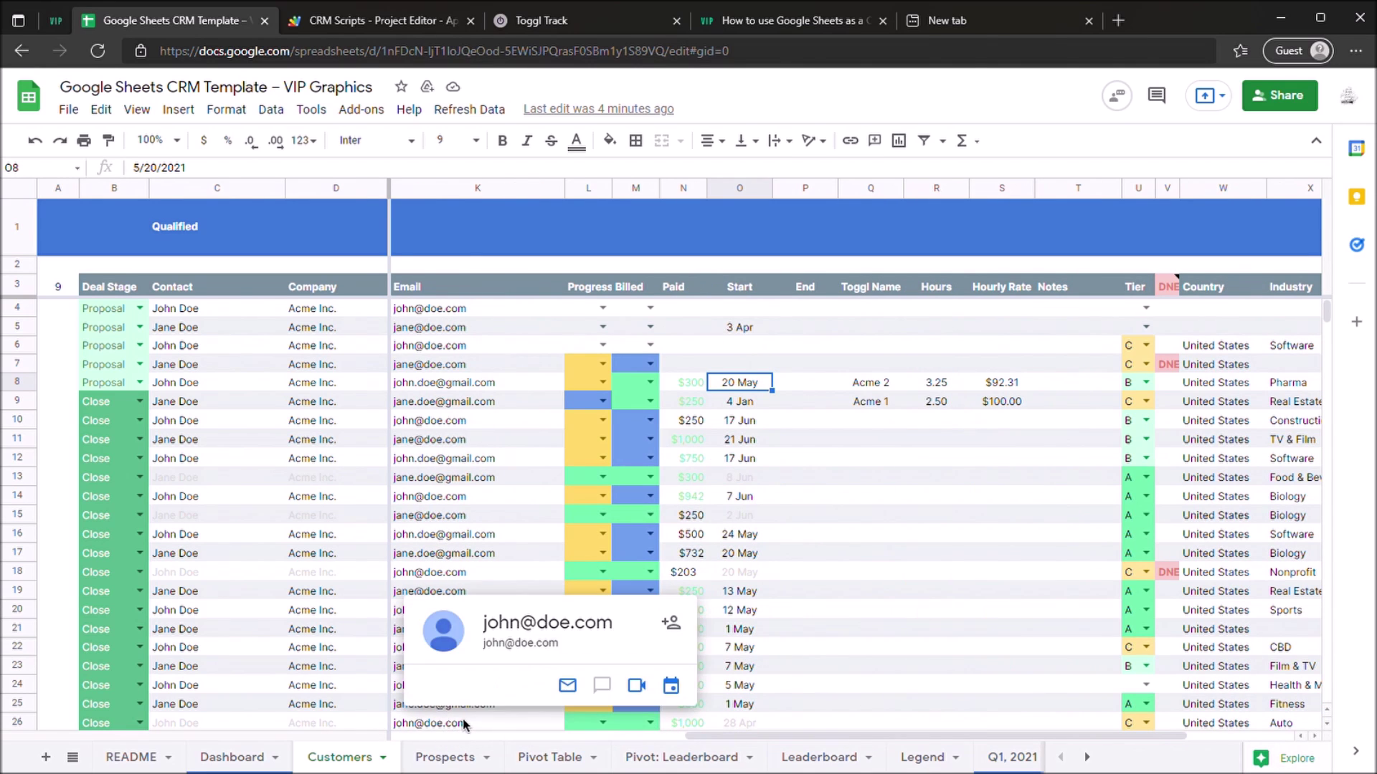
click(439, 761)
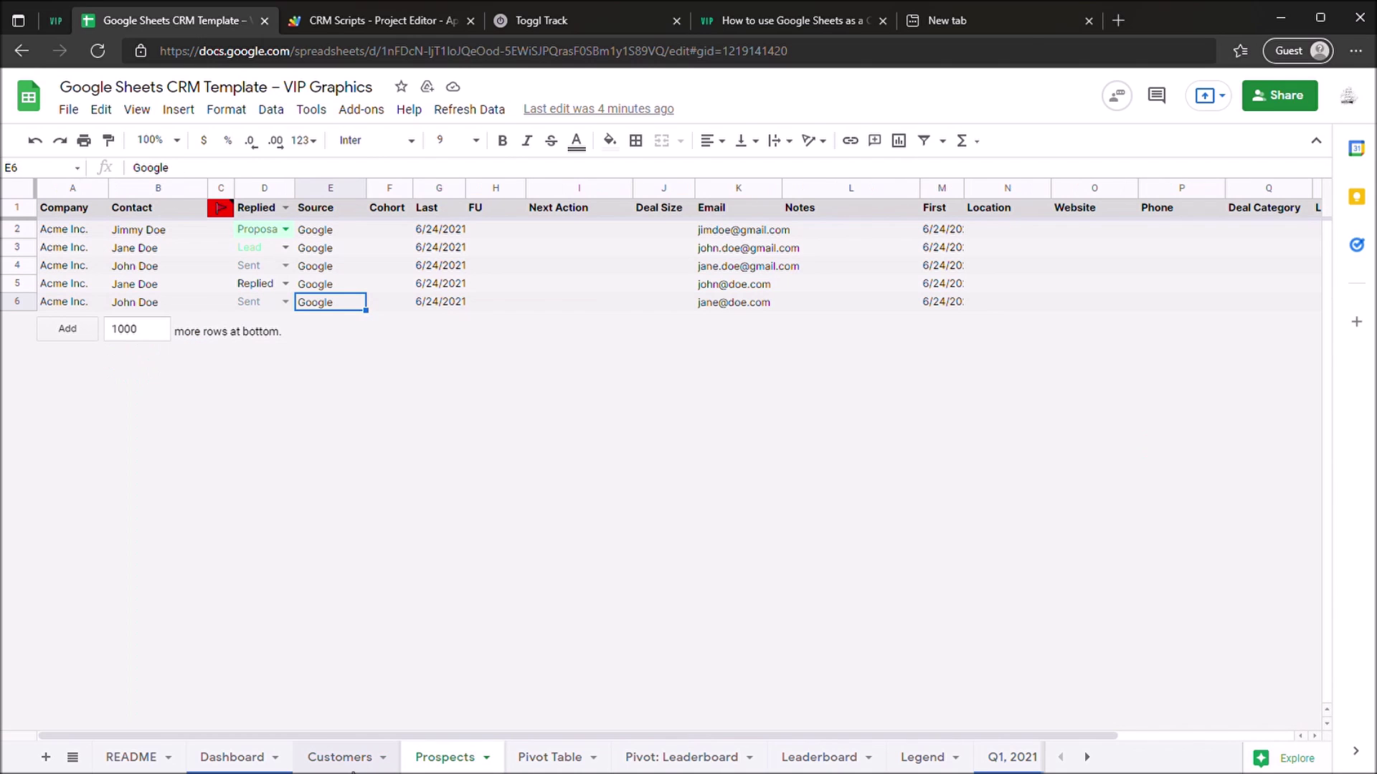
key(ctrl+shift+Page_Up)
click(457, 761)
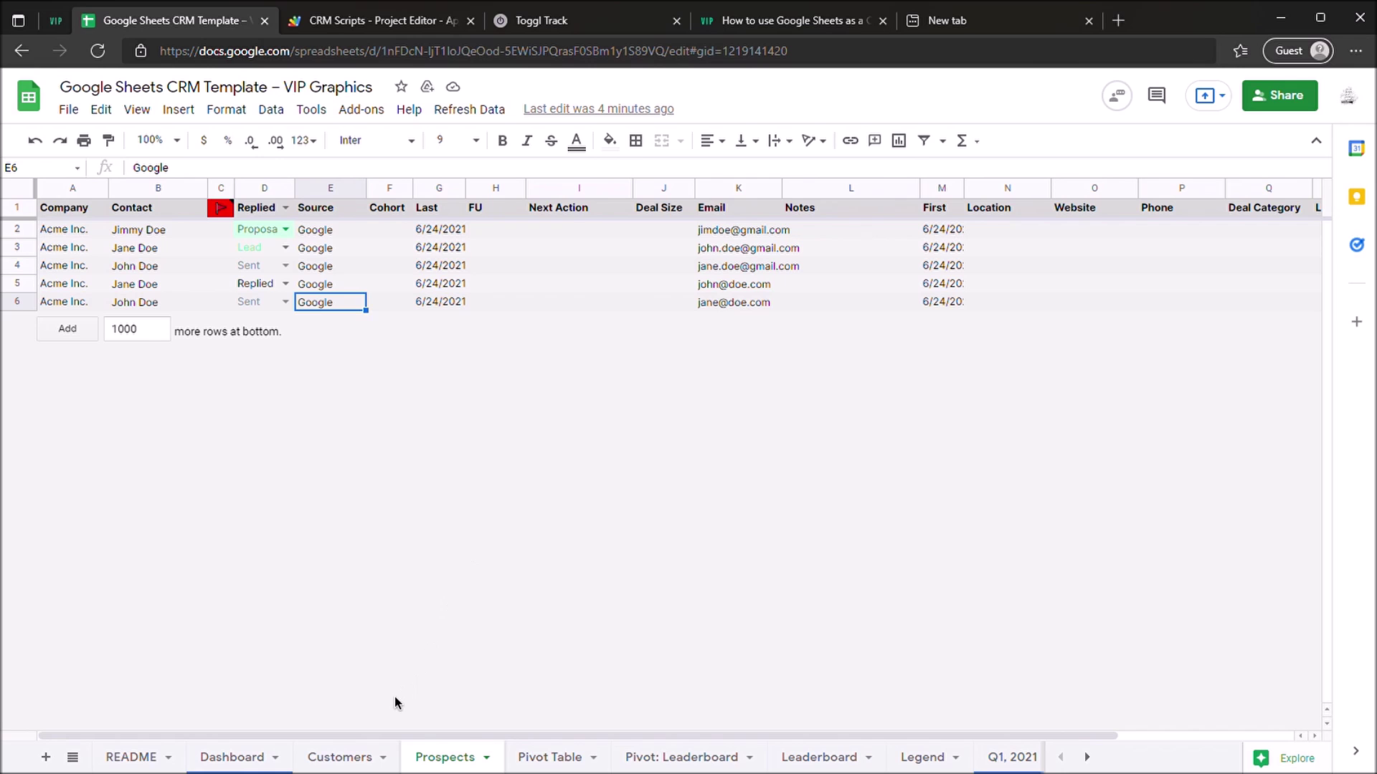
click(355, 761)
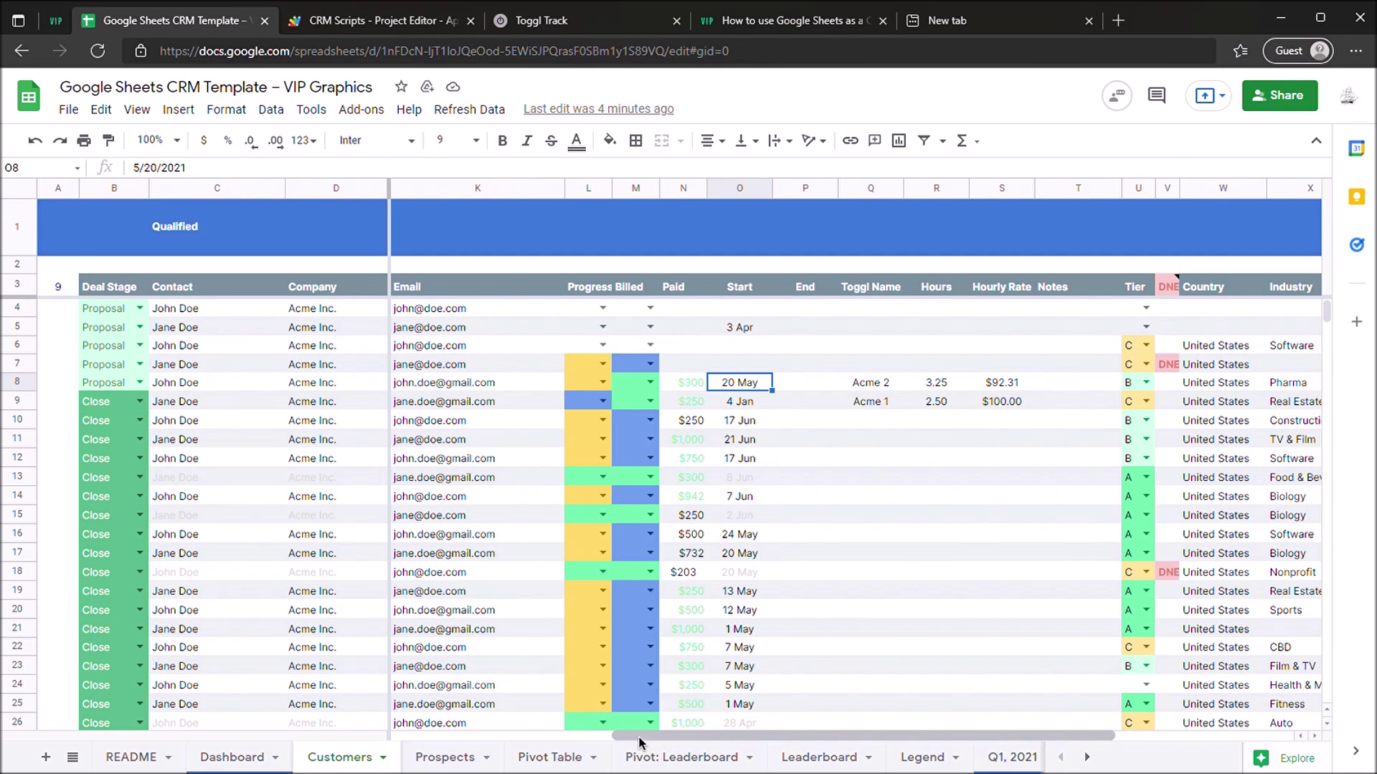
drag(640, 737, 367, 737)
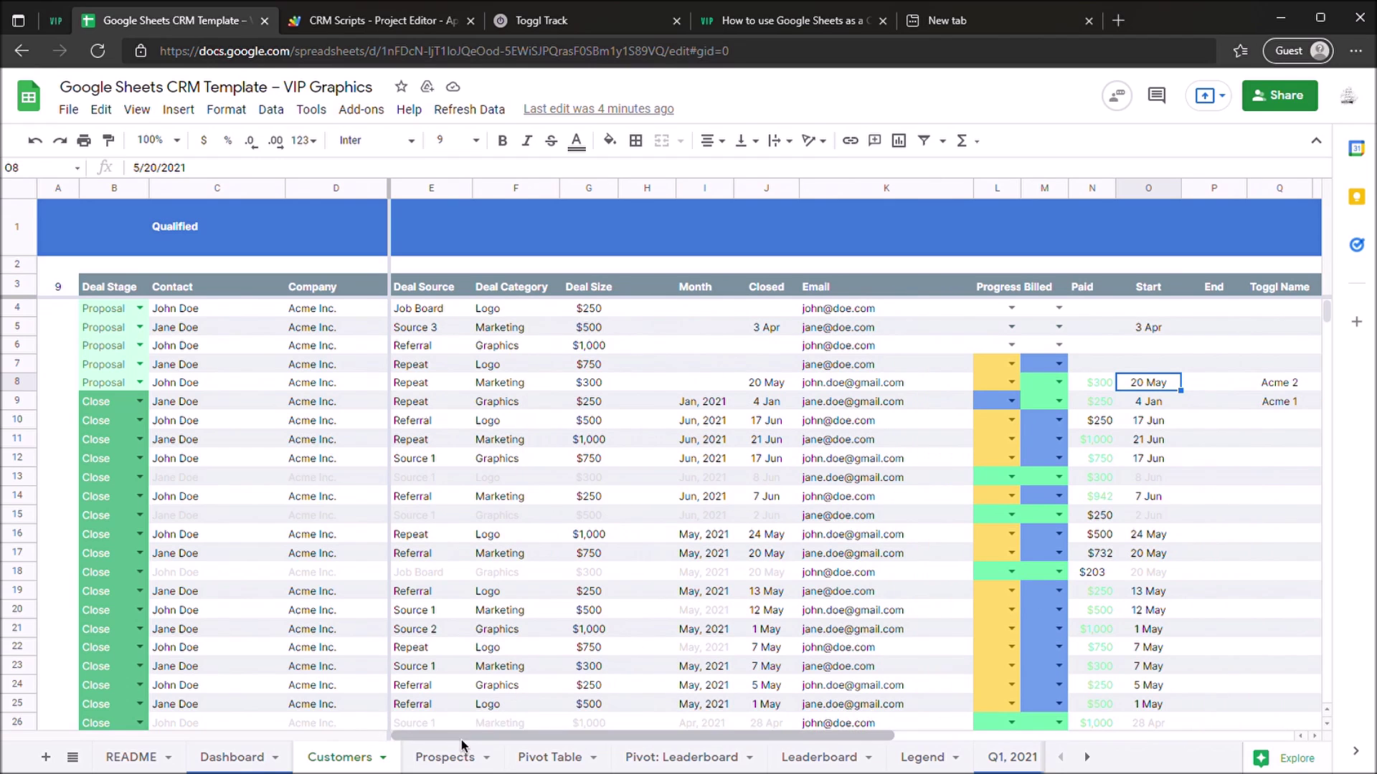
Step: Look over the Prospects sheet's contact names, statuses and lead sources
click(445, 759)
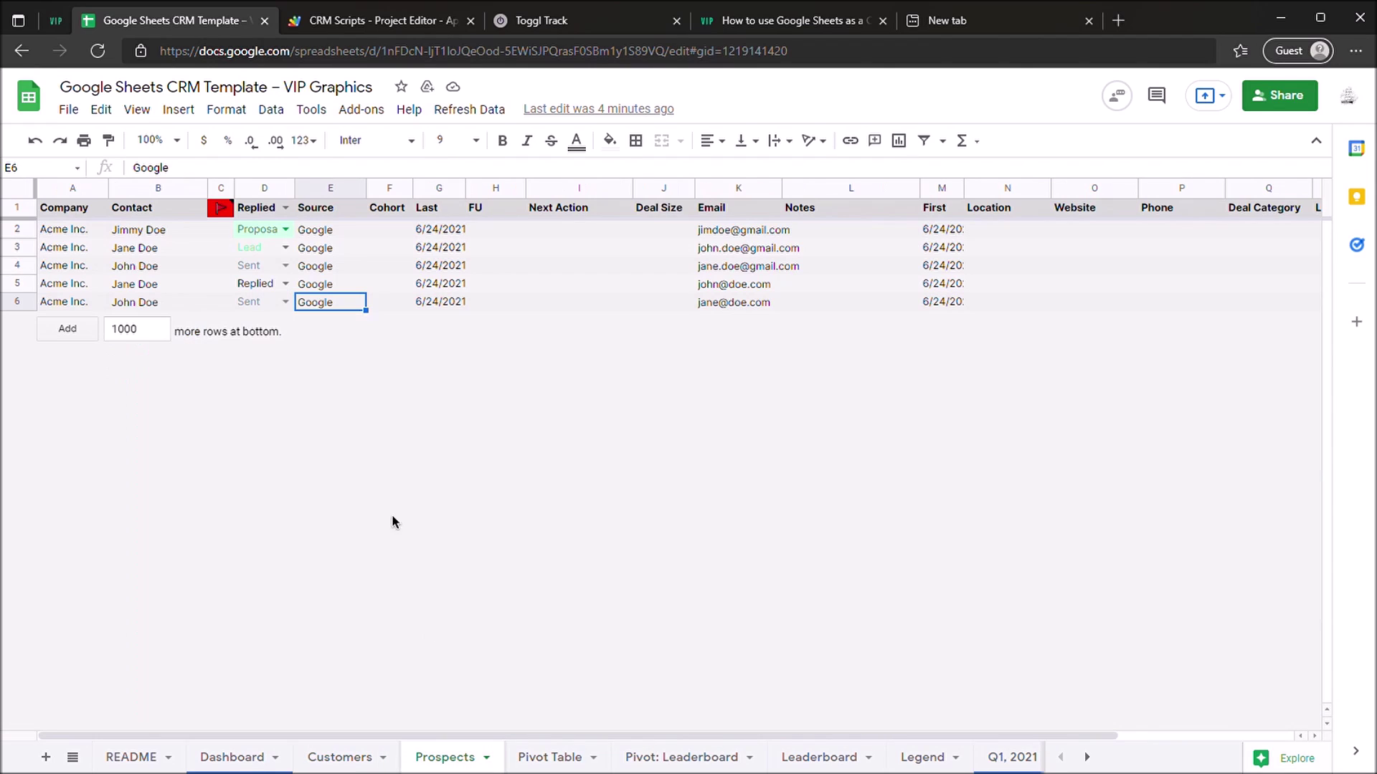
click(195, 270)
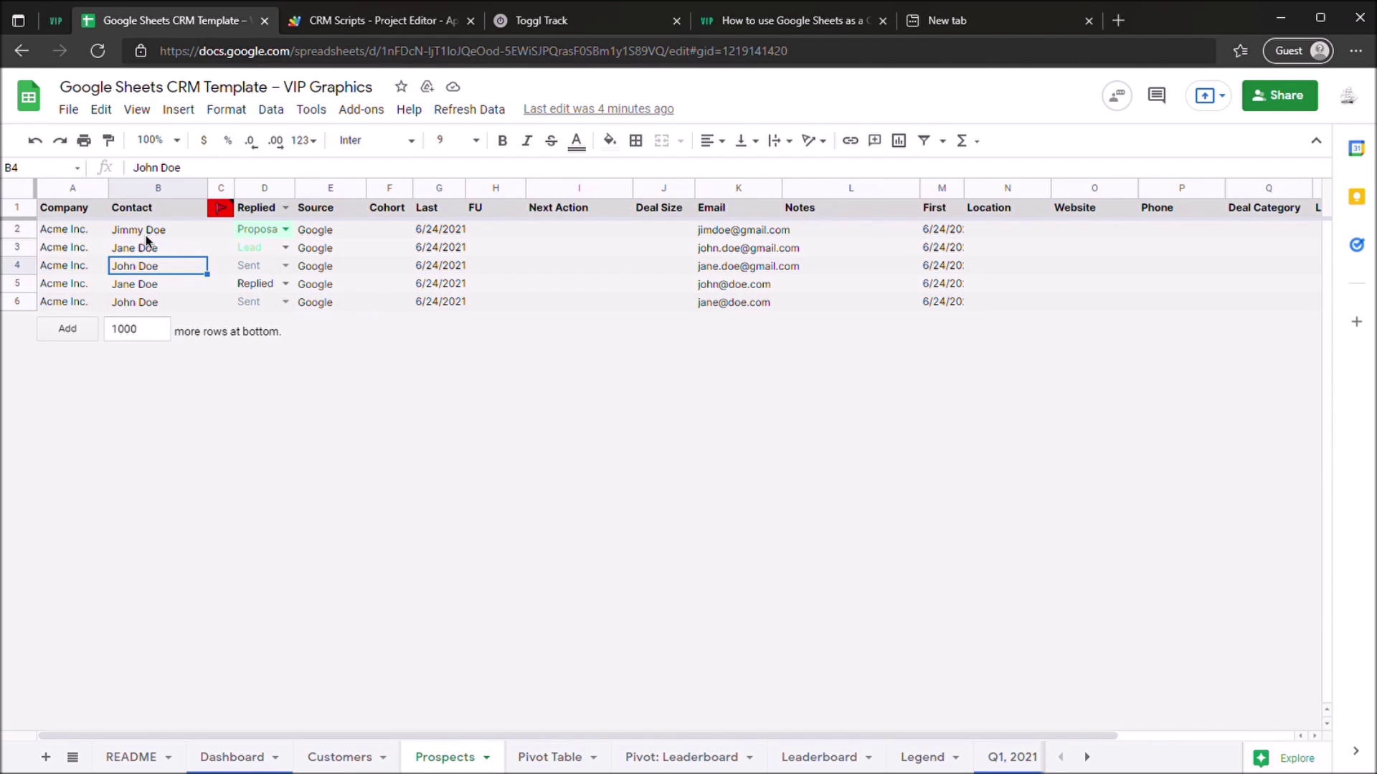
click(268, 231)
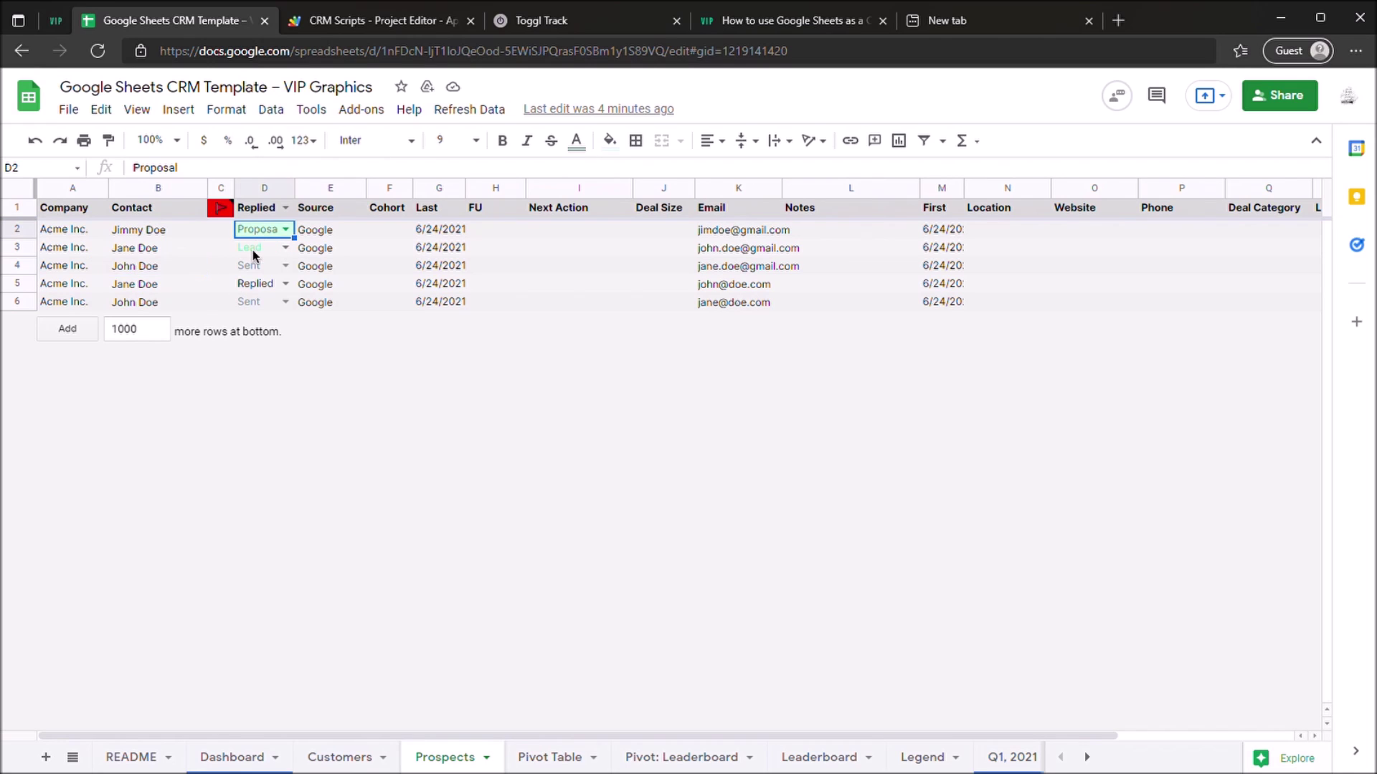
click(255, 266)
drag(329, 231, 320, 287)
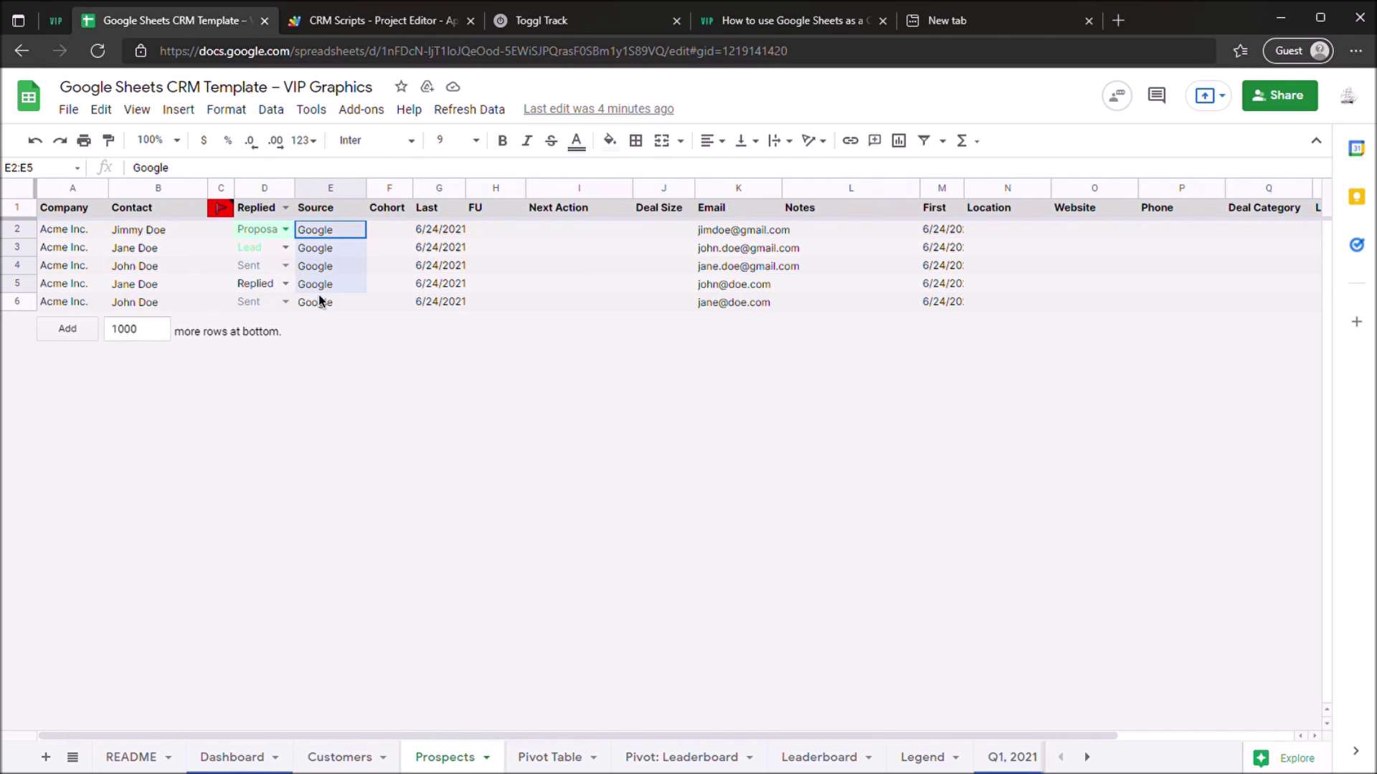
click(596, 284)
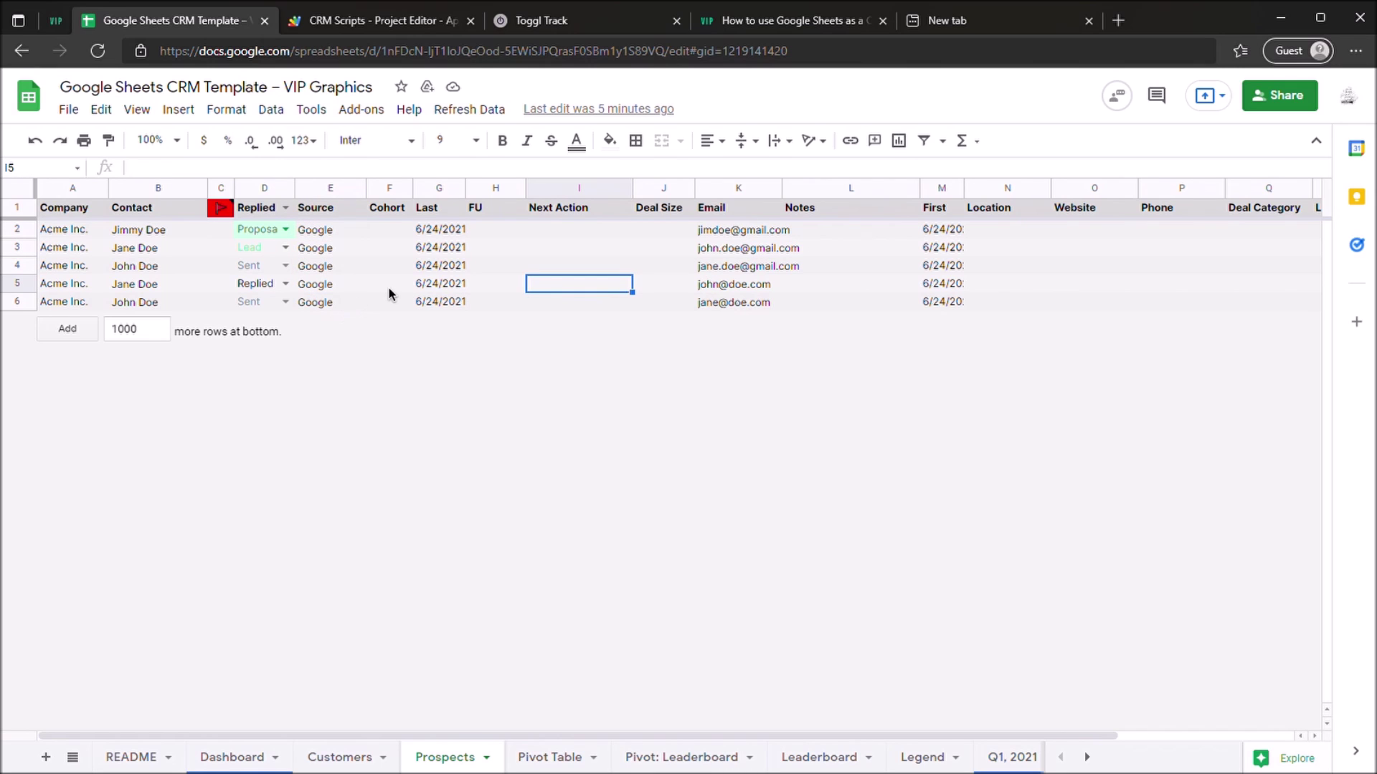
click(338, 757)
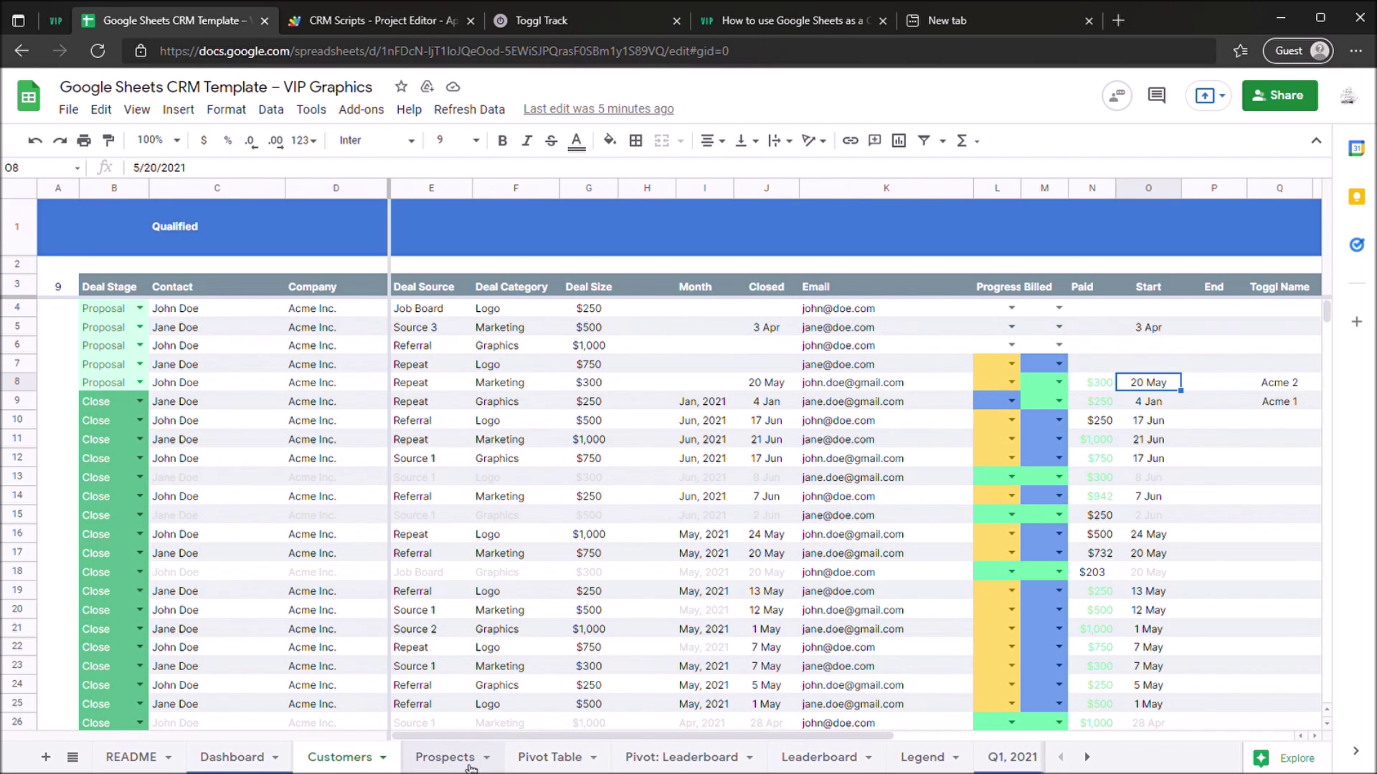
click(456, 754)
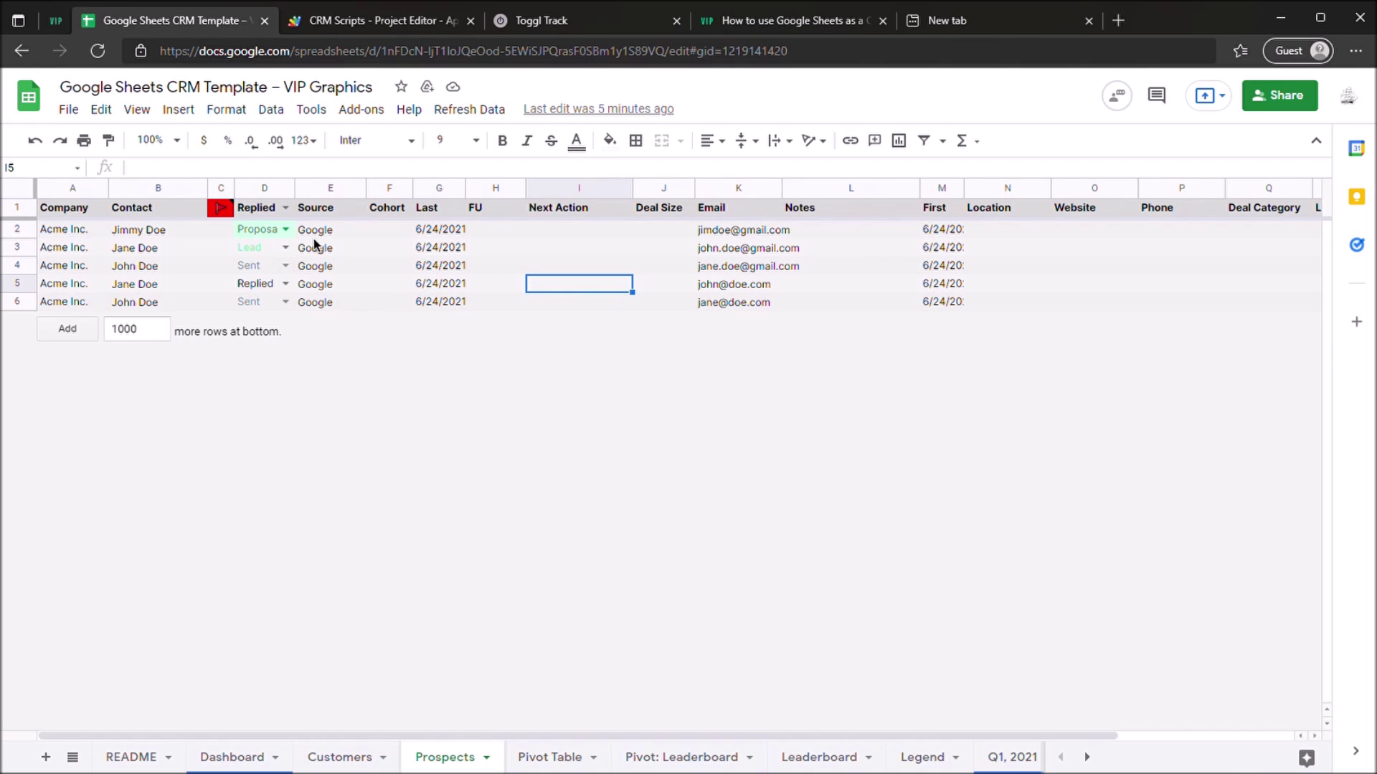
Step: Set the first prospect's status in D2 to Close and run Refresh Data > Update Closed
click(285, 230)
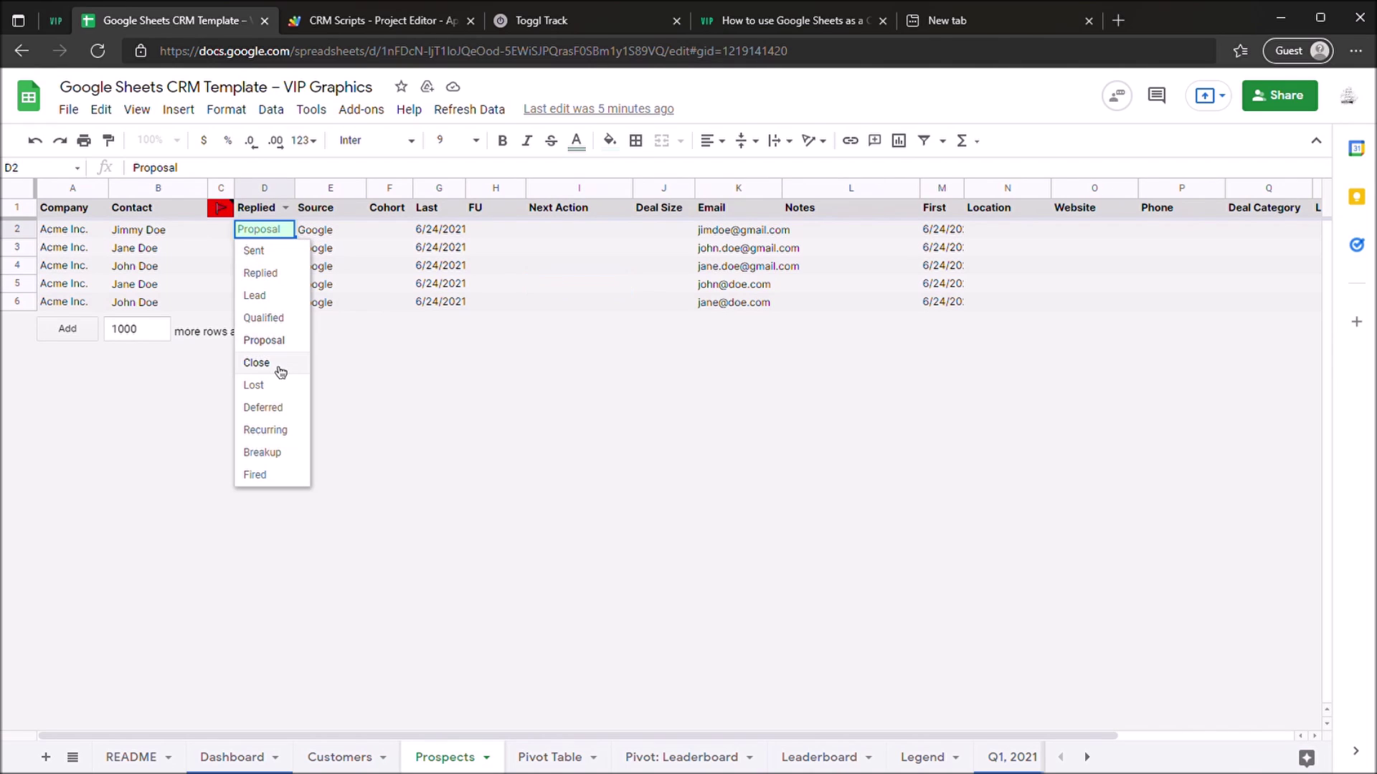
click(278, 369)
click(476, 115)
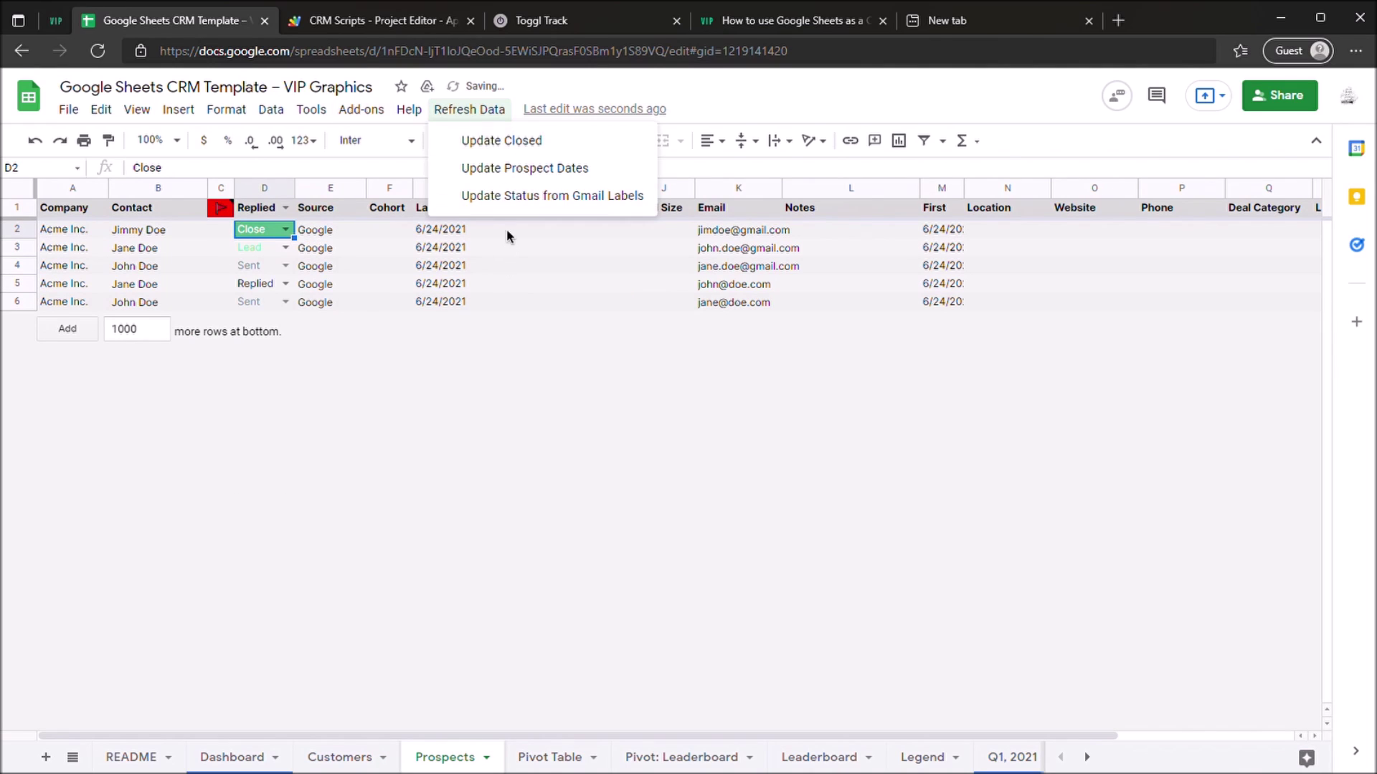
click(506, 147)
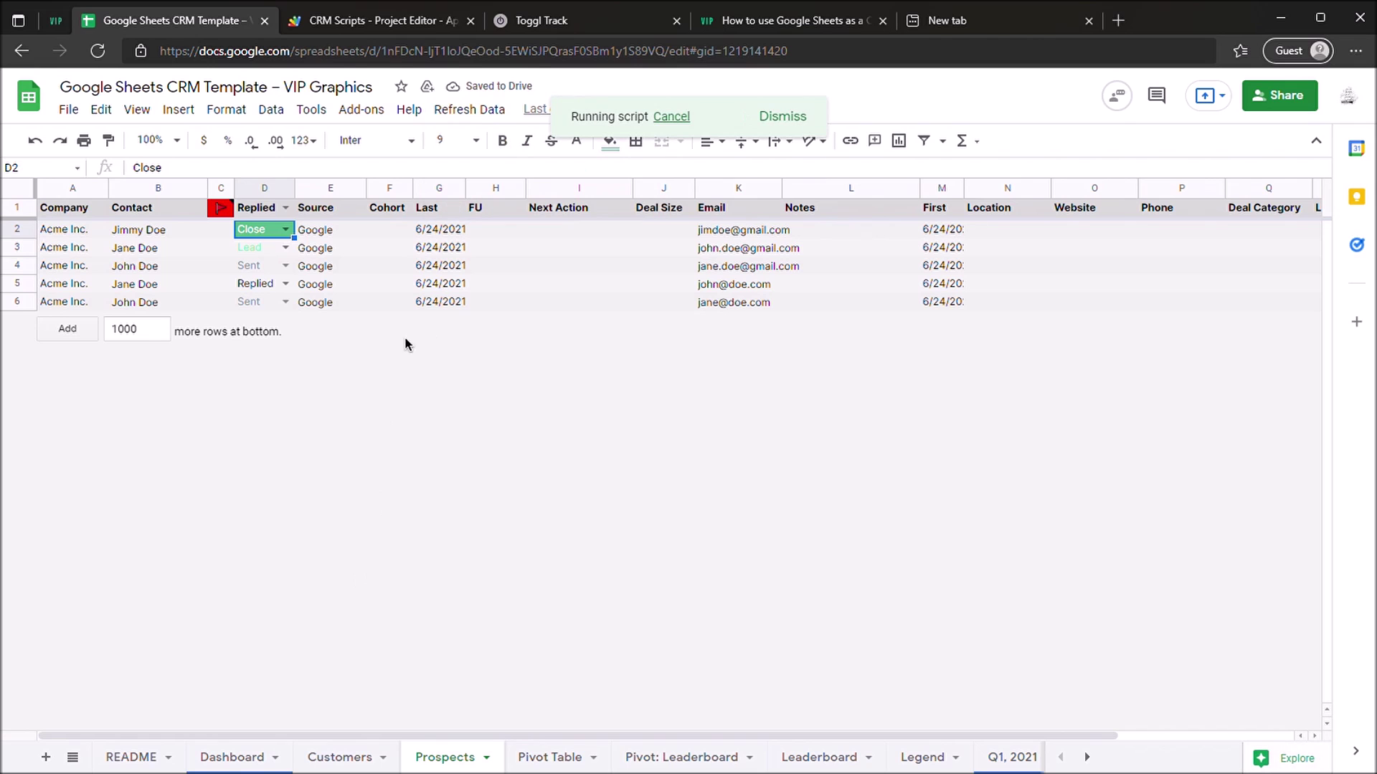
click(358, 754)
Step: Review the Customers rows' deal sources, Marketing category and $300 deal size
click(447, 481)
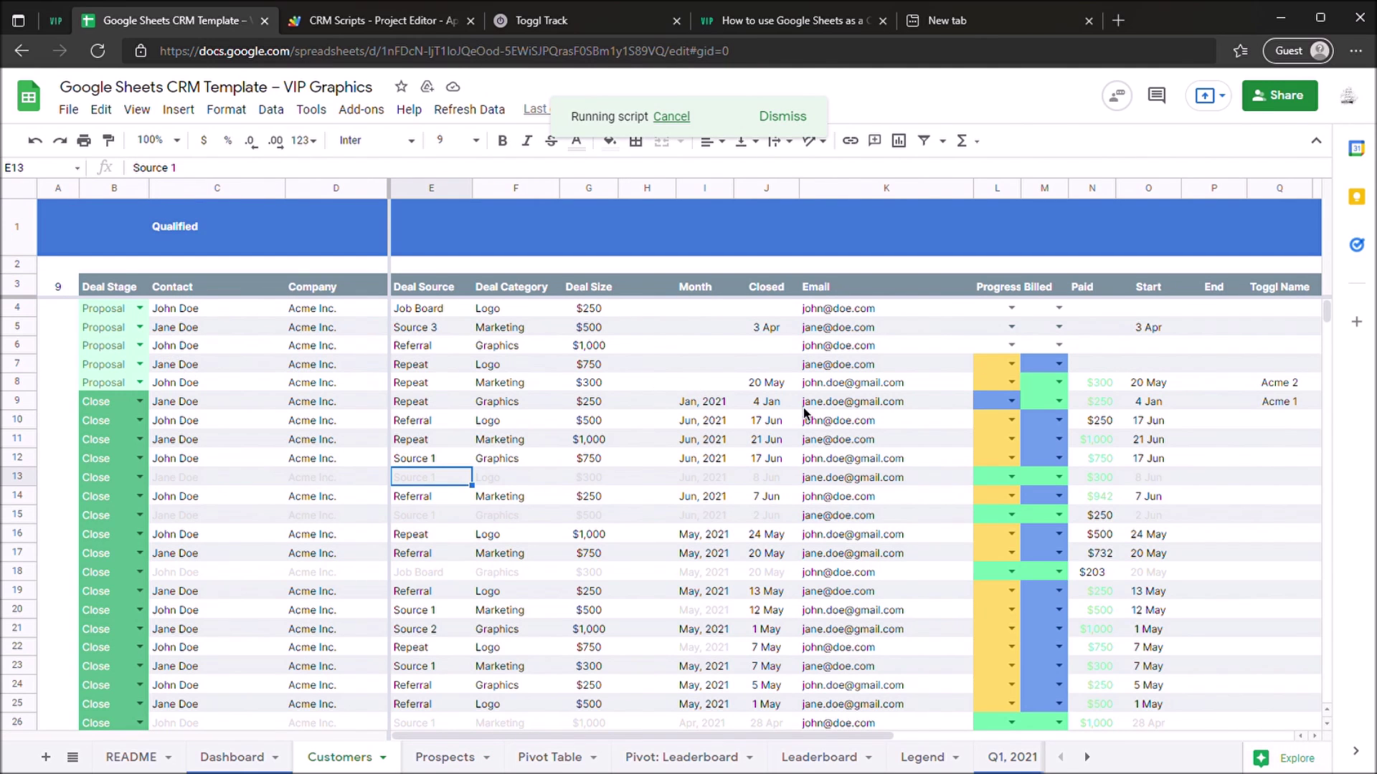
scroll(803, 434, down, 2)
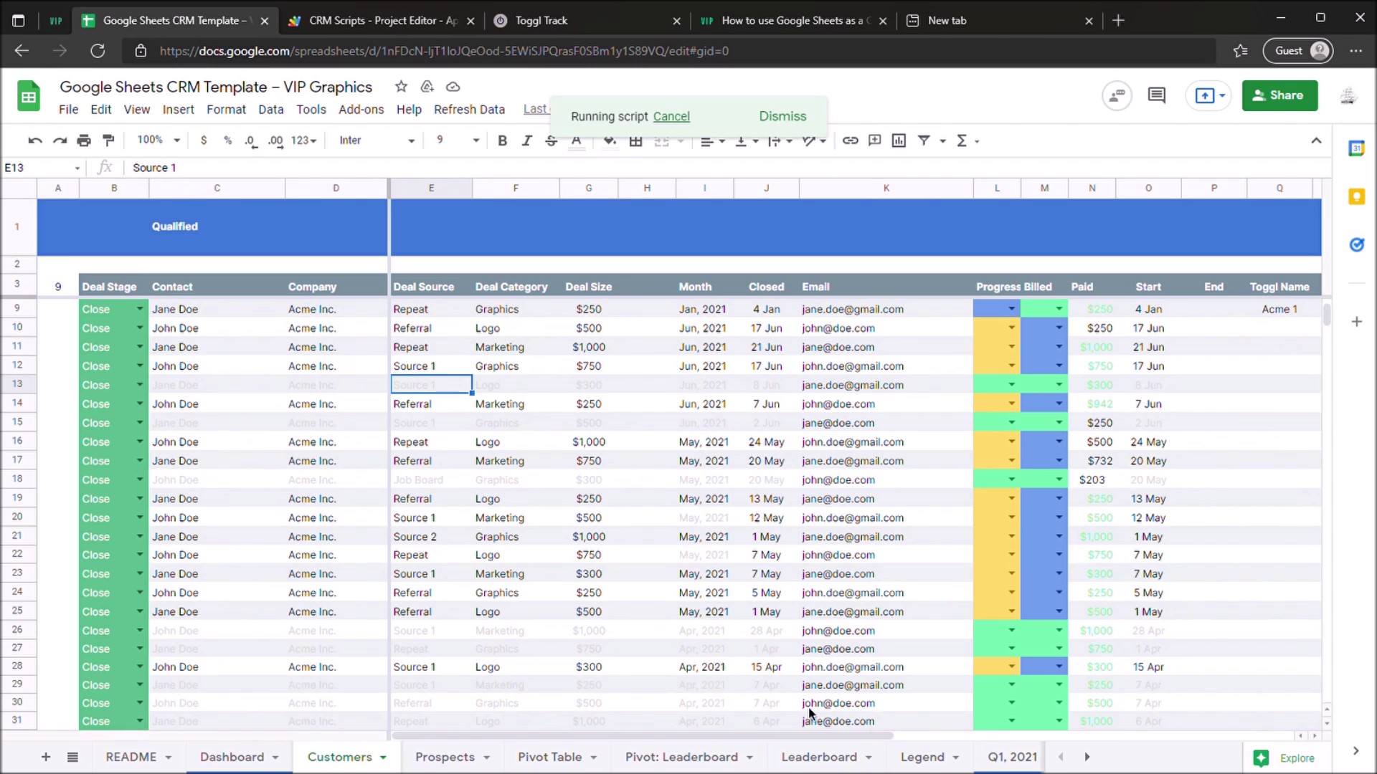
scroll(849, 538, up, 1)
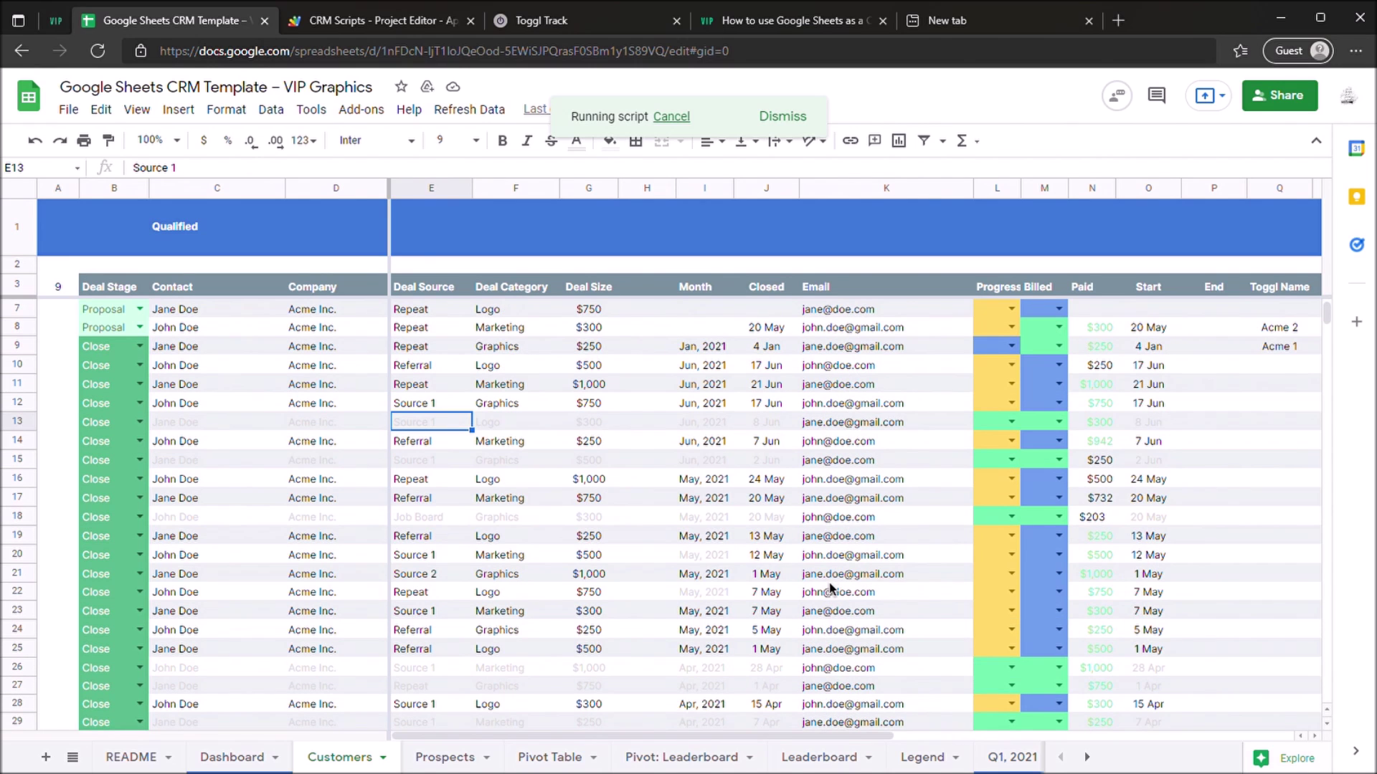
click(405, 542)
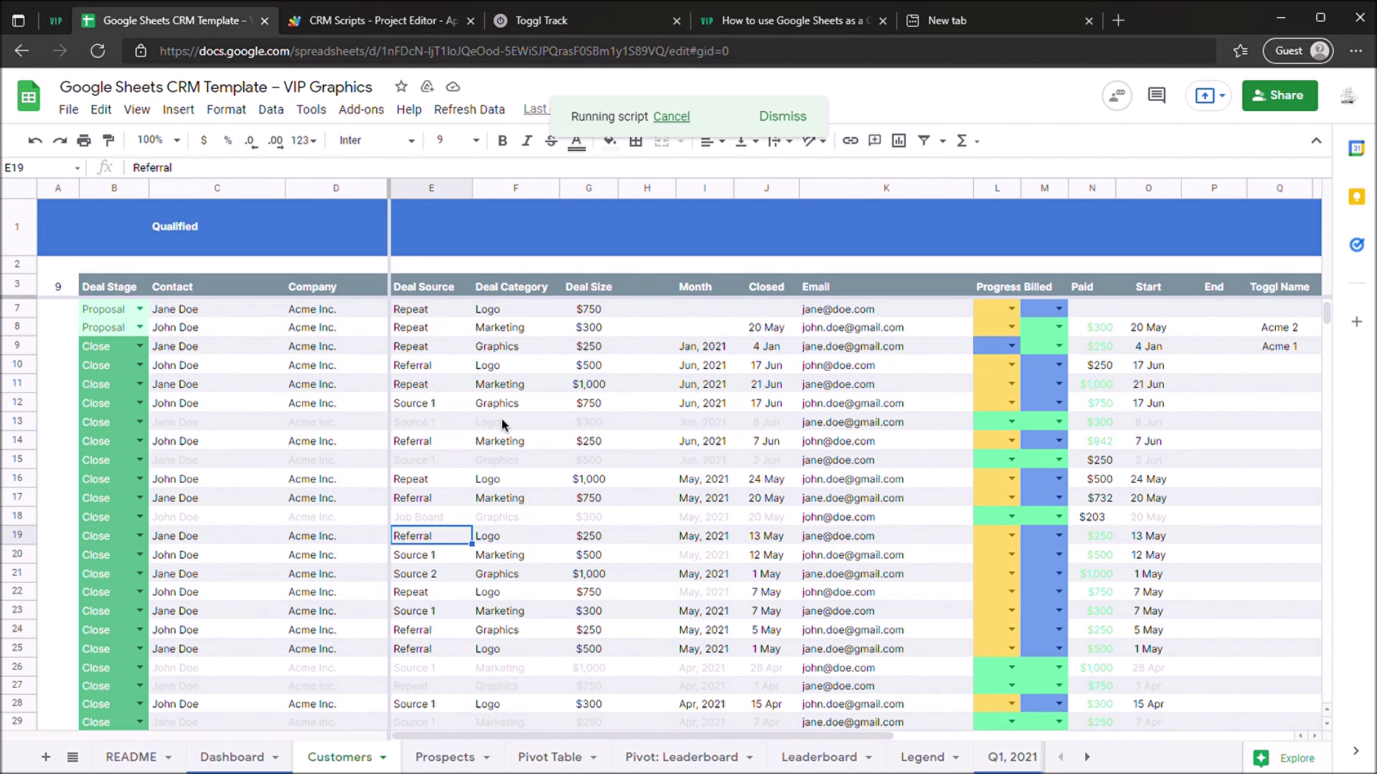
click(518, 445)
click(440, 449)
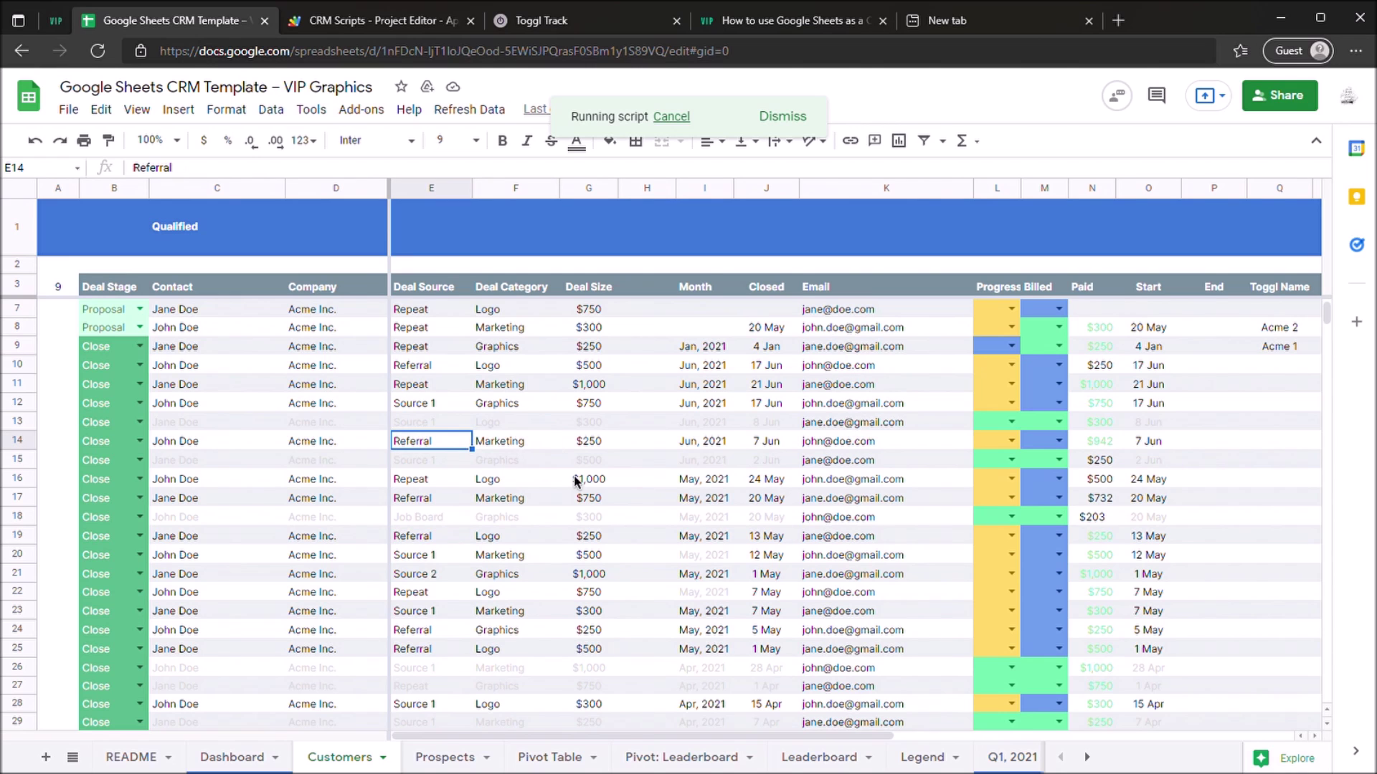
click(596, 447)
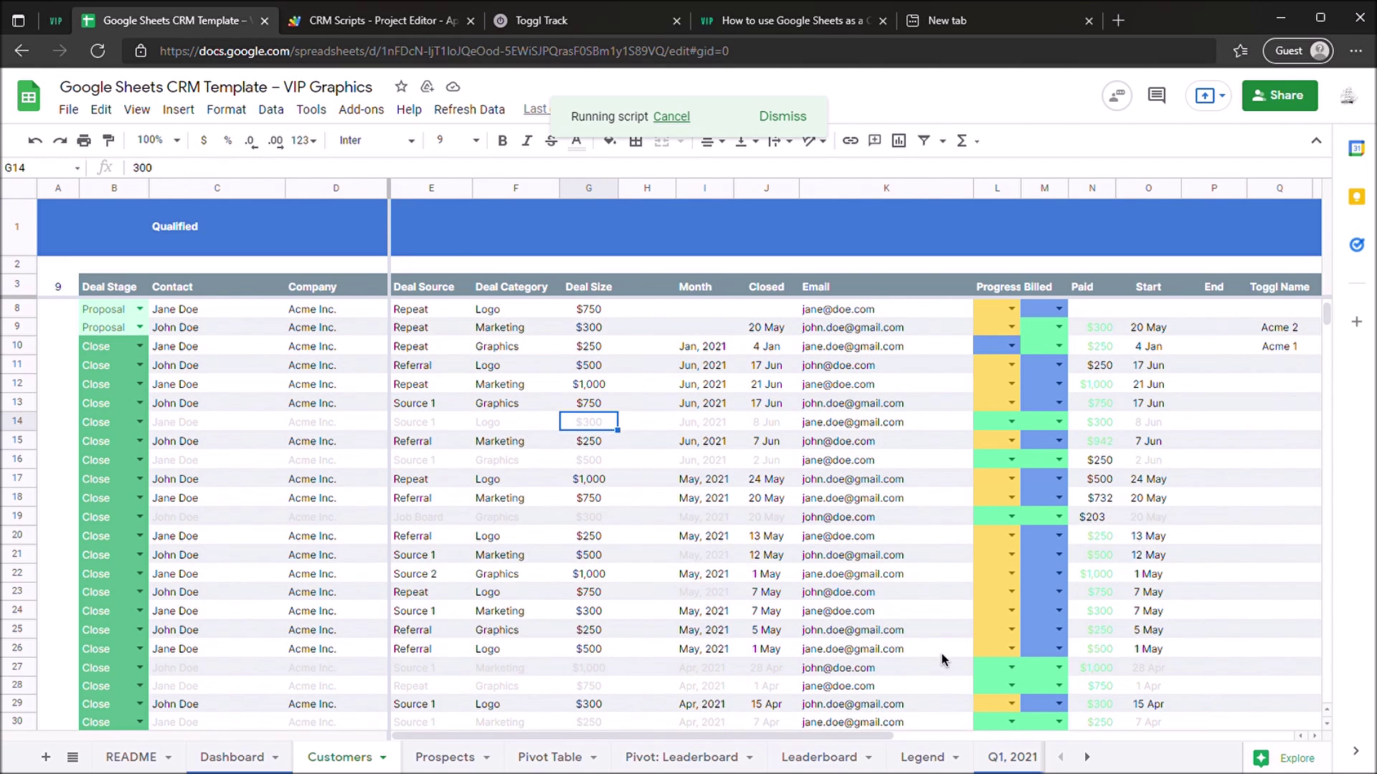
Step: Scroll right to review the country, industry and tier columns, ending on row 5's company cell
scroll(893, 708, up, 1)
drag(853, 741, 1240, 738)
click(847, 441)
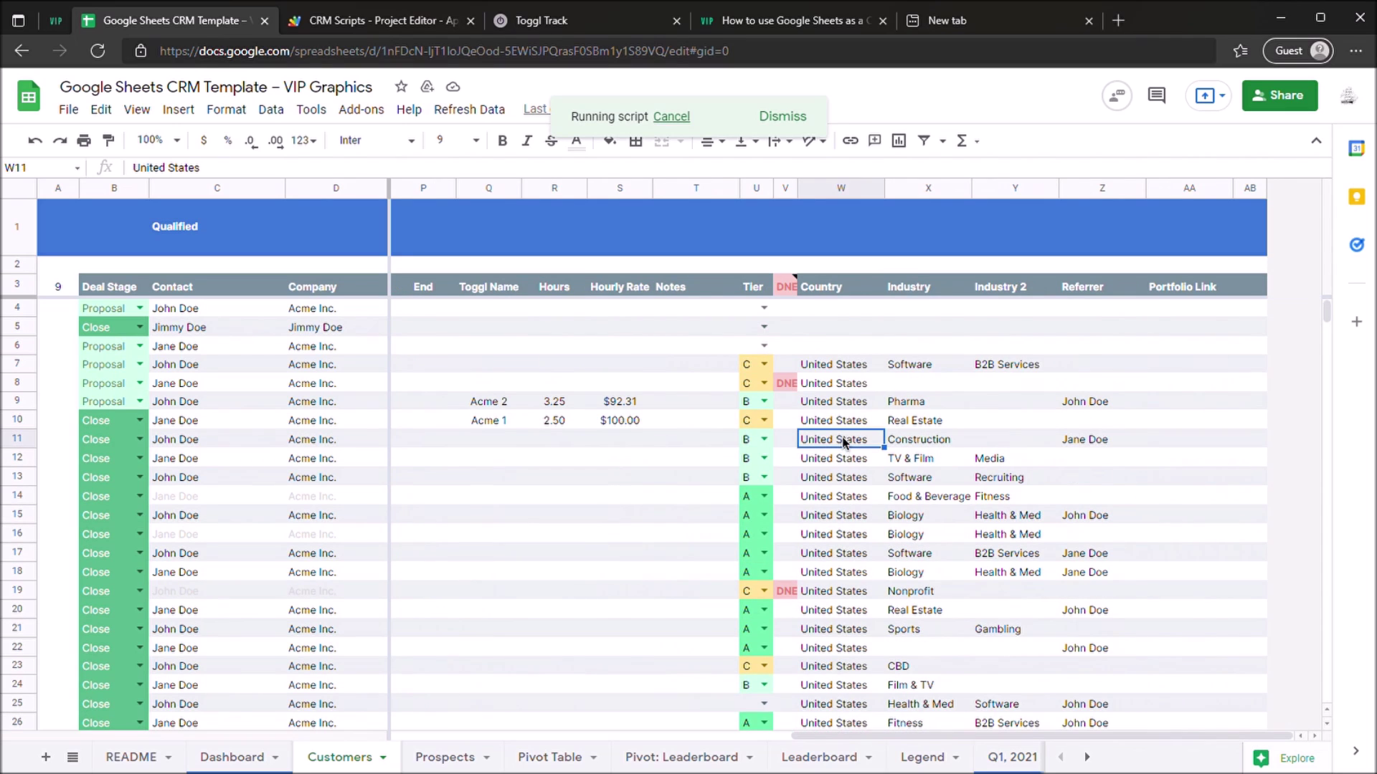
click(925, 450)
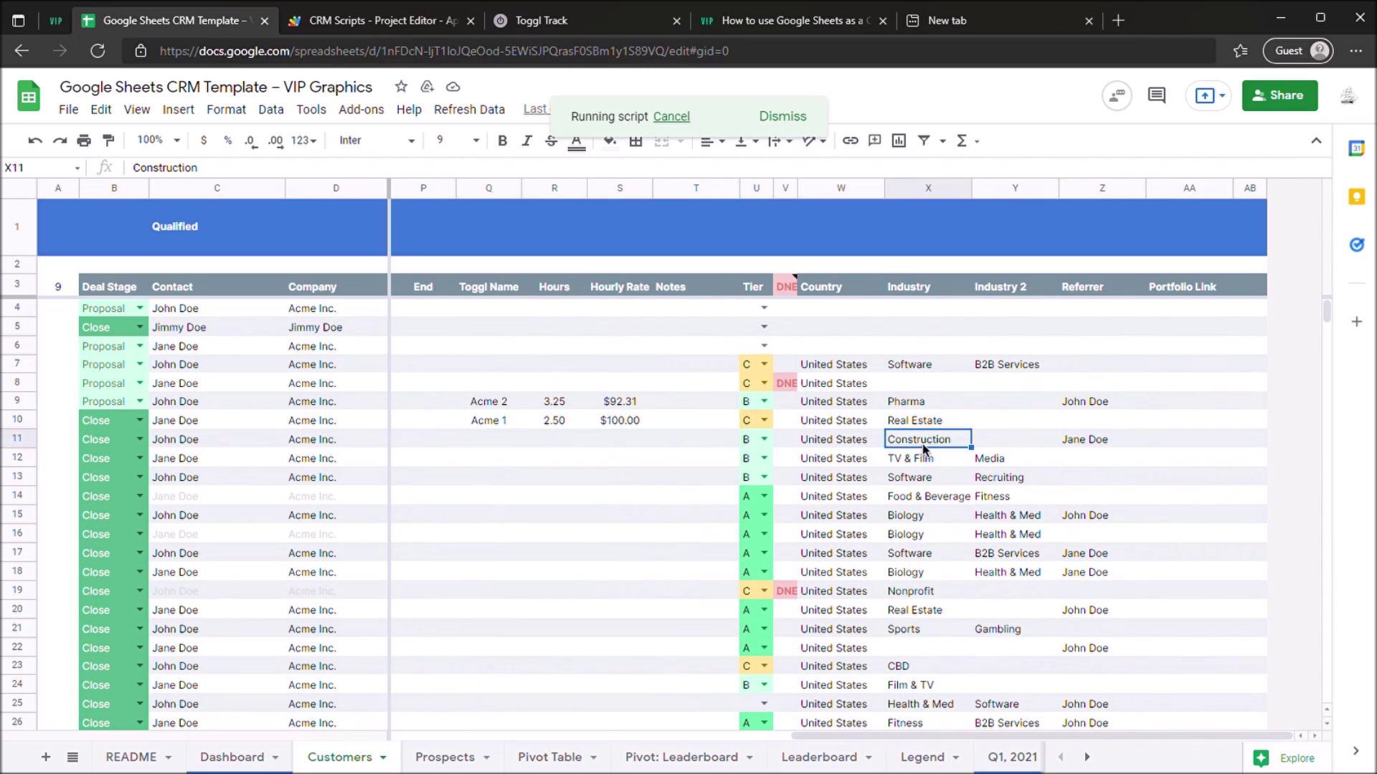
click(750, 459)
click(310, 331)
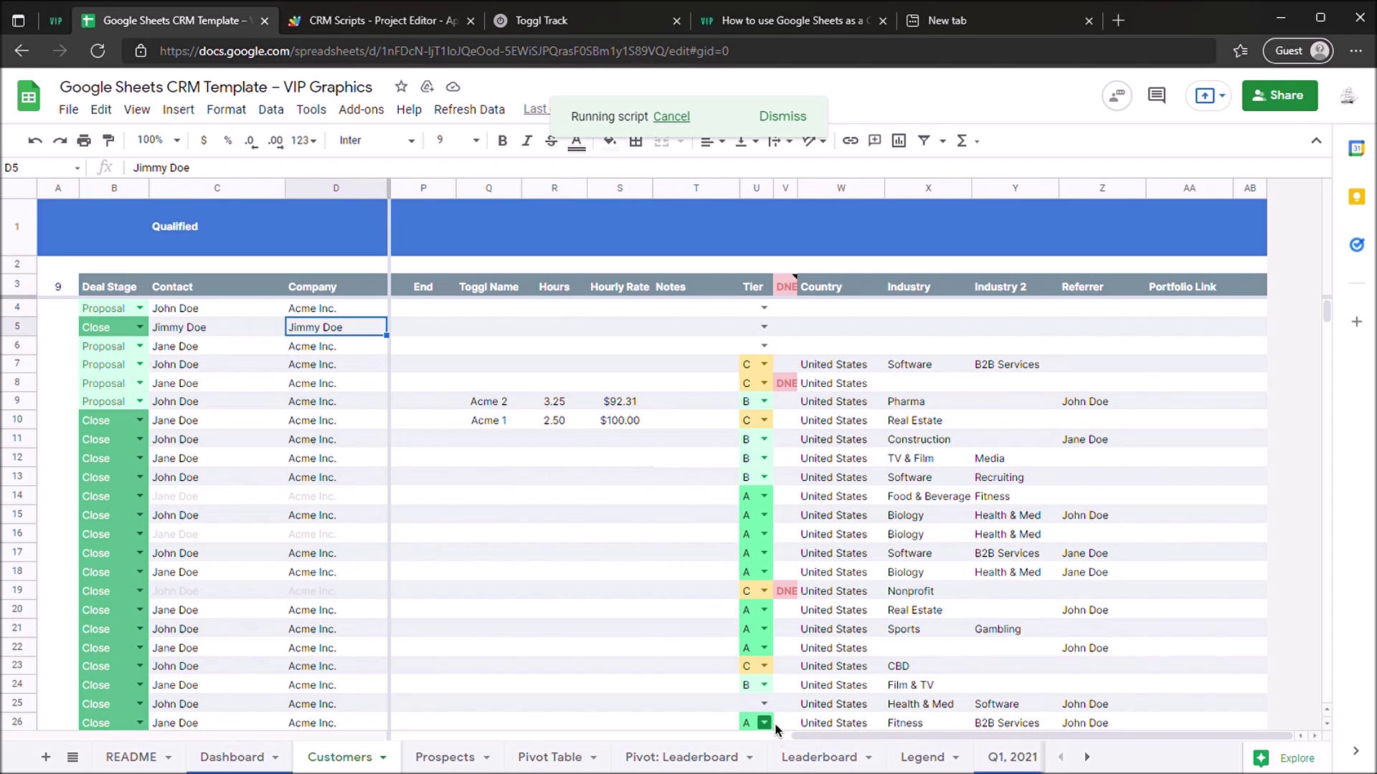
Step: Enter Doe Inc. as company, Marketing as category and 500 as deal size in row 5
drag(800, 737, 397, 724)
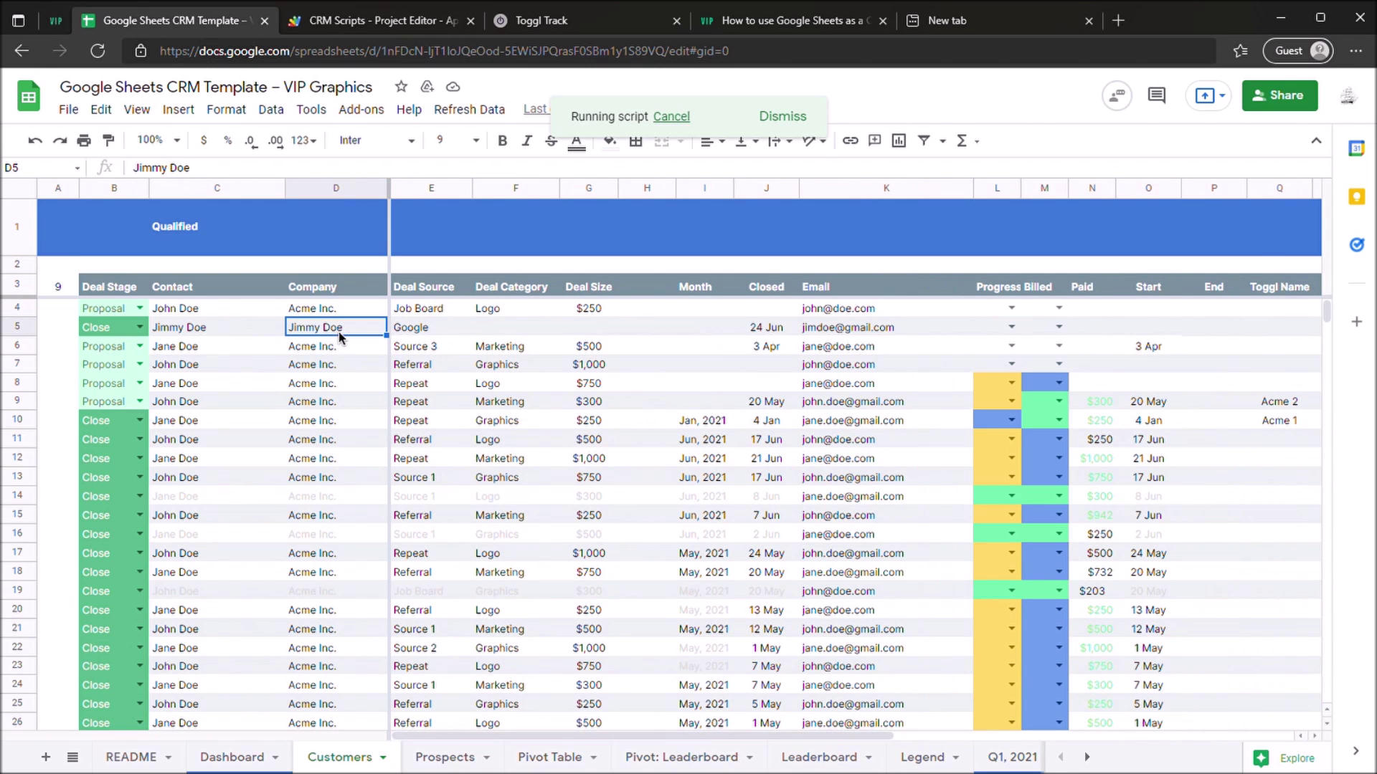
text(Doe Inc.)
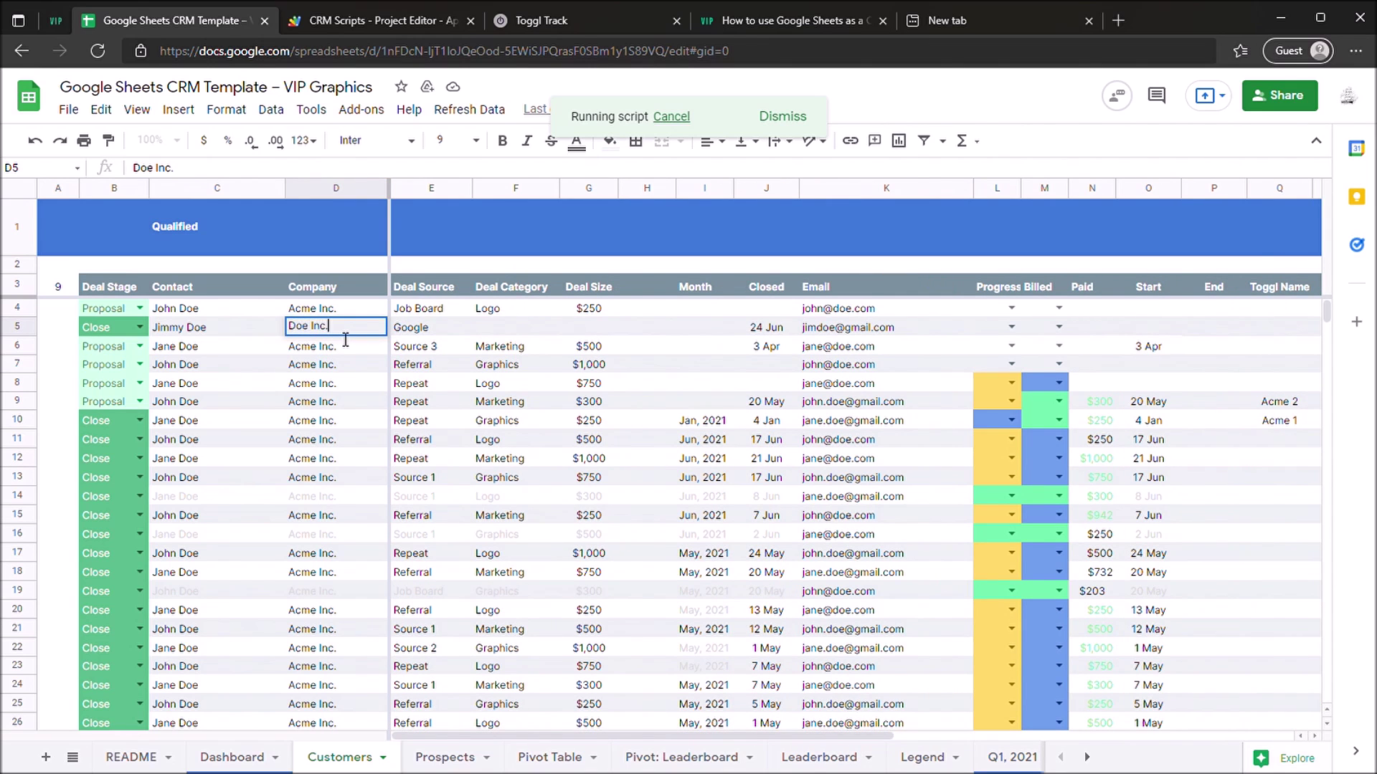
click(513, 324)
text(M)
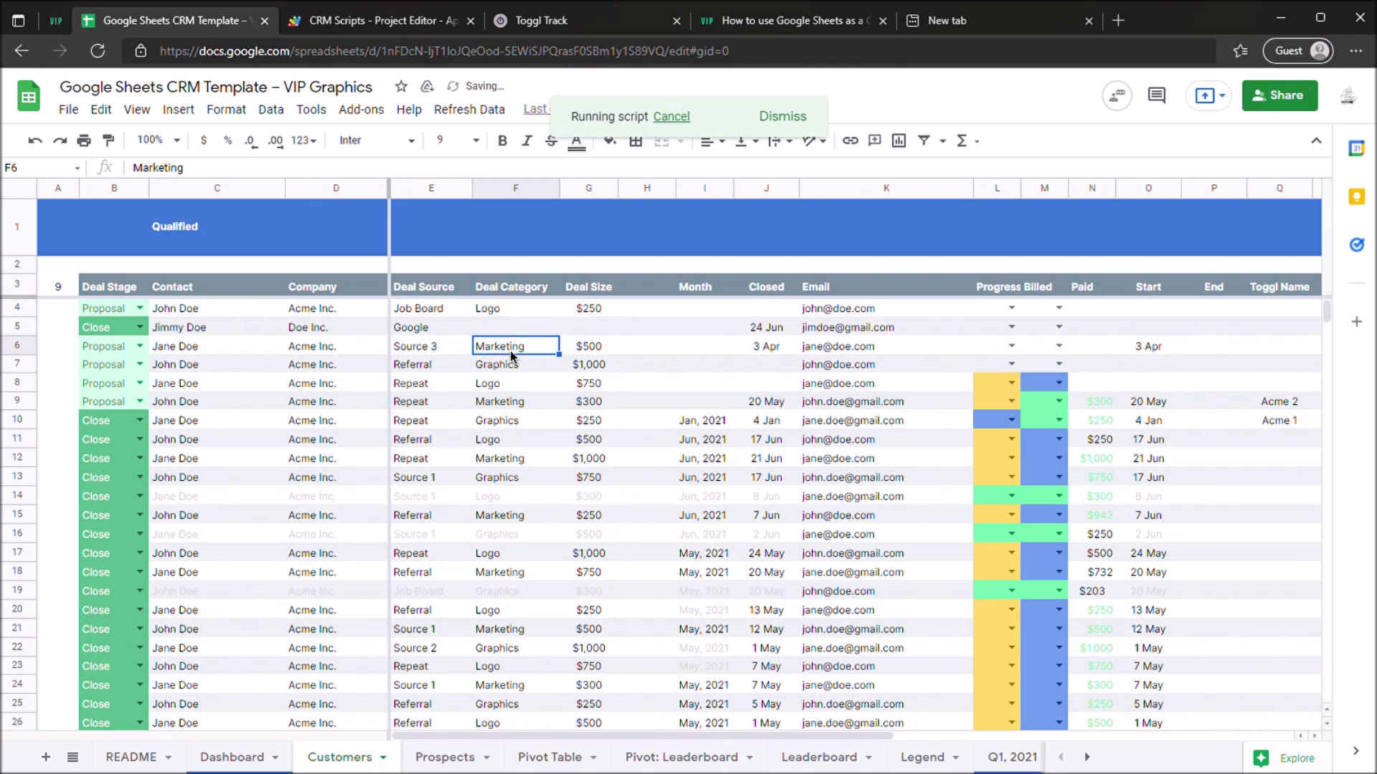
click(596, 331)
text(500)
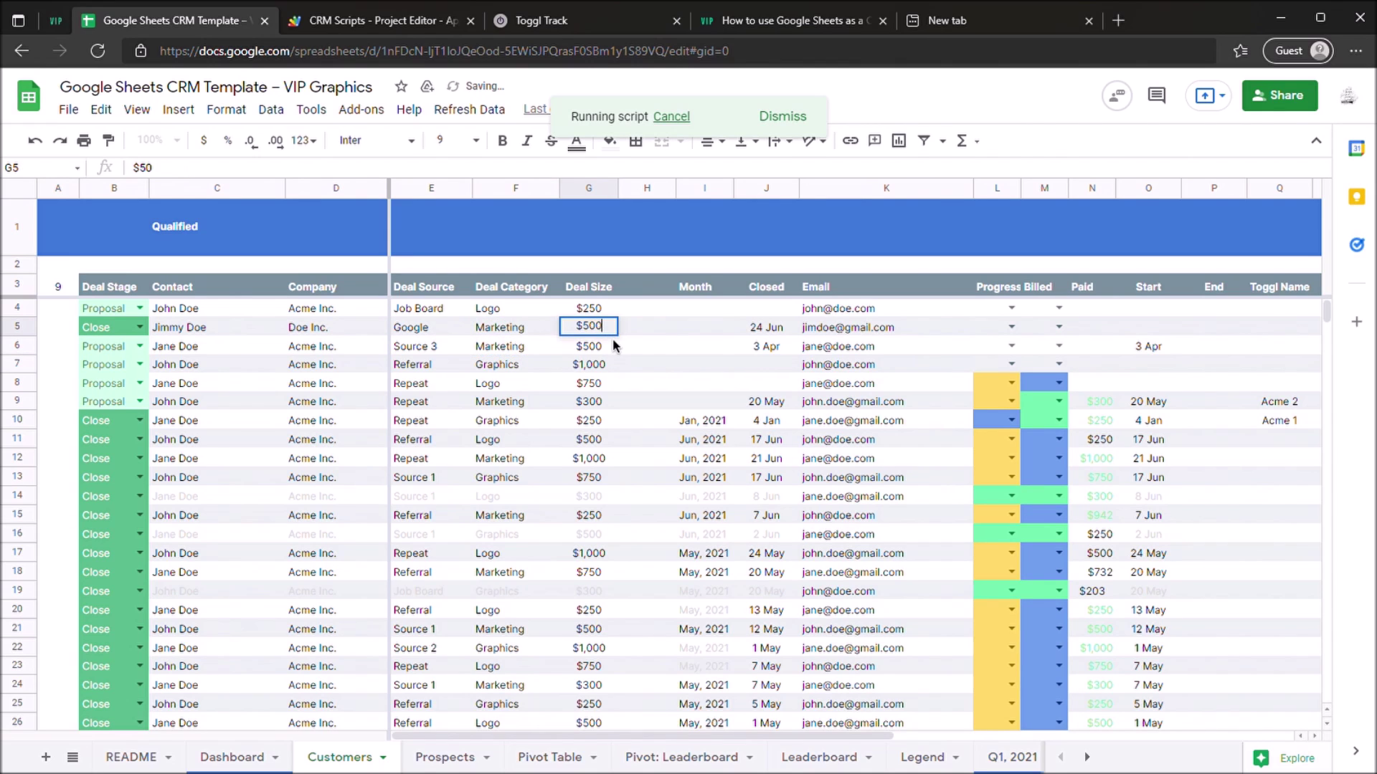
key(Return)
Step: Mark row 5's Progress and Billed with x and enter 250 as Paid
click(1004, 328)
text(x)
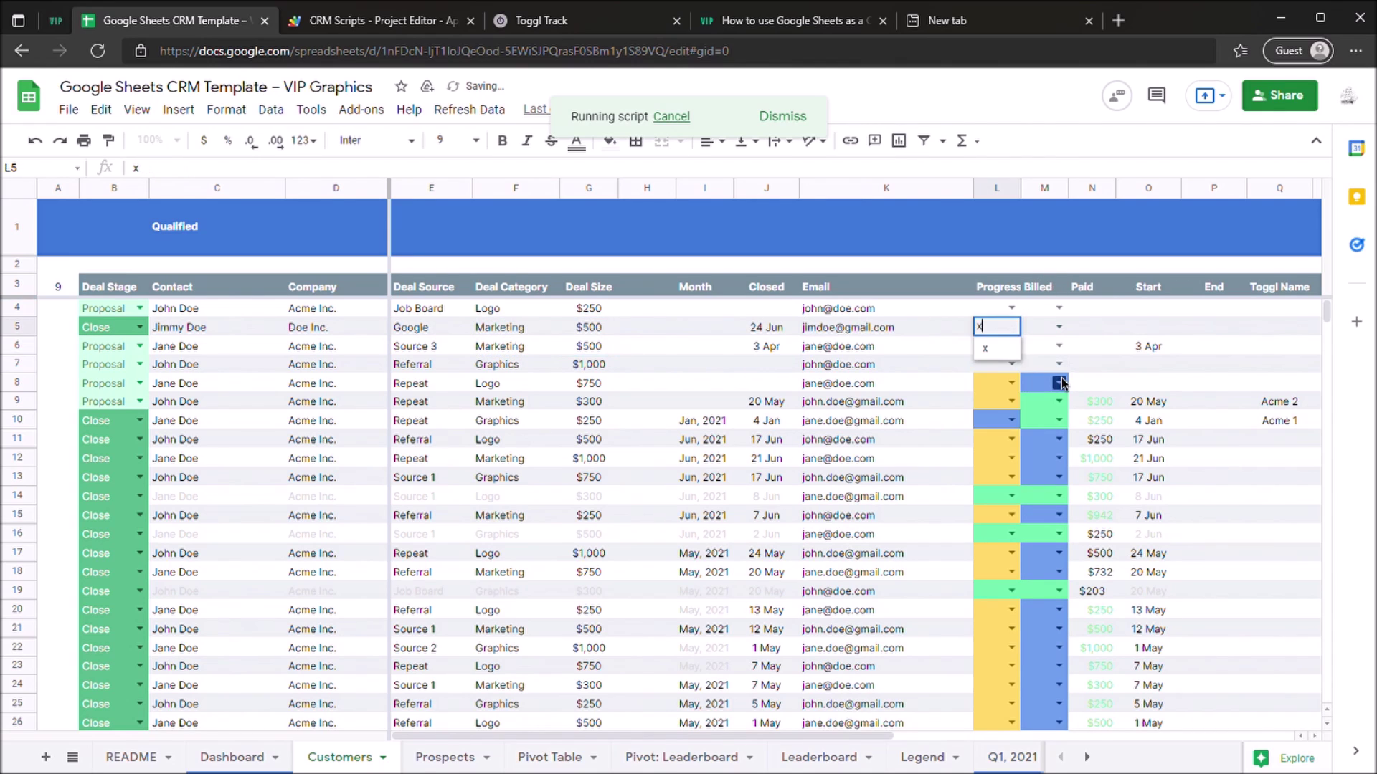
key(Tab)
text(x)
key(Tab)
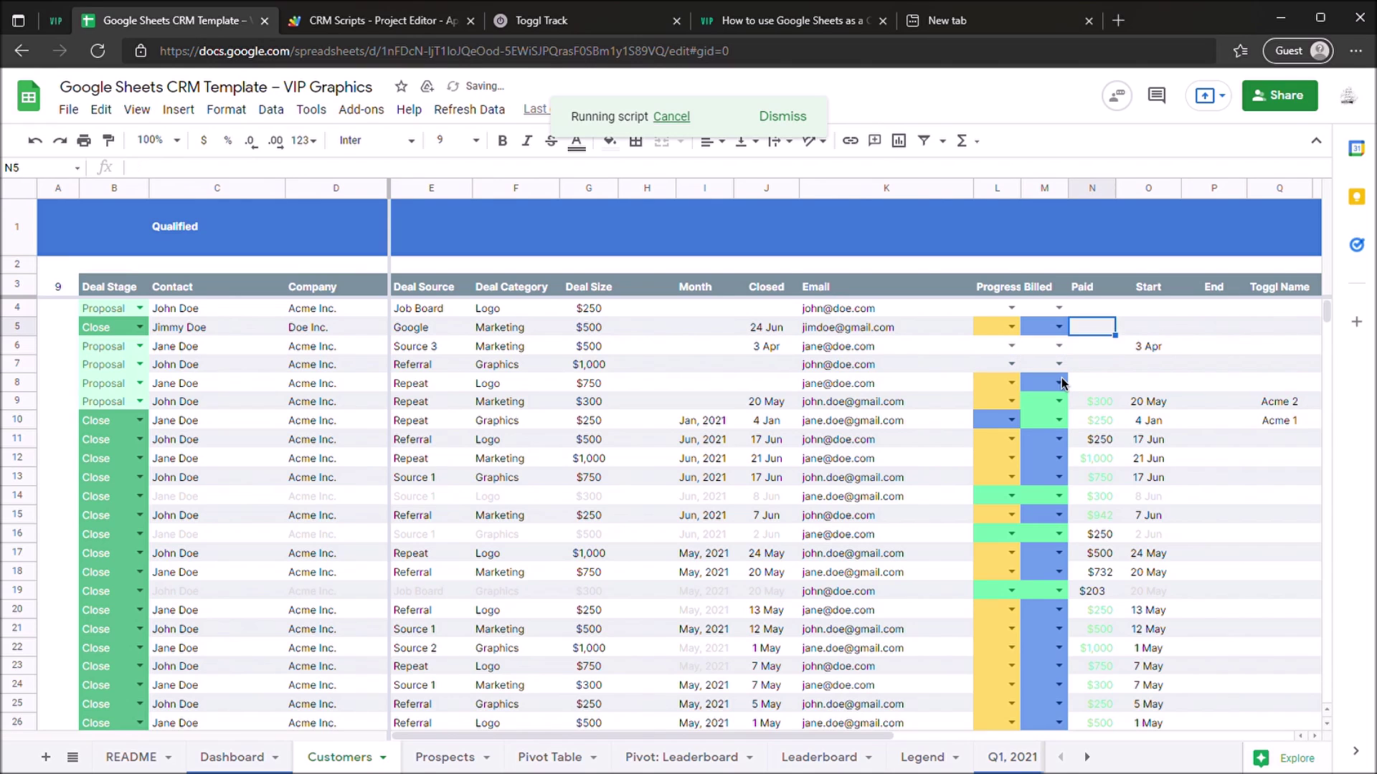
text(250)
key(Return)
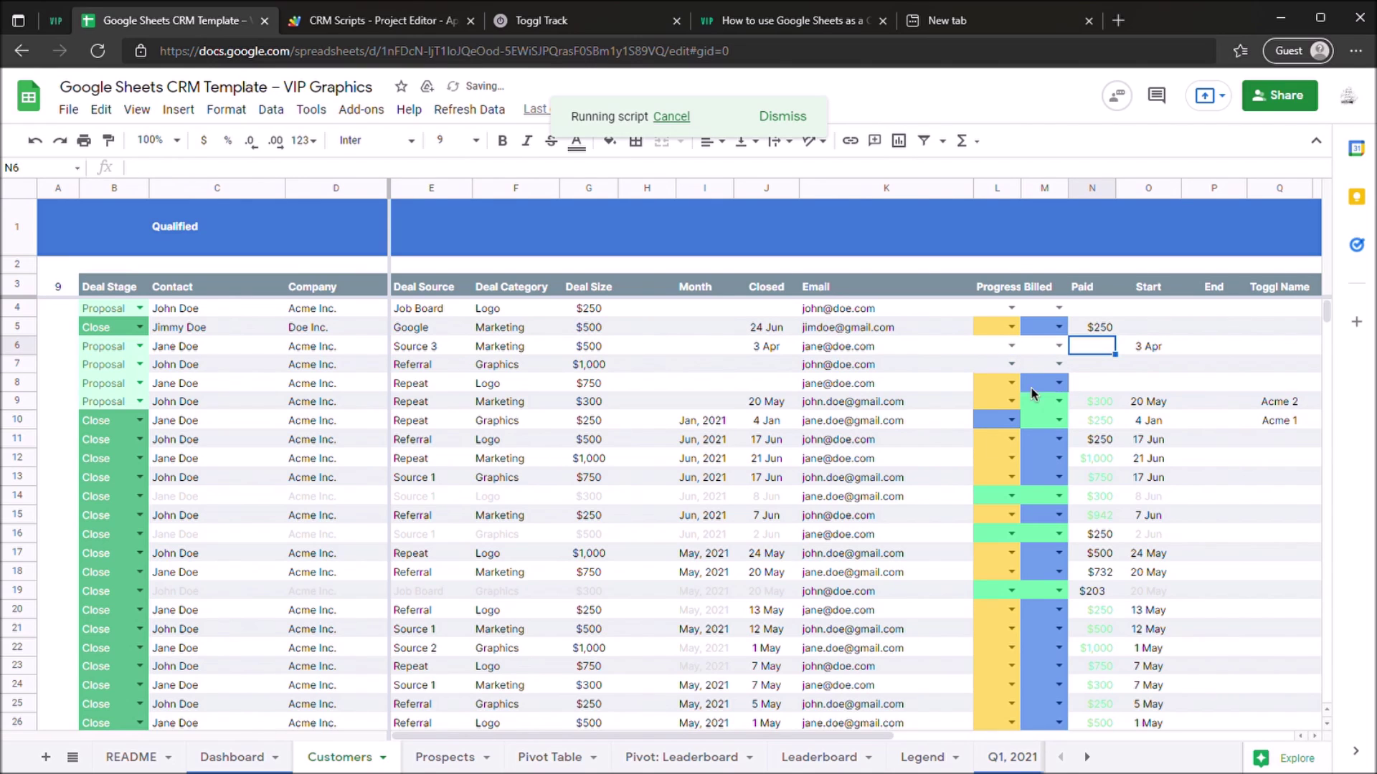
Step: Copy the Month formula from I10 into I5
click(711, 430)
key(ctrl+c)
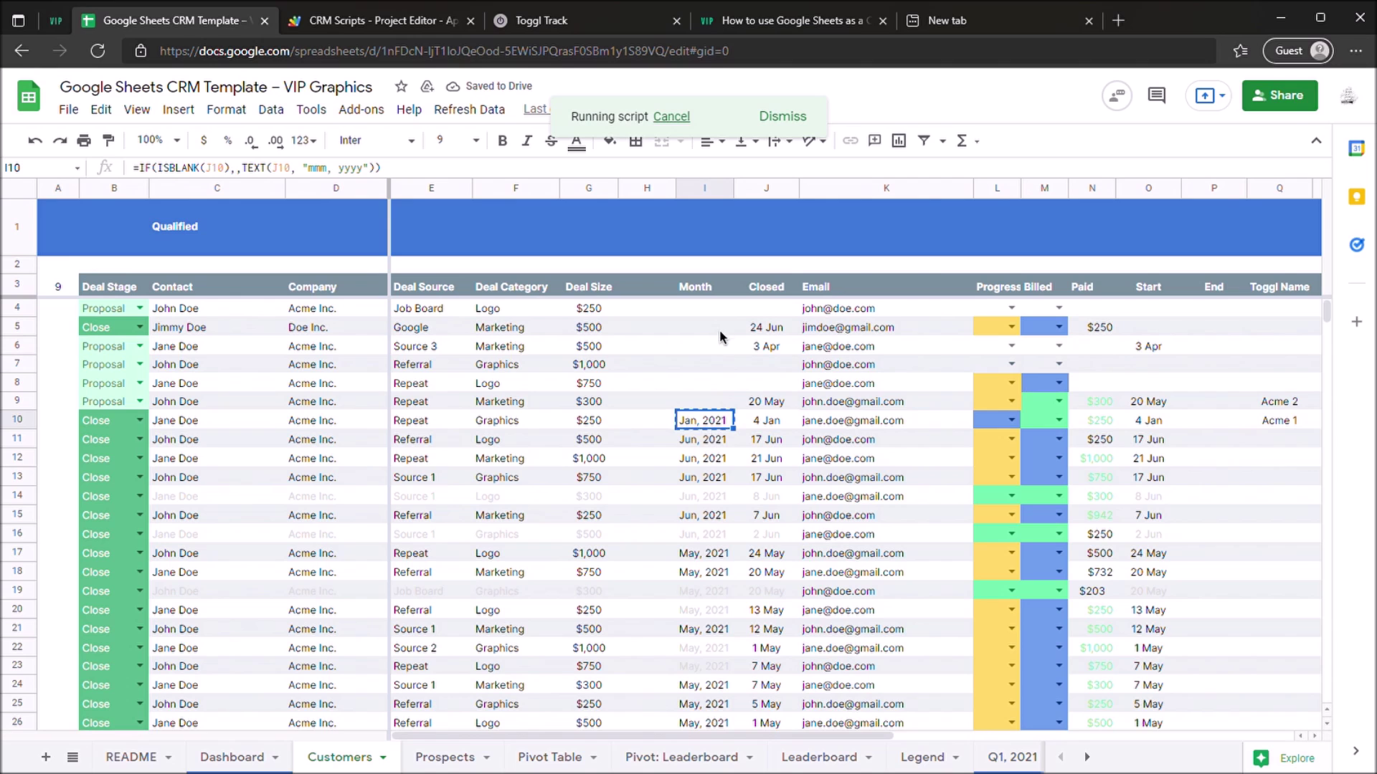
click(721, 334)
key(ctrl+v)
click(682, 427)
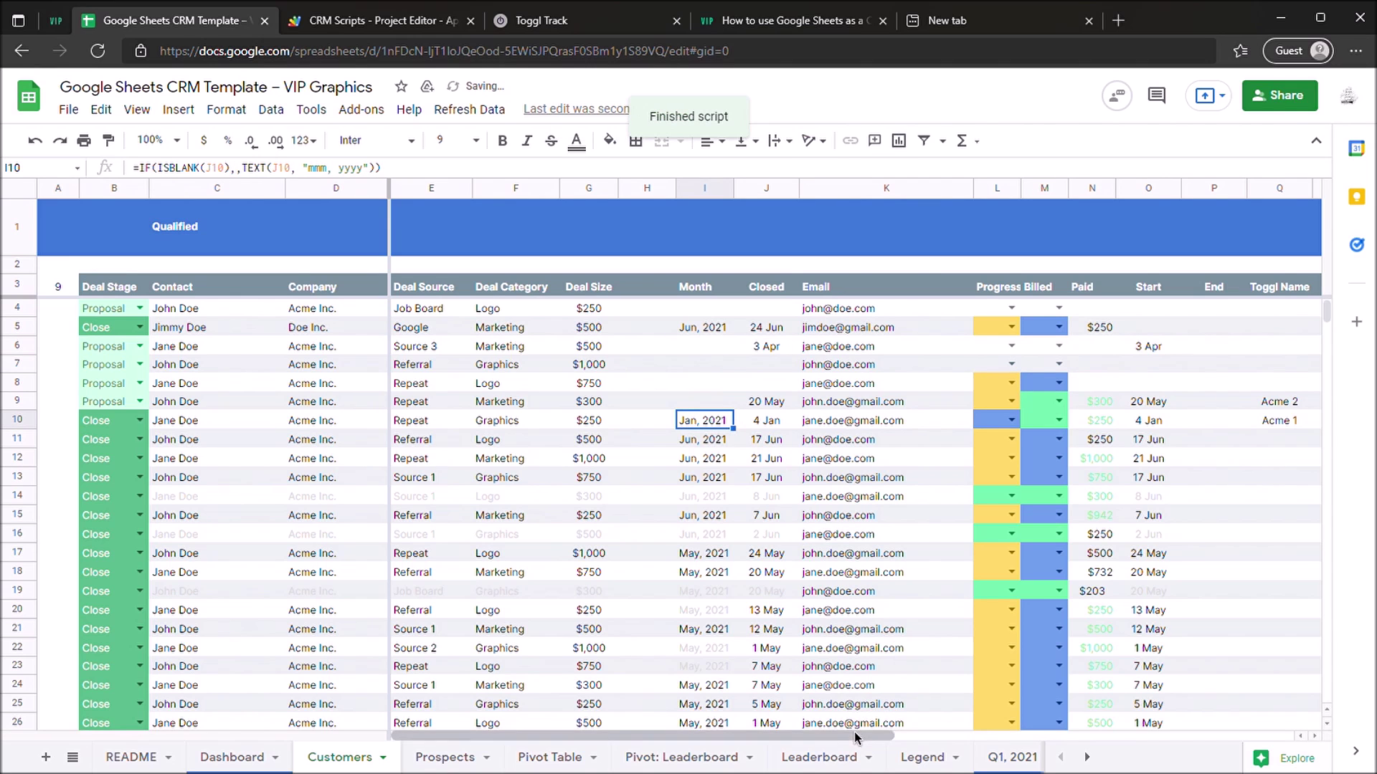
drag(861, 738, 960, 742)
Step: Check the Dashboard, then return to Customers and scroll to the Toggl hours and rate columns
click(240, 757)
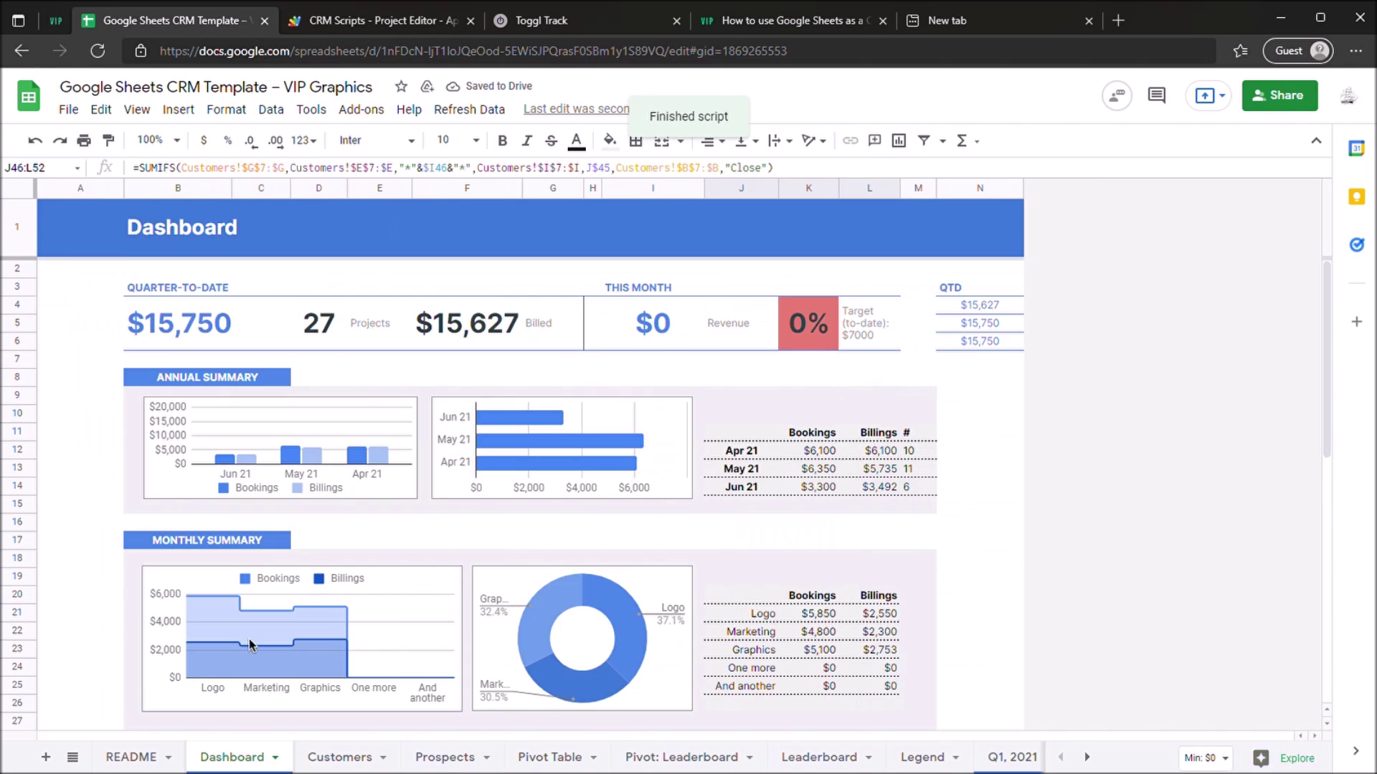
click(344, 757)
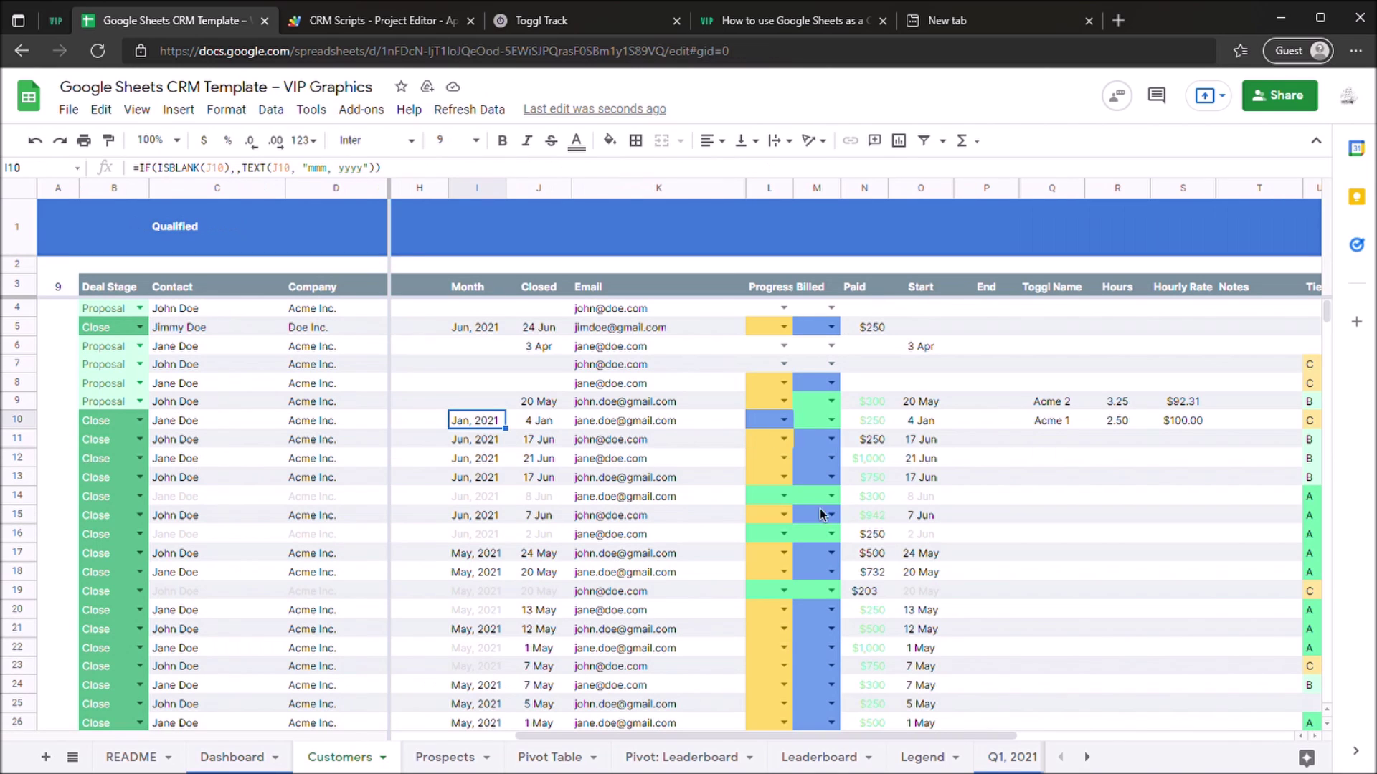
drag(728, 739, 882, 721)
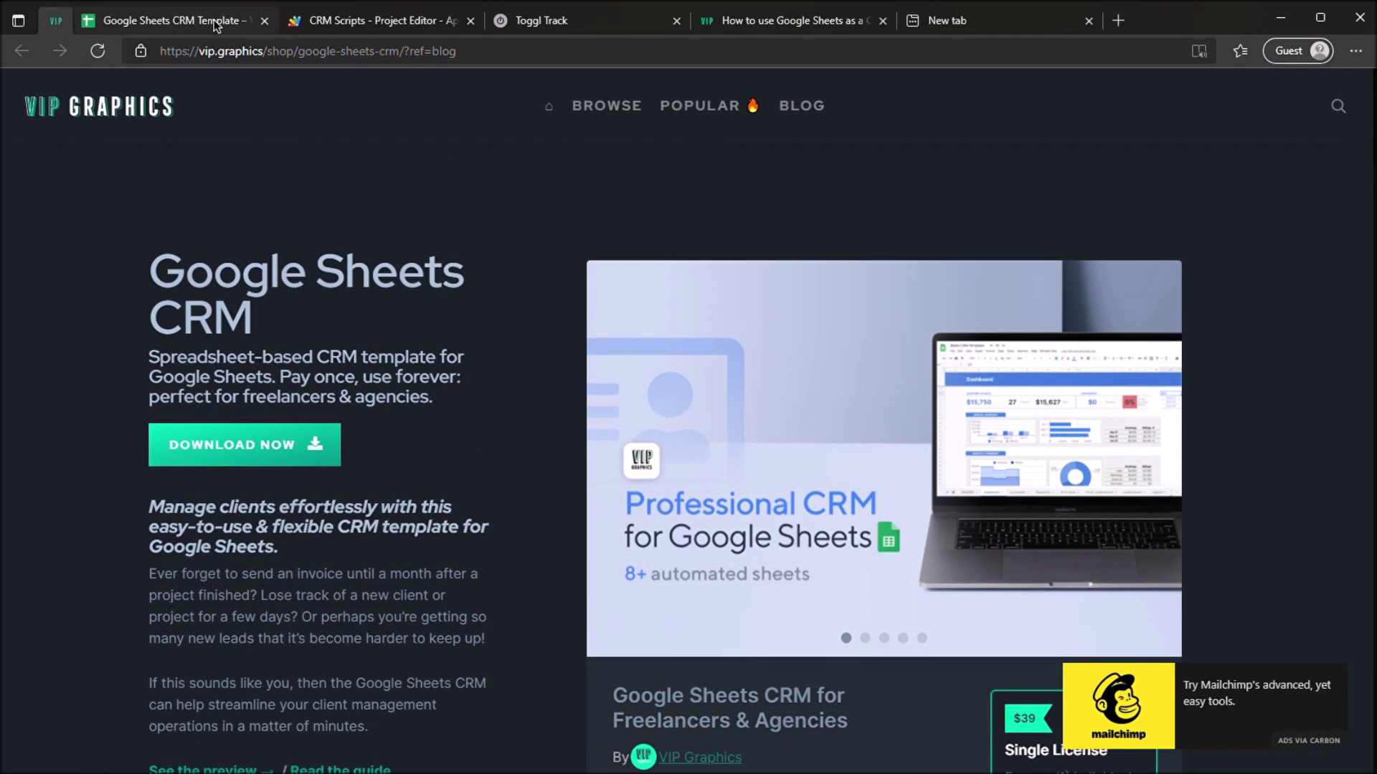
click(215, 22)
Step: In the Toggl Track summary, expand the Consulting project to show Acme 1 and Acme 2 entries
click(807, 422)
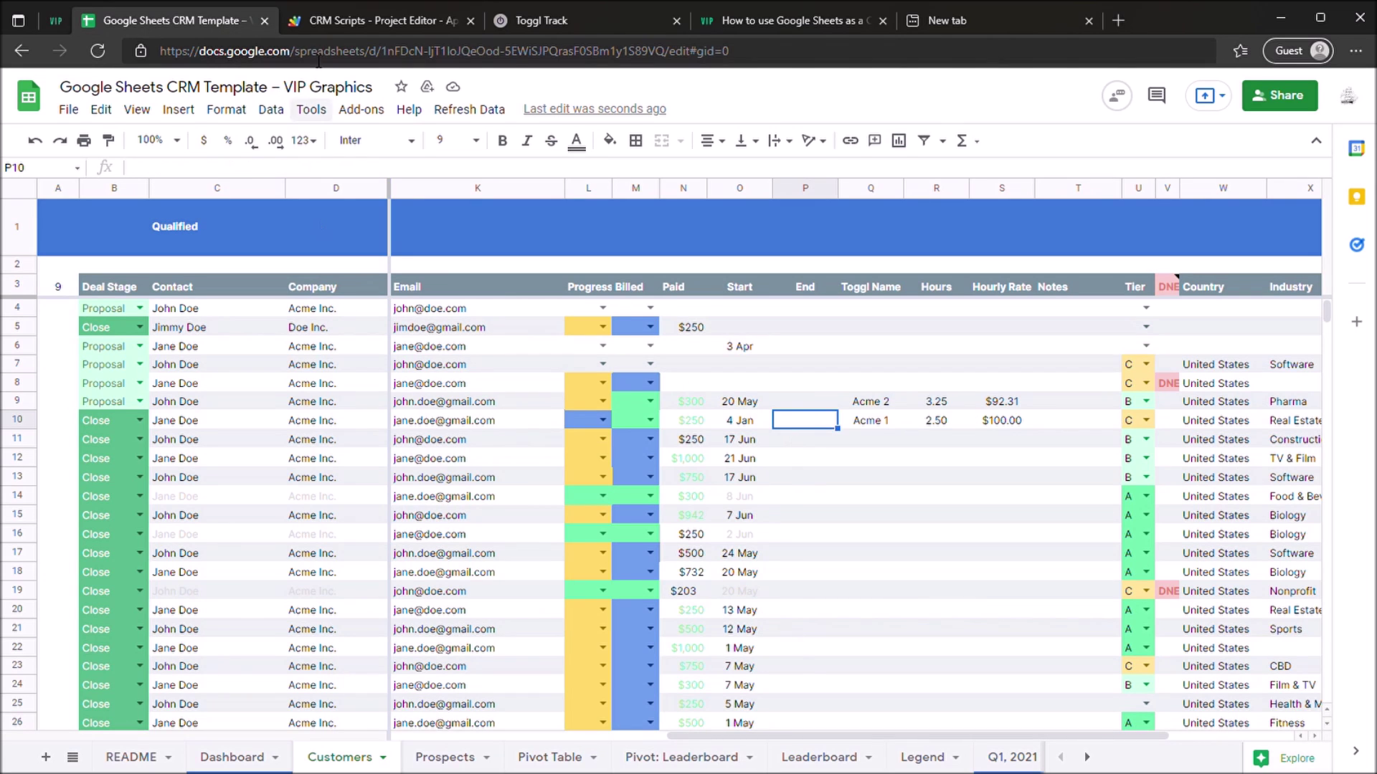
click(520, 21)
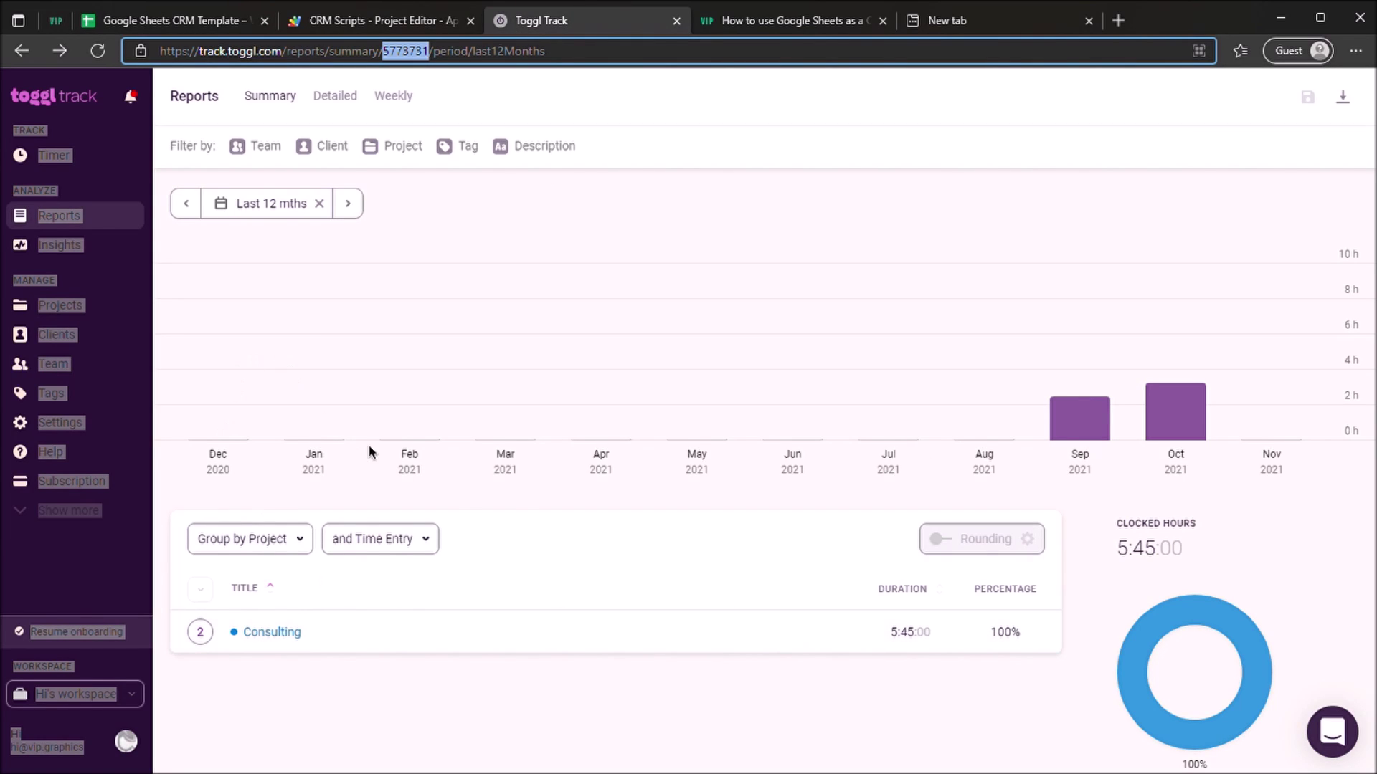
click(317, 618)
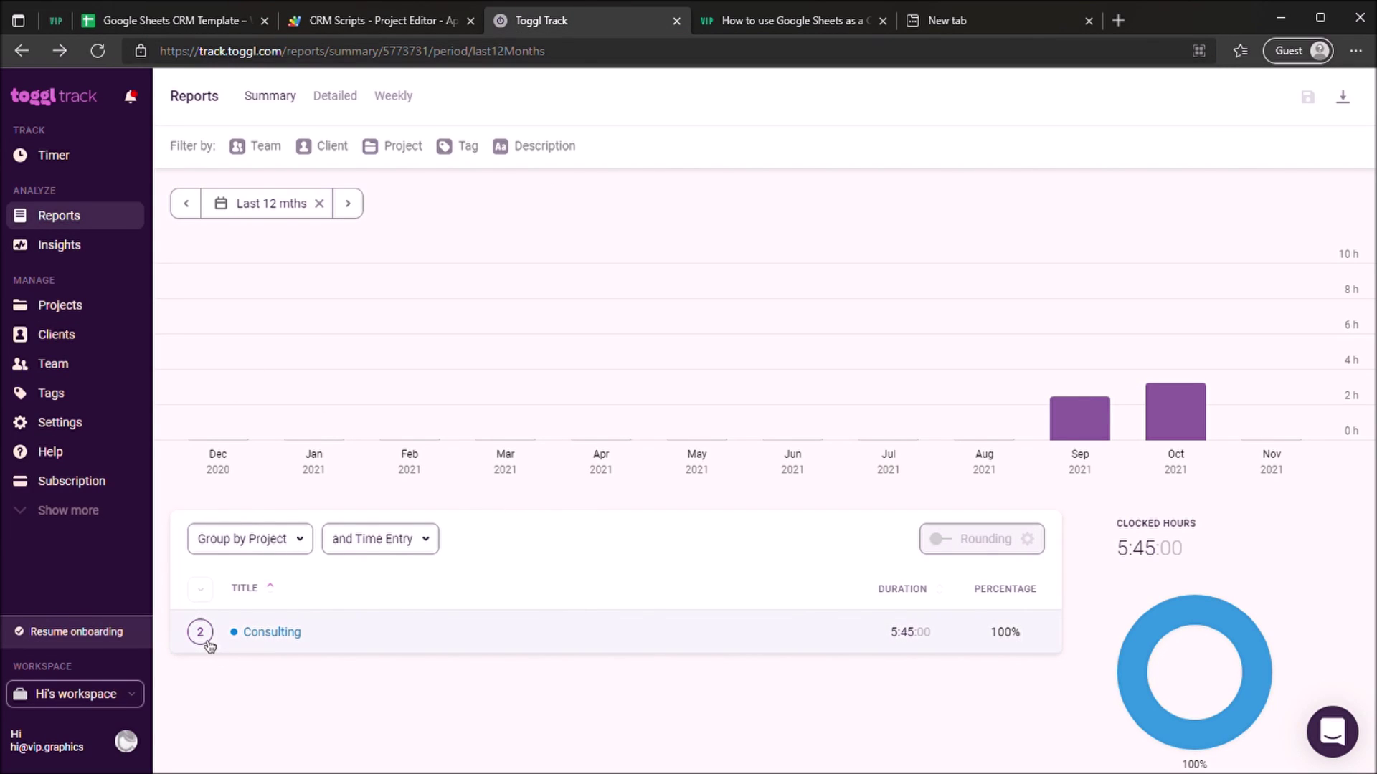
click(208, 643)
scroll(307, 562, down, 1)
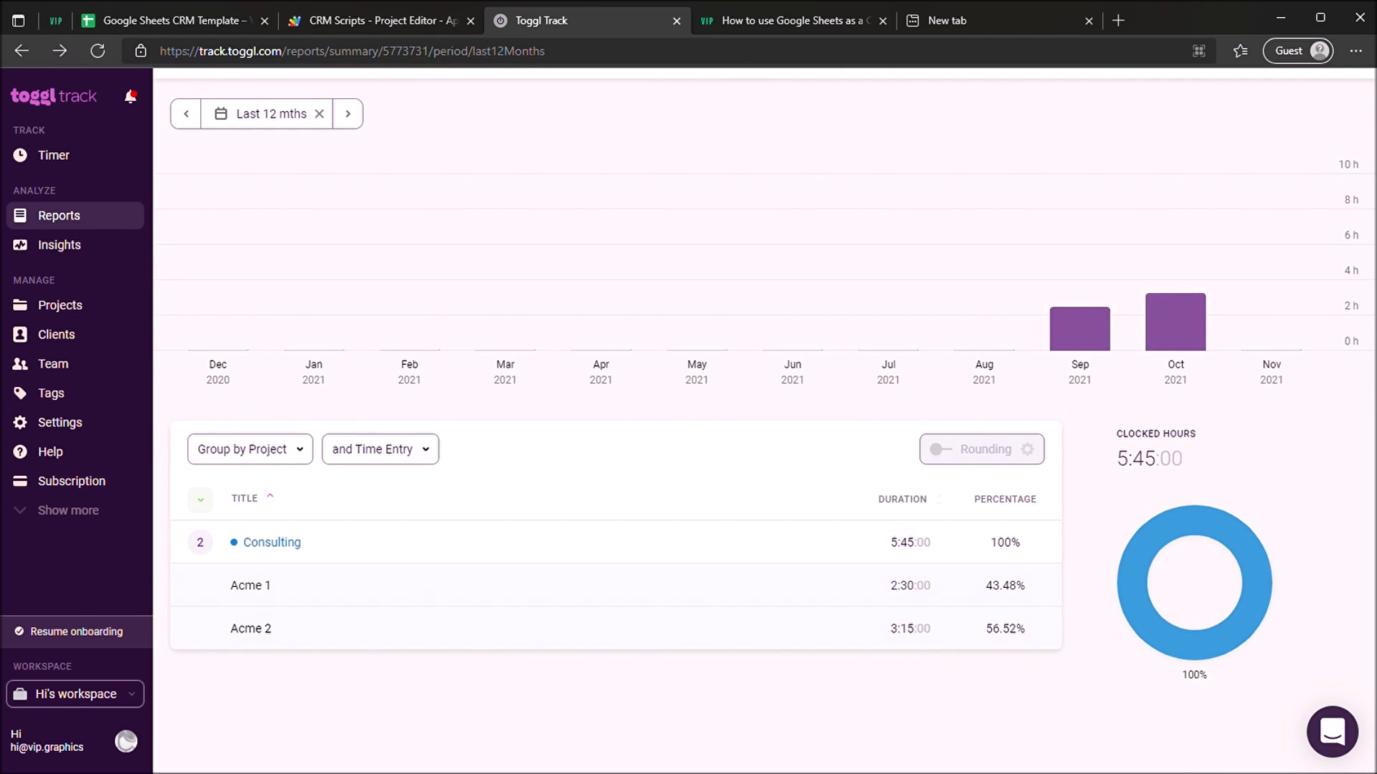
Step: Back in the sheet, compare Acme 1 and Acme 2 hours and inspect the GETTOGGL formula
click(192, 22)
drag(945, 409, 1002, 422)
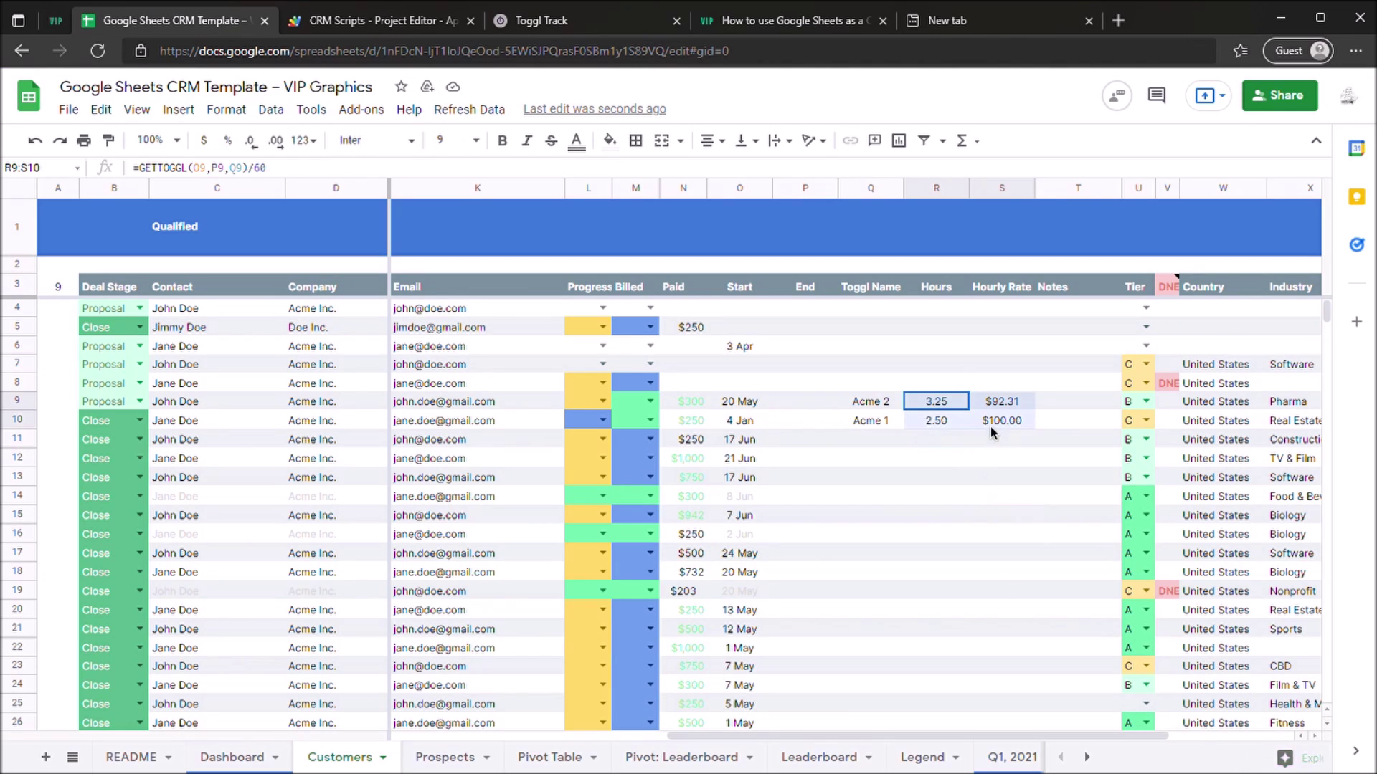
click(959, 516)
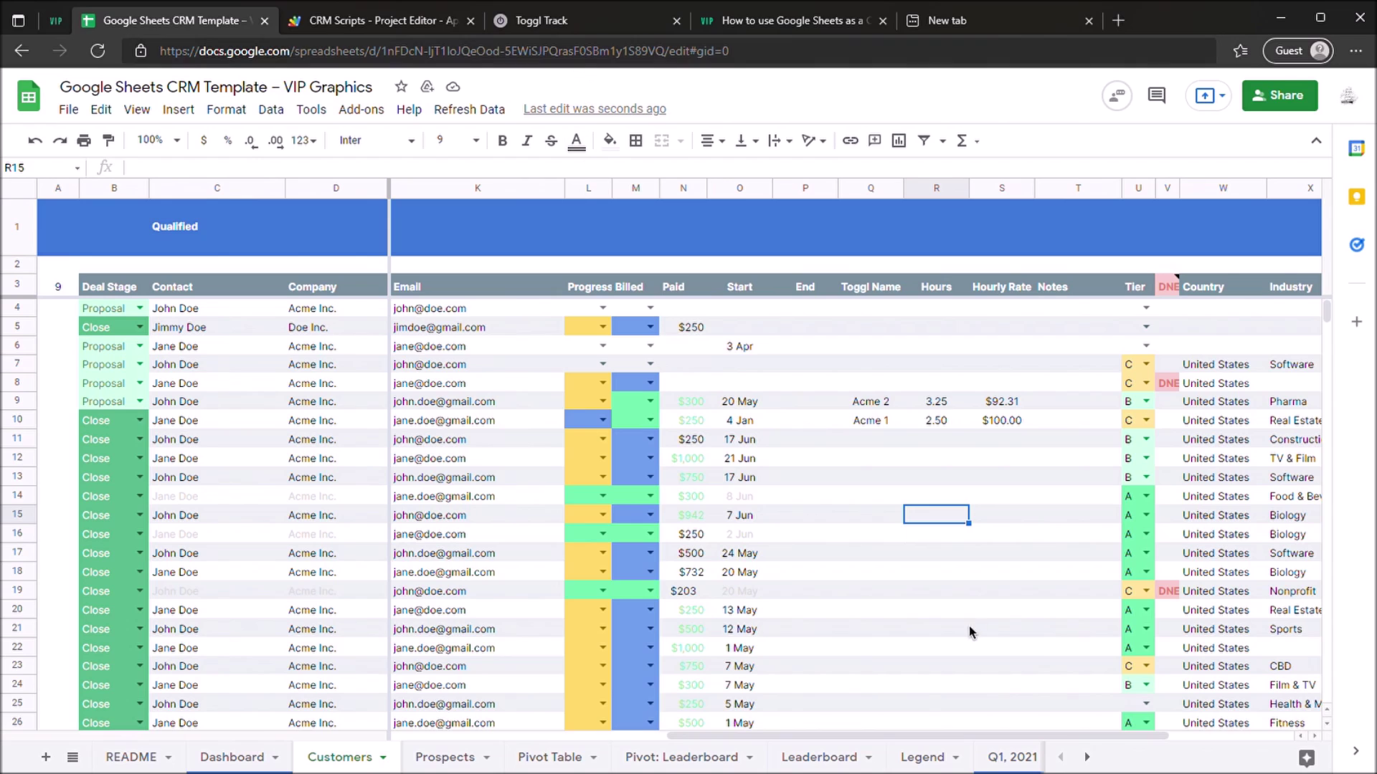
click(975, 524)
click(942, 422)
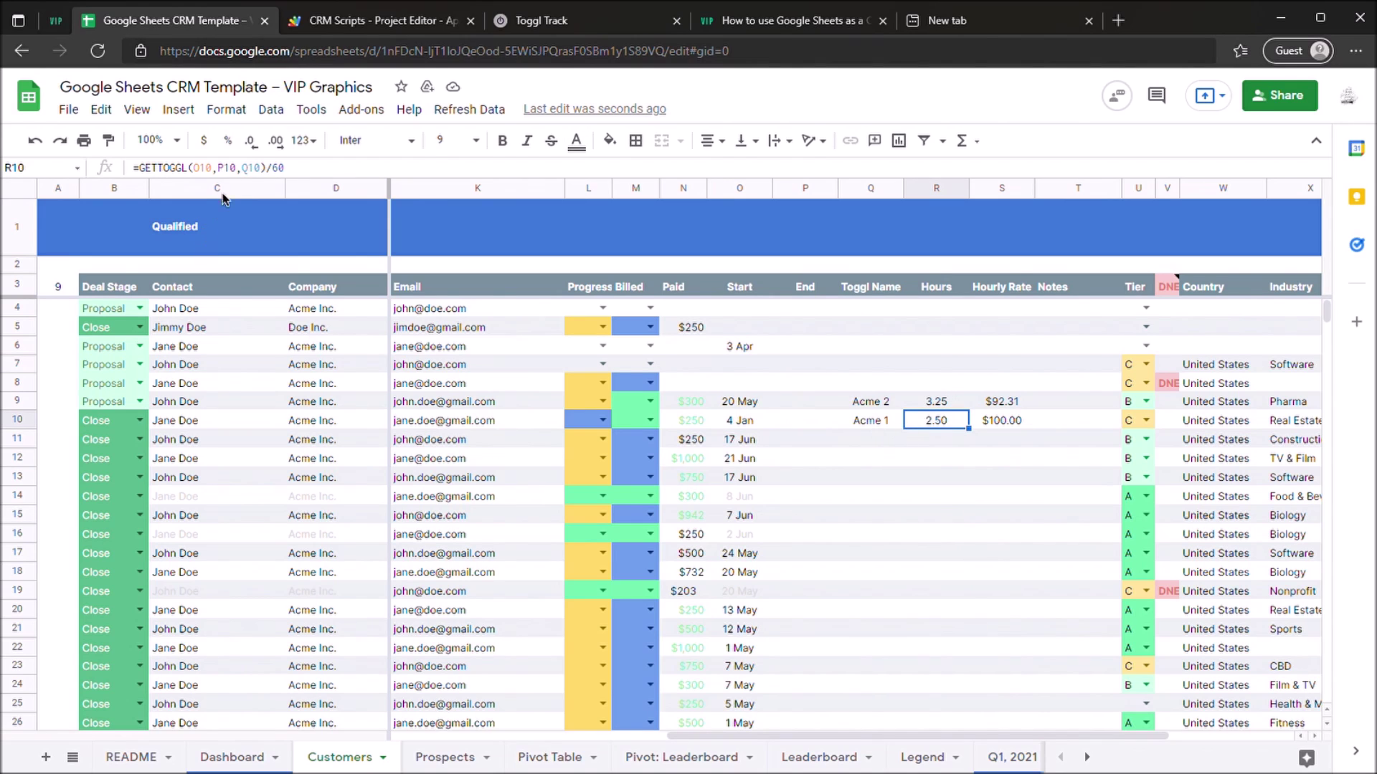
Step: Paste the GETTOGGL hours formula into R6 and enter Doe as row 6's Toggl name
click(931, 348)
text(=GETTOGGL(O6,P6,Q6)/60)
key(Left)
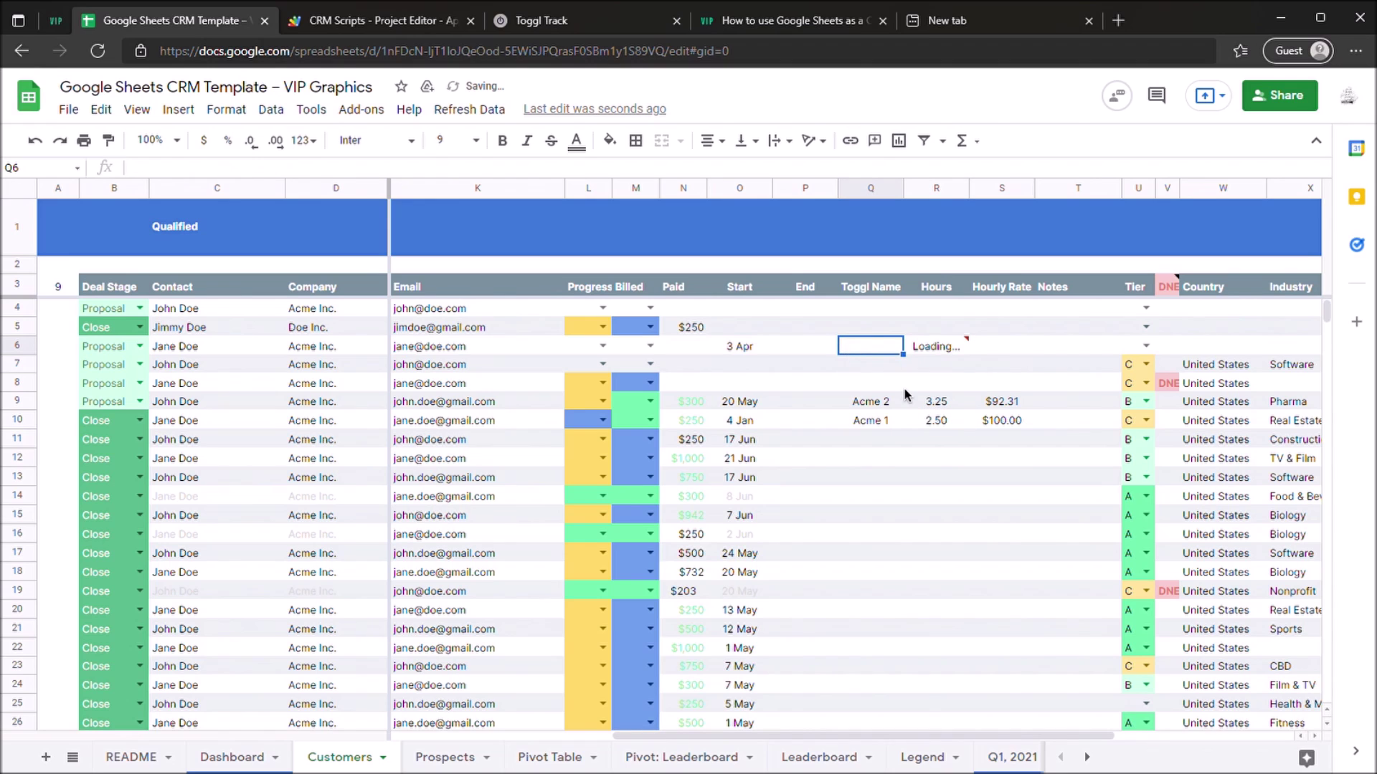
text(Doe)
key(Return)
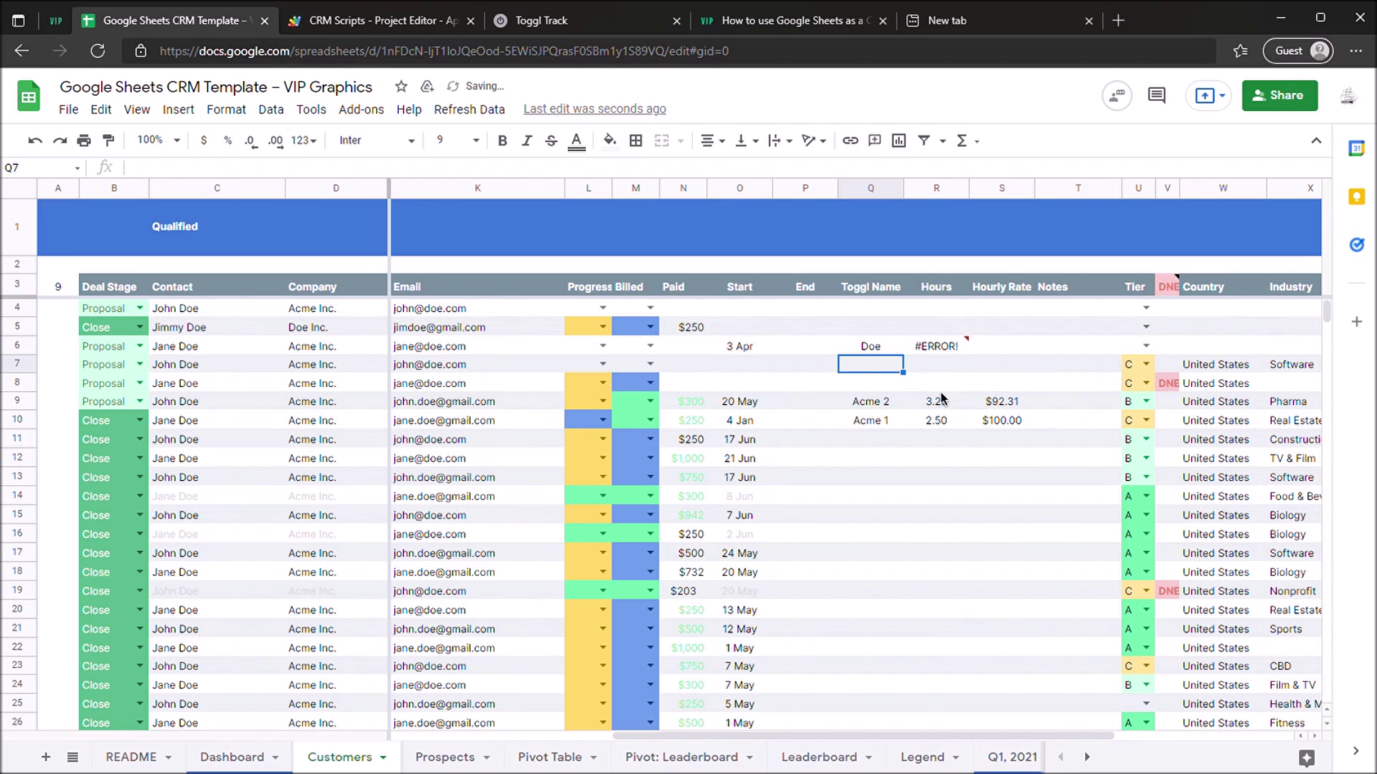
click(882, 350)
Step: After checking Toggl Track, change row 6's Toggl name to Acme 2
click(534, 21)
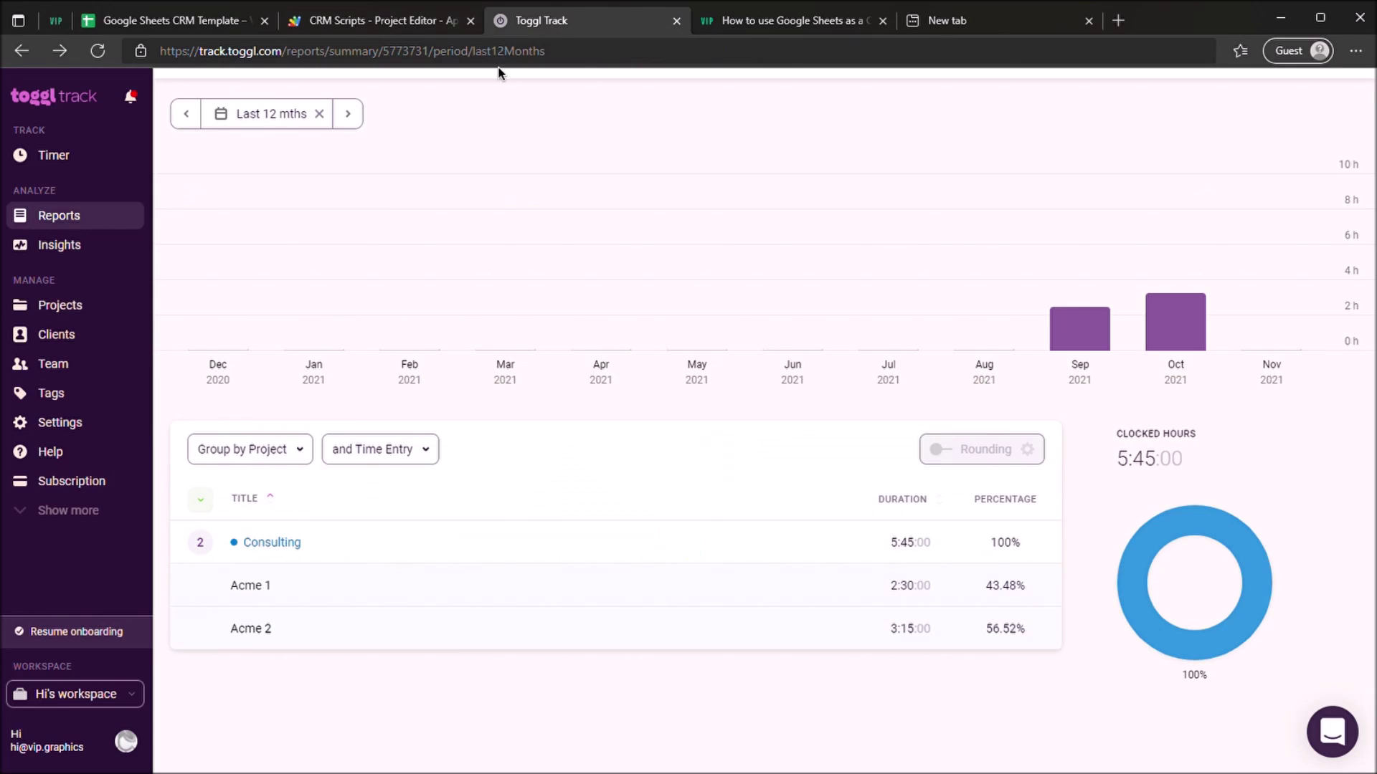
click(219, 28)
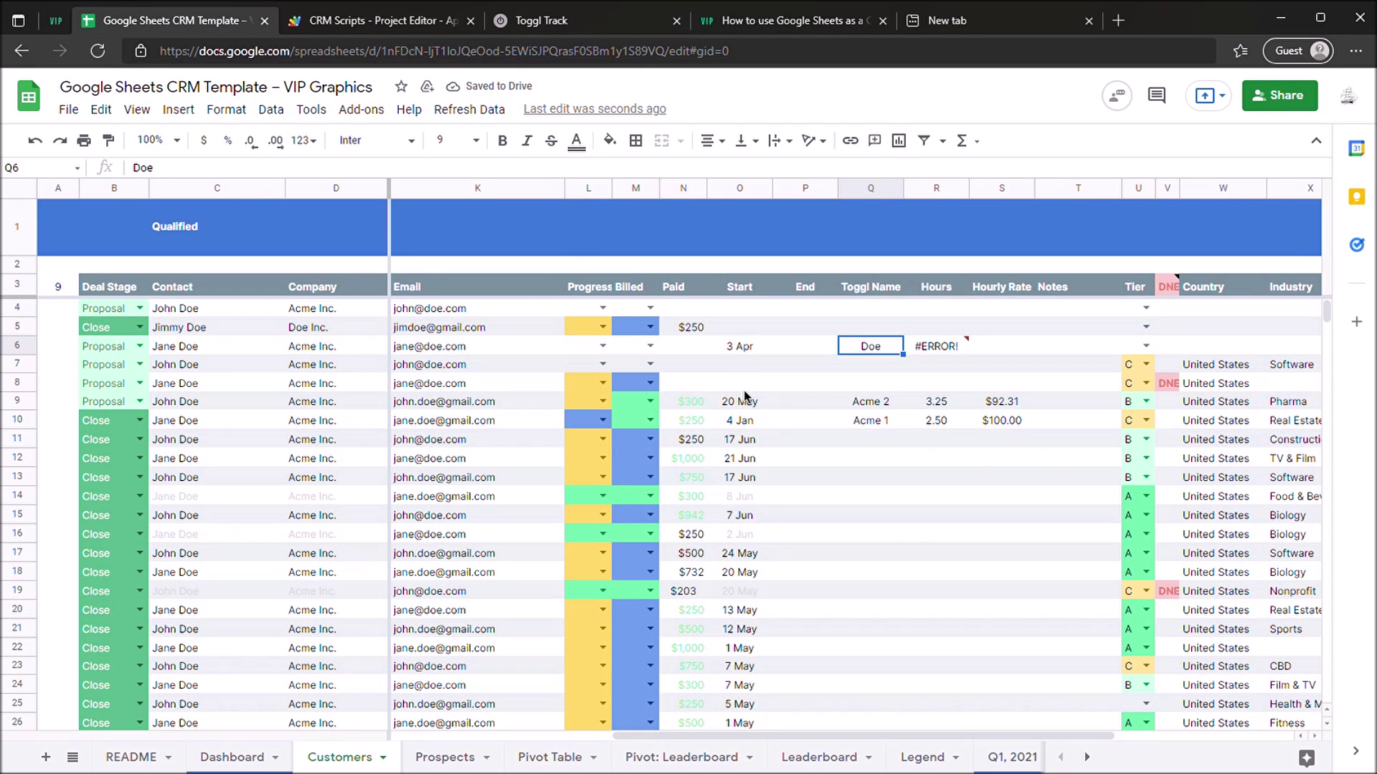
click(740, 350)
click(798, 347)
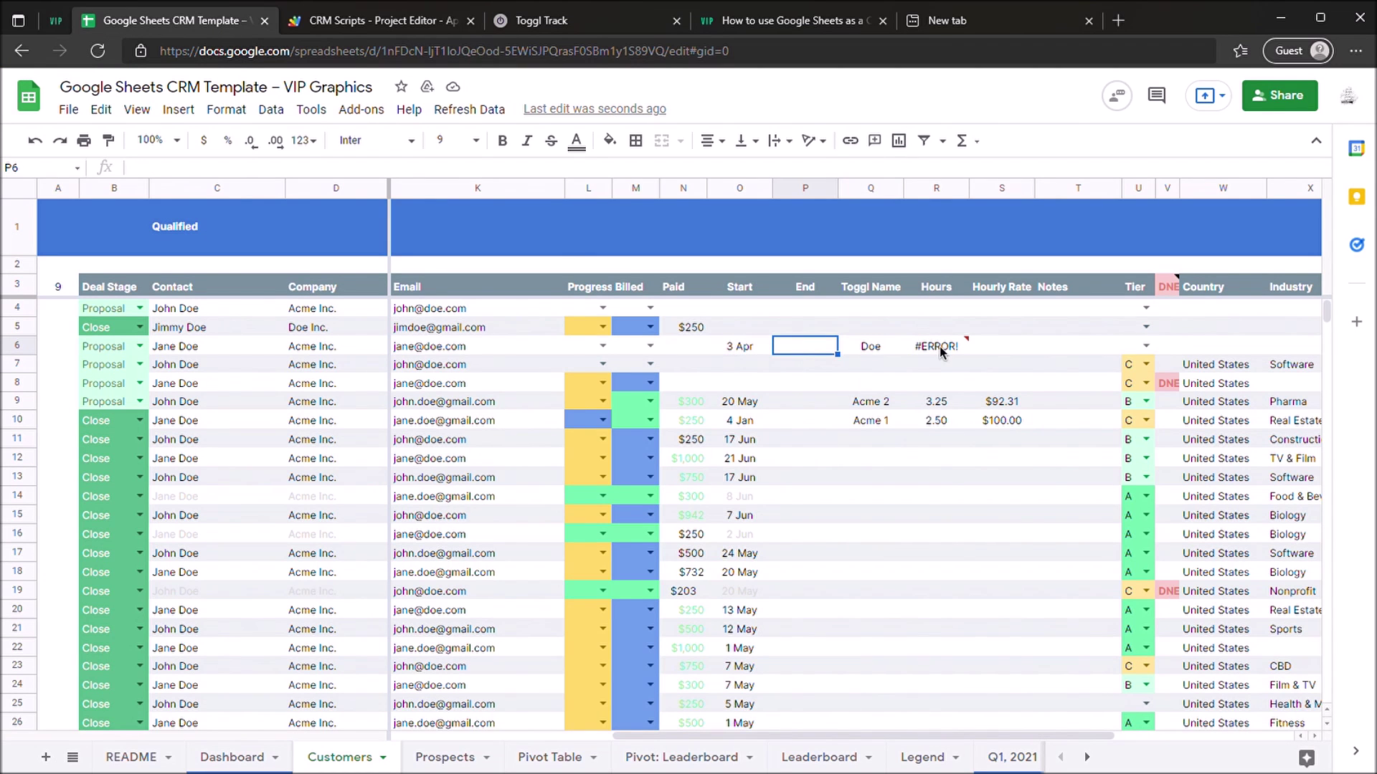
mouse_move(941, 351)
click(857, 350)
text(Acm)
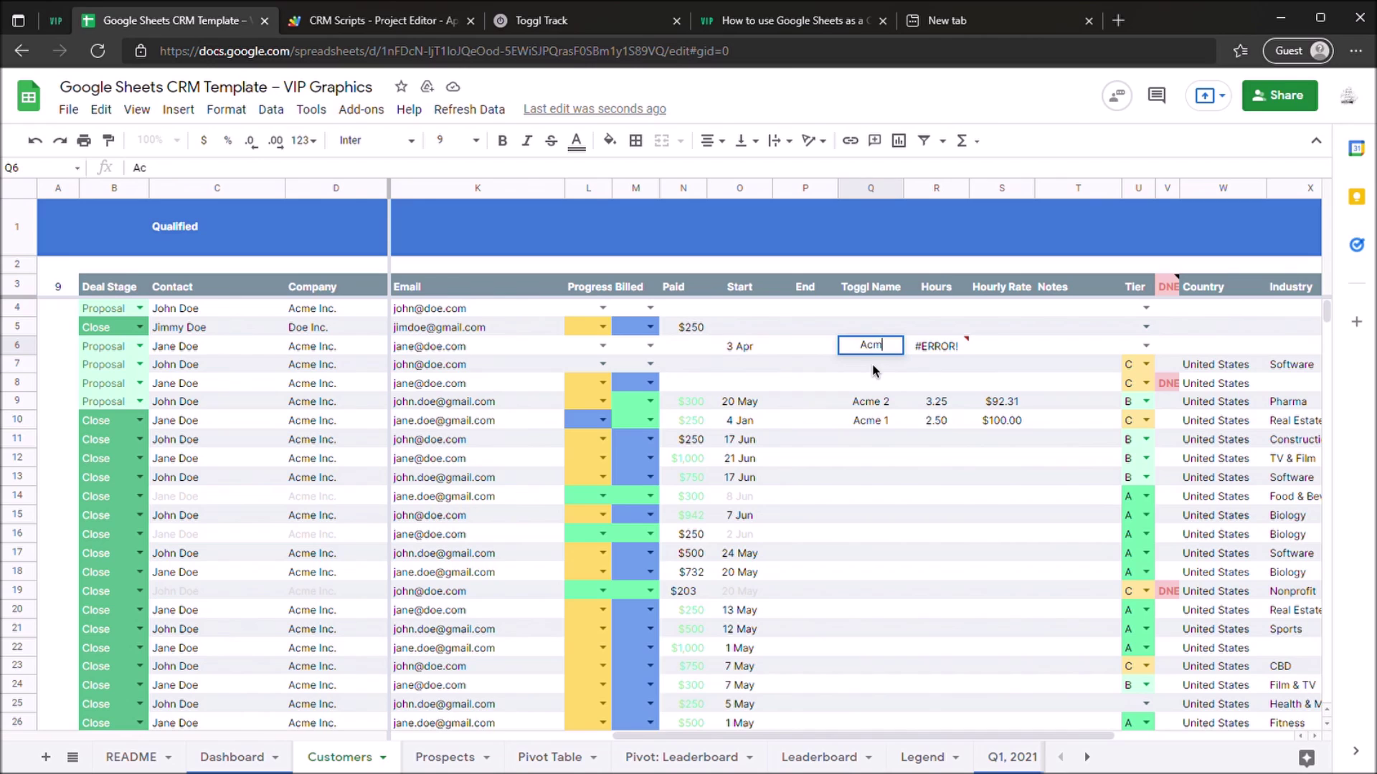
text(e 2)
key(Return)
Step: Copy the 4 Jan start date into O6 and confirm row 6 shows 3.25 hours against Toggl
click(740, 403)
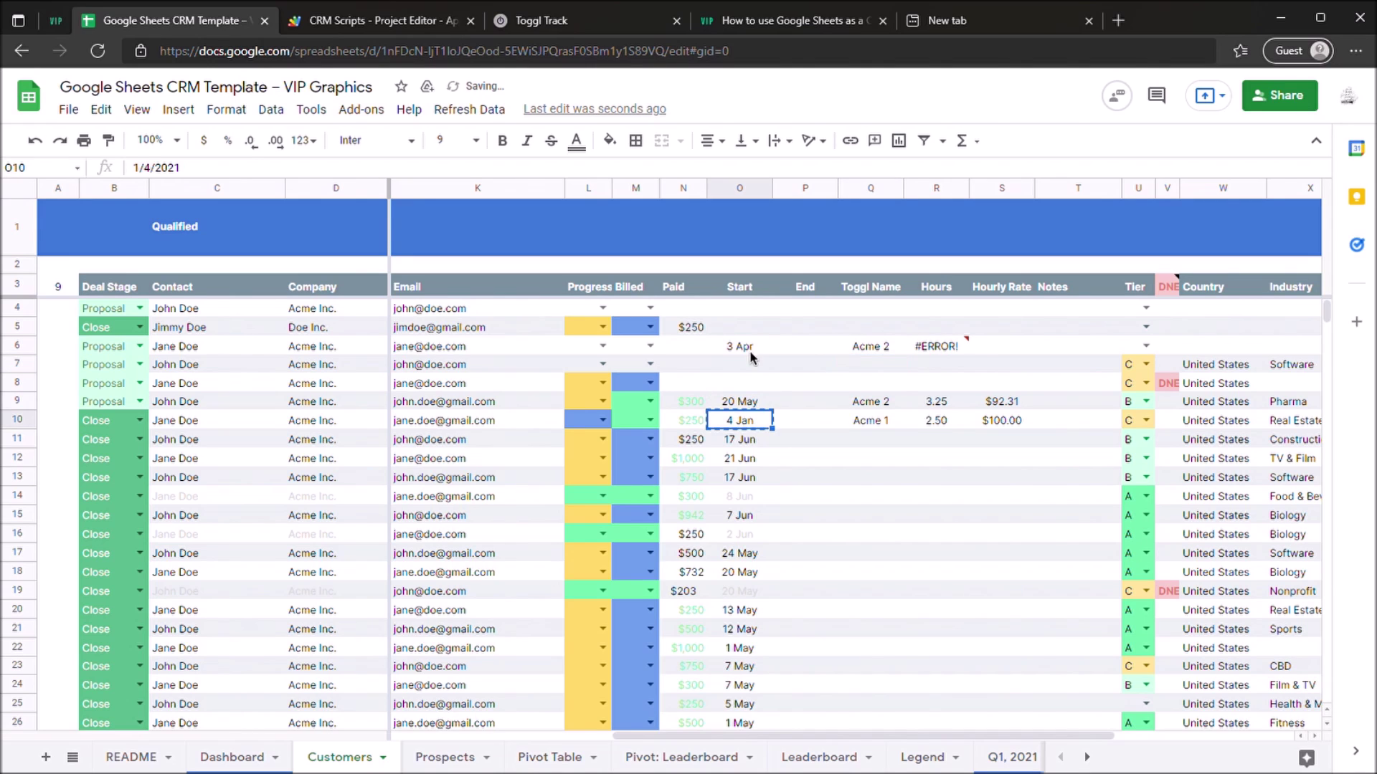
click(745, 348)
text(4 Jan)
click(870, 421)
click(878, 349)
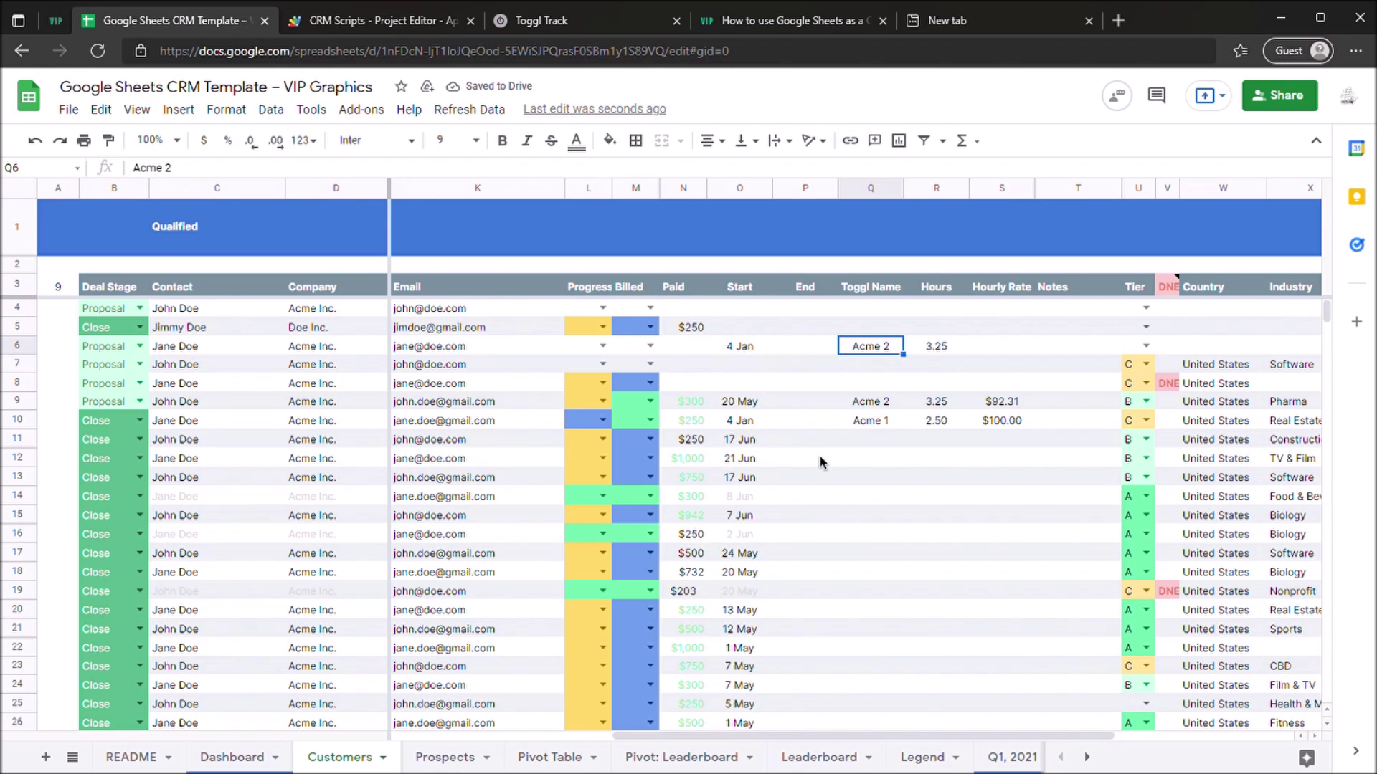
click(571, 31)
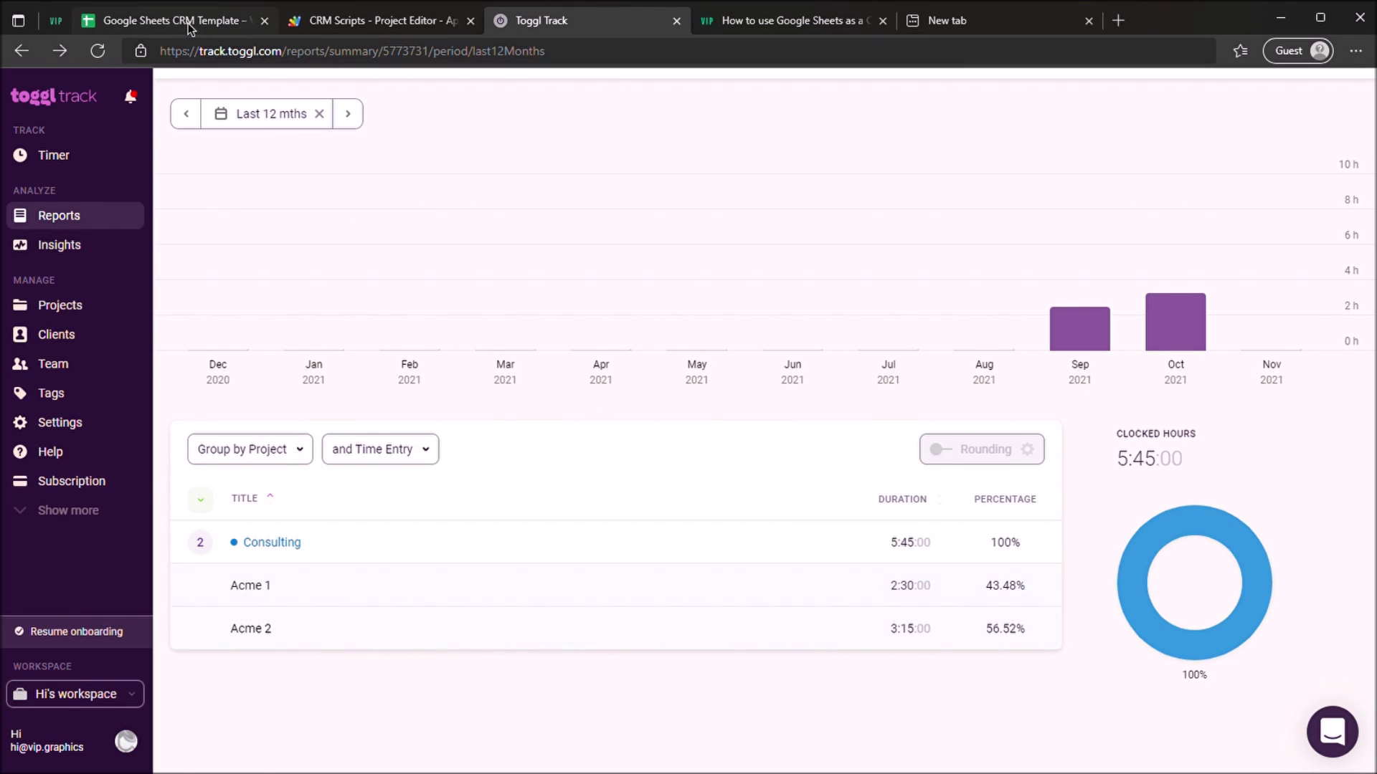
click(165, 20)
click(936, 351)
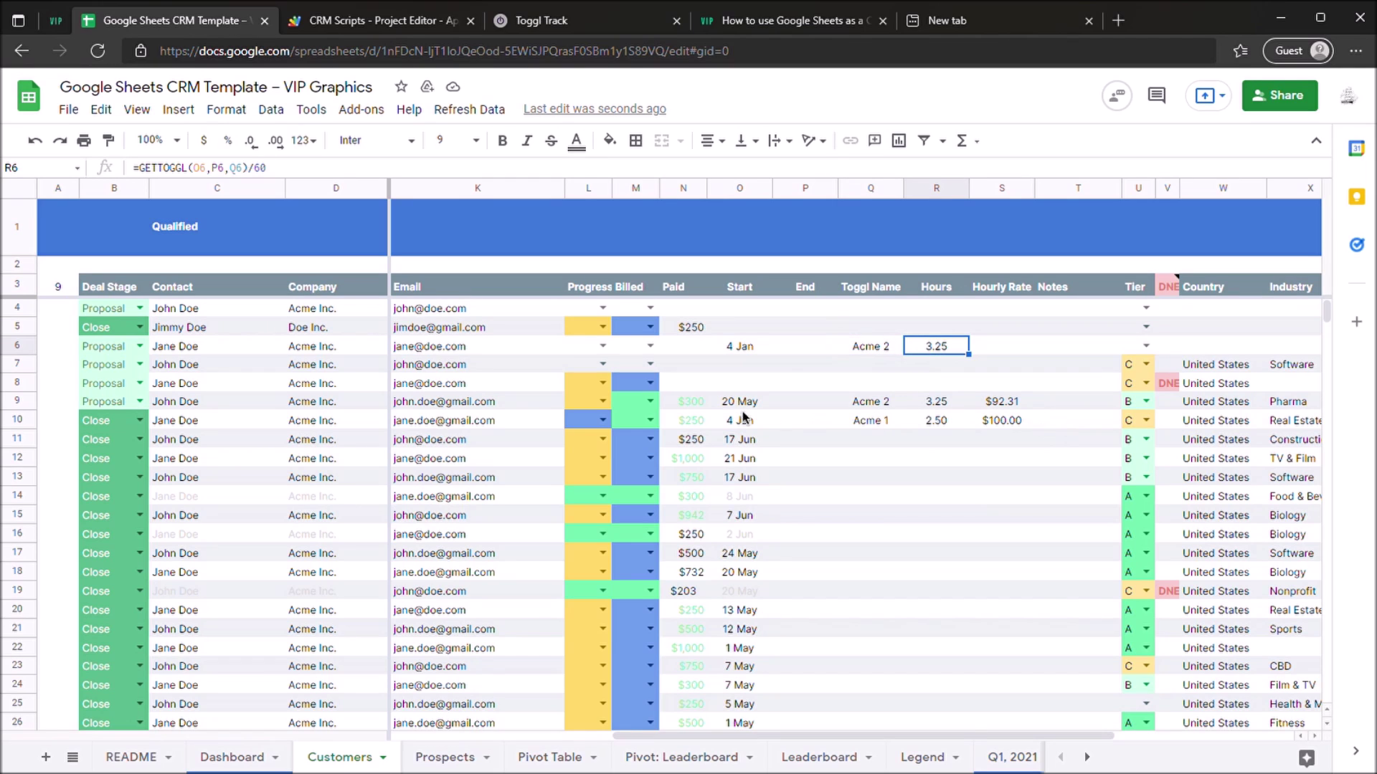
Step: Copy the hourly rate formula from S9 into S6
click(1025, 401)
key(ctrl+c)
click(1004, 347)
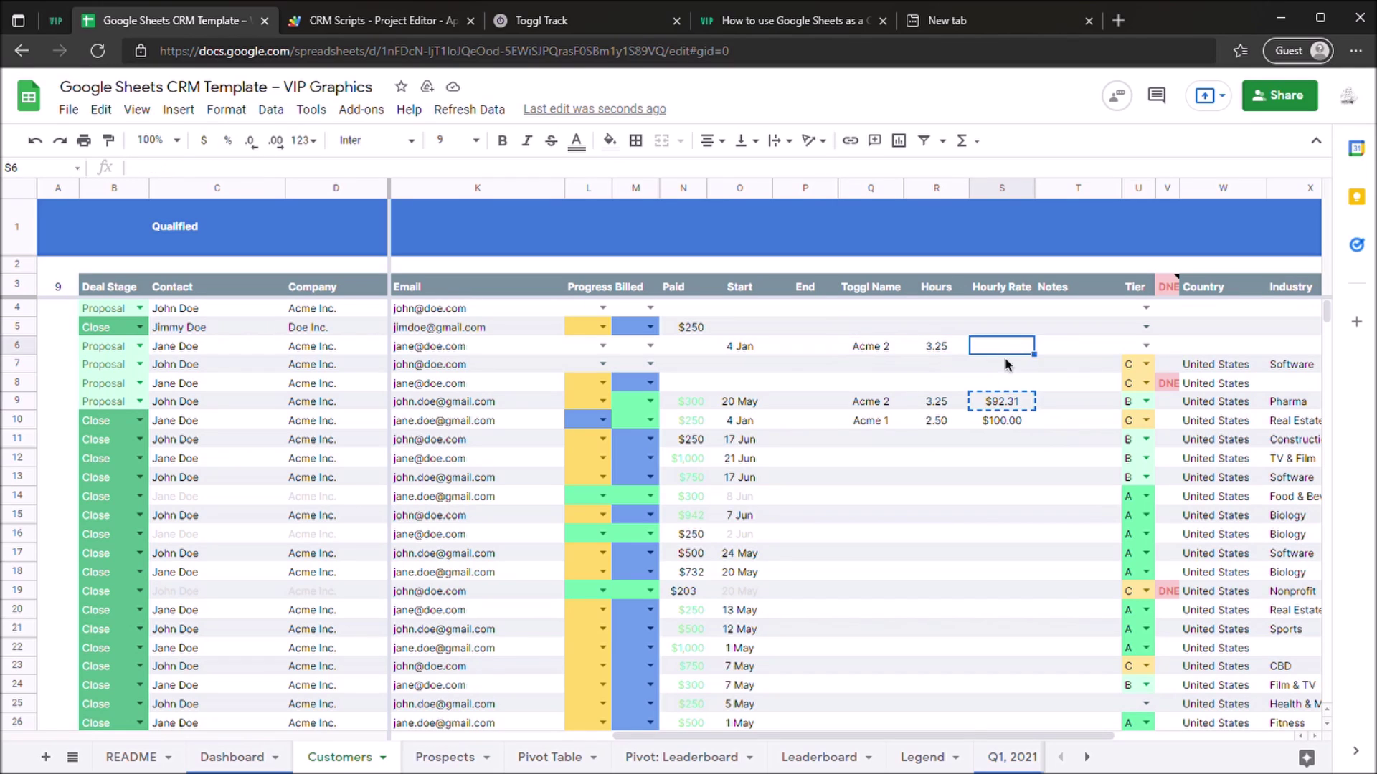
key(ctrl+v)
click(946, 476)
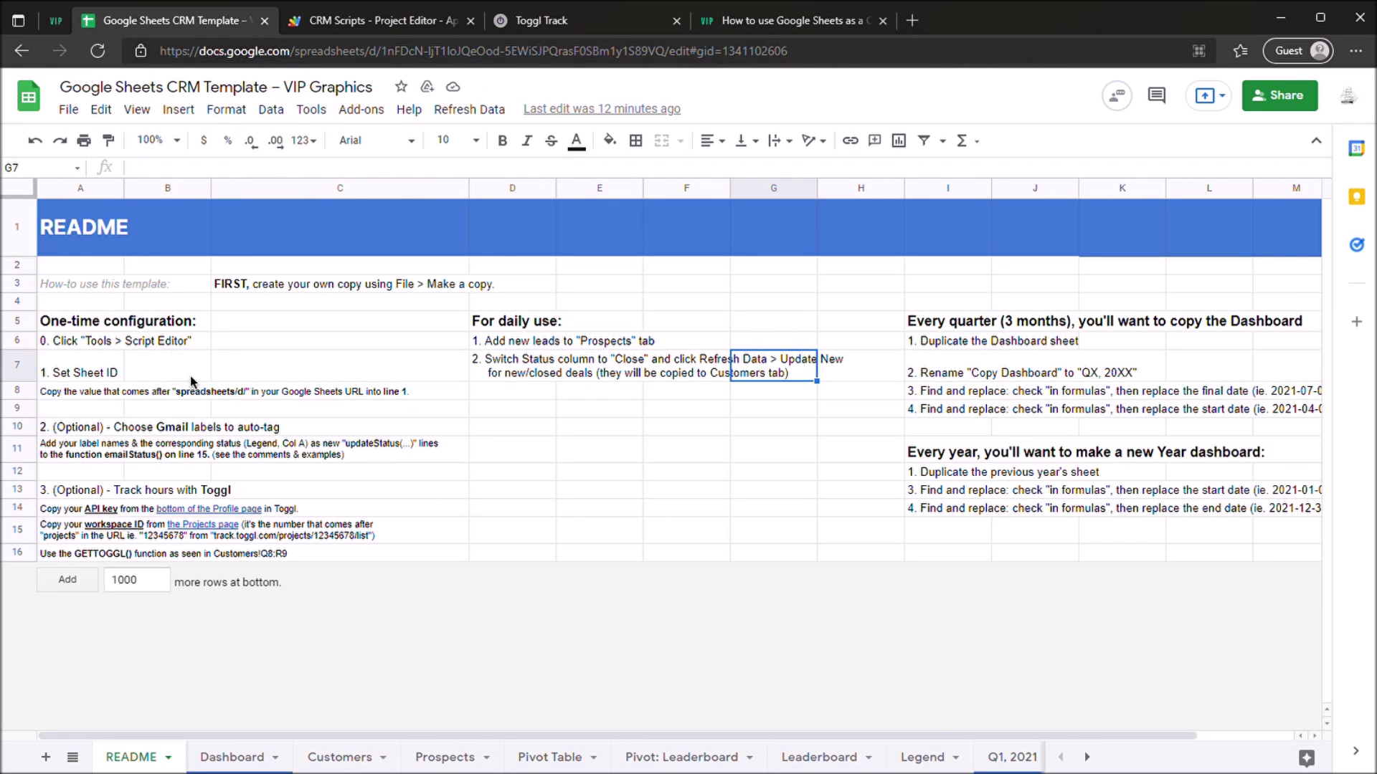
Step: Review the README's one-time configuration steps and bring up the Tools menu toward Script editor
drag(100, 337, 101, 550)
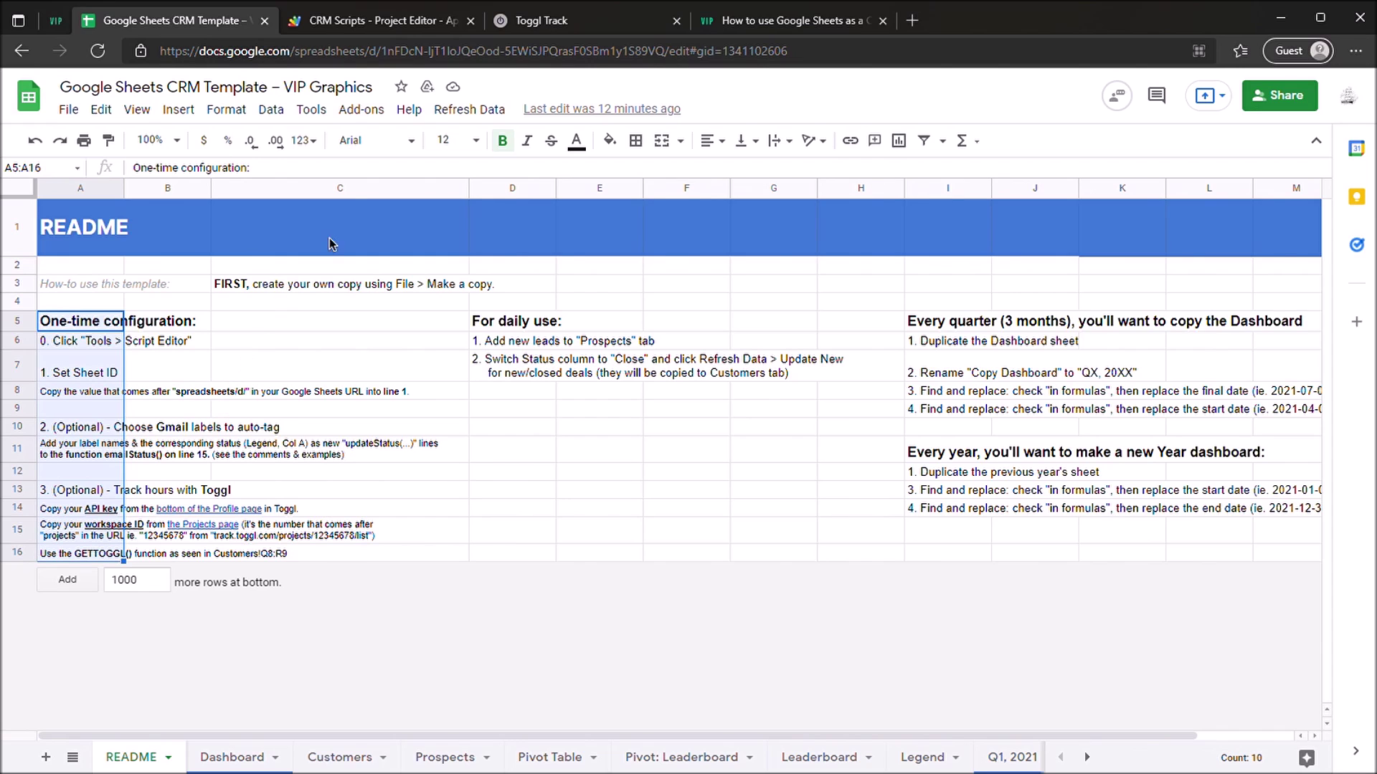
click(230, 411)
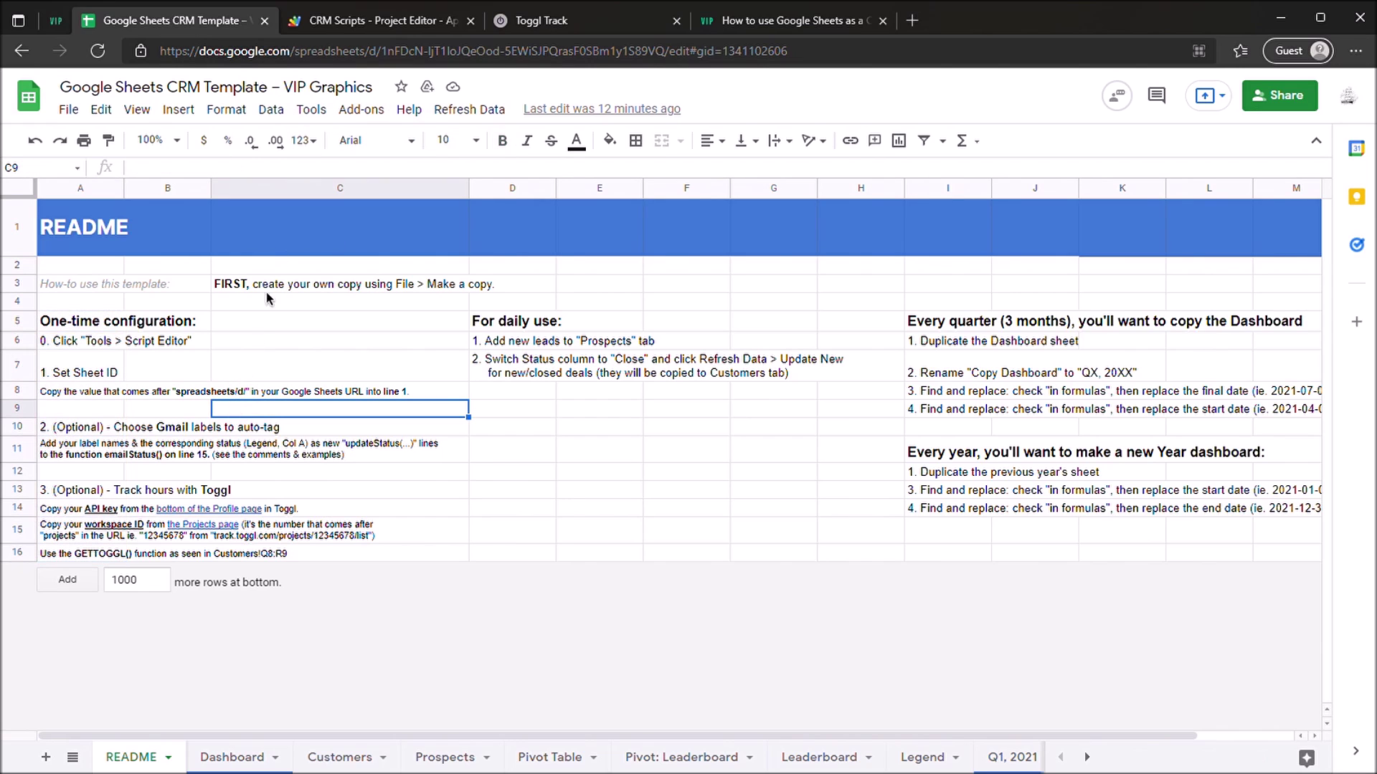
click(311, 109)
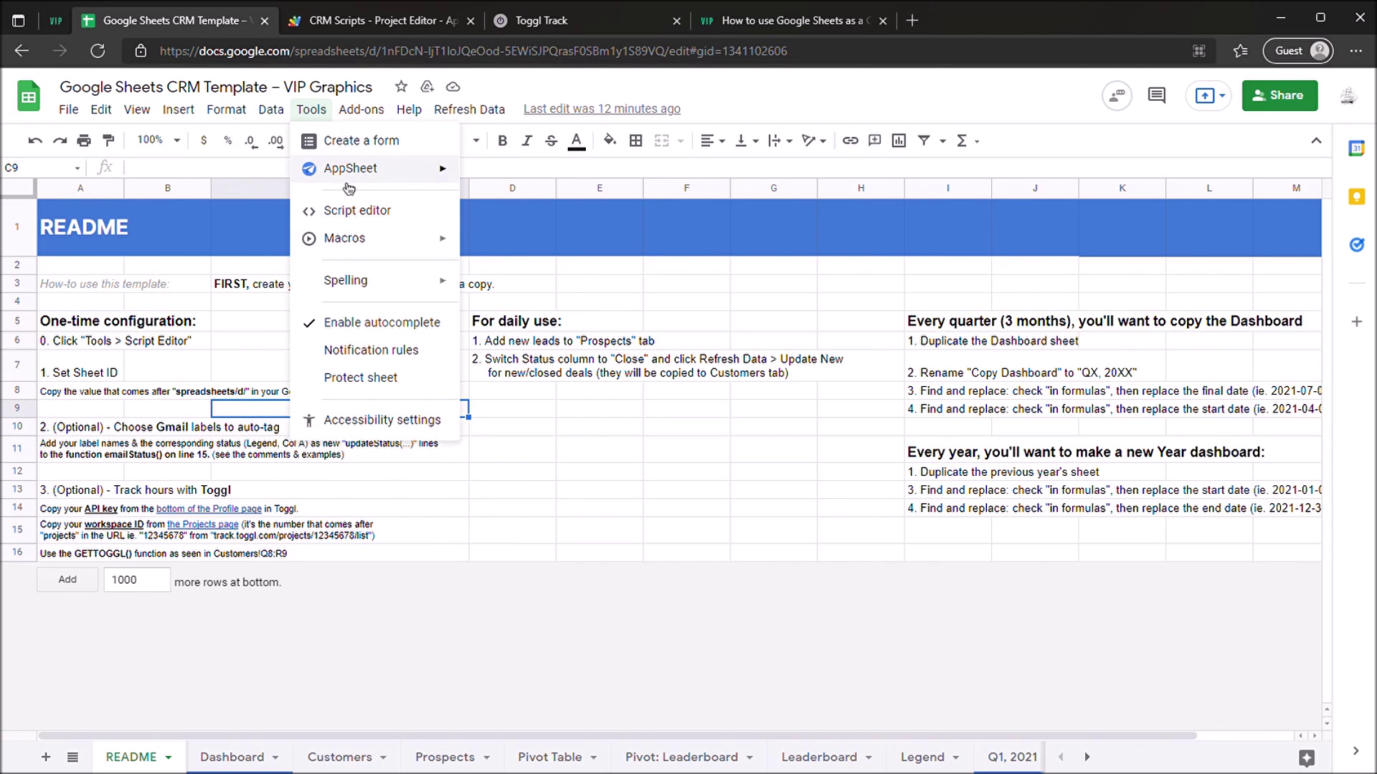
click(364, 21)
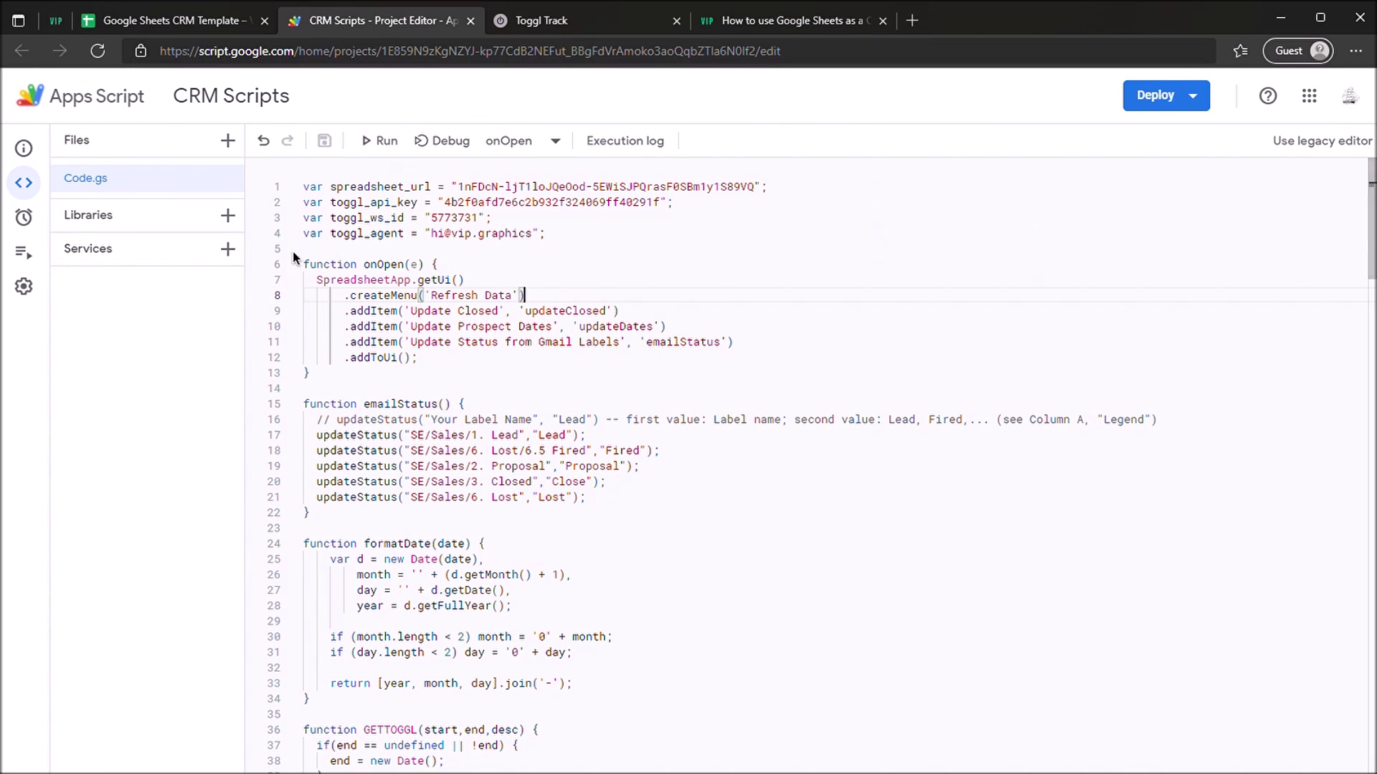
click(202, 25)
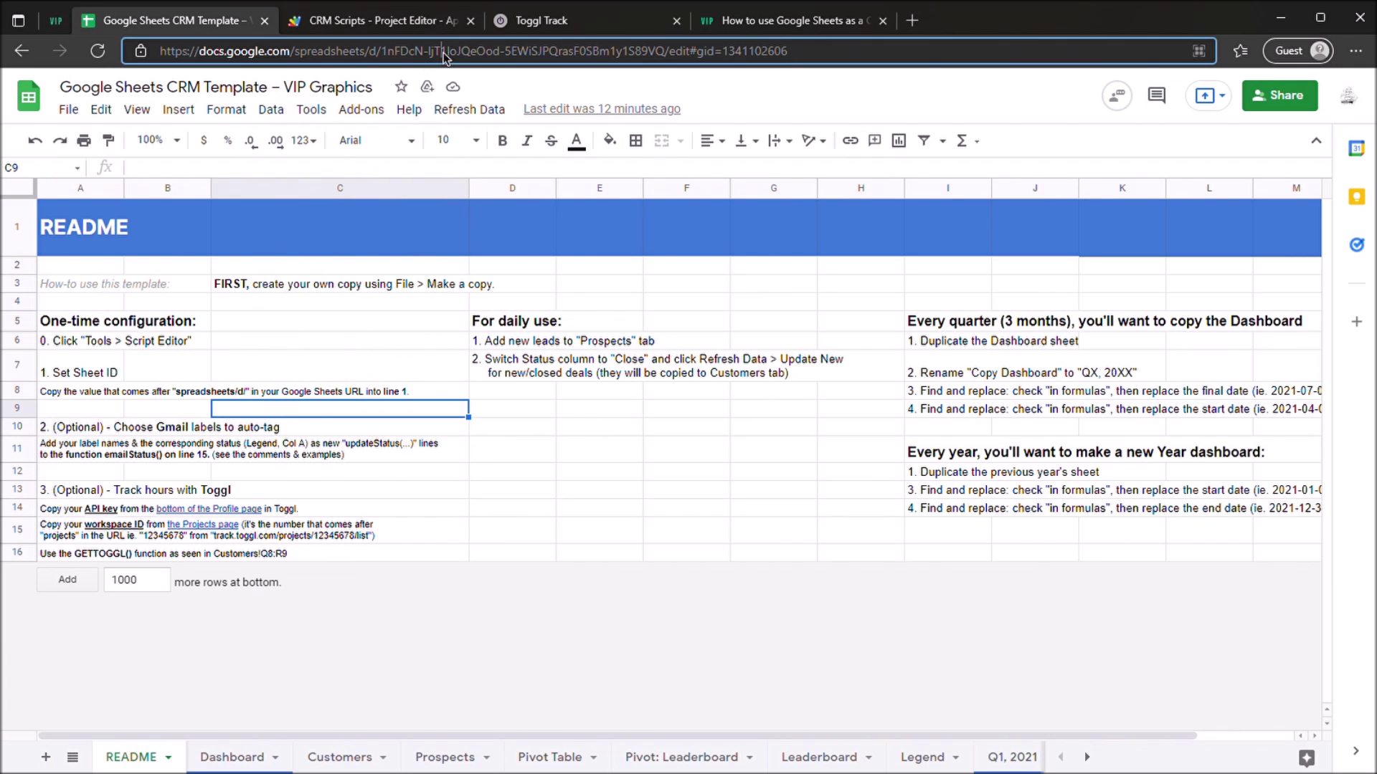
double_click(443, 52)
drag(390, 66, 788, 52)
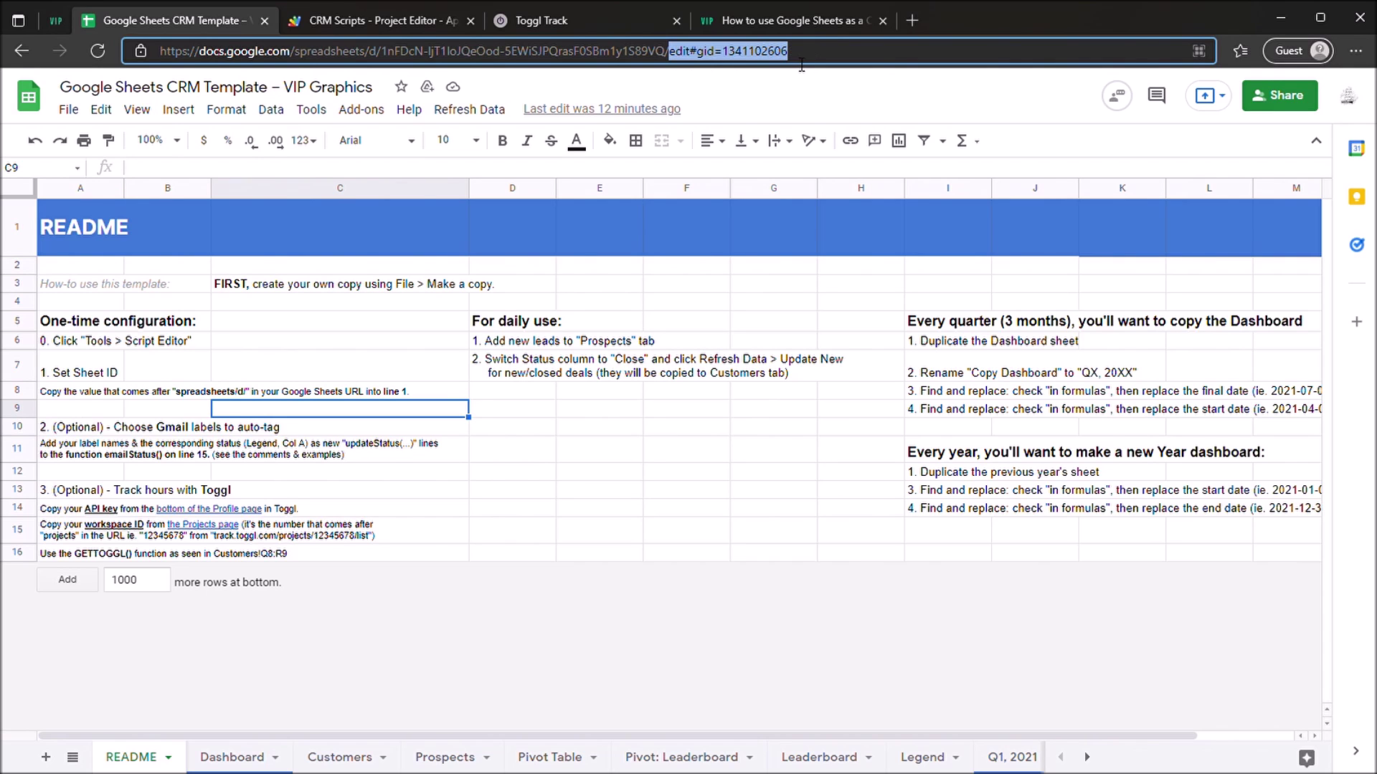
click(380, 21)
mouse_move(755, 187)
mouse_down()
mouse_move(511, 187)
mouse_move(760, 187)
mouse_up()
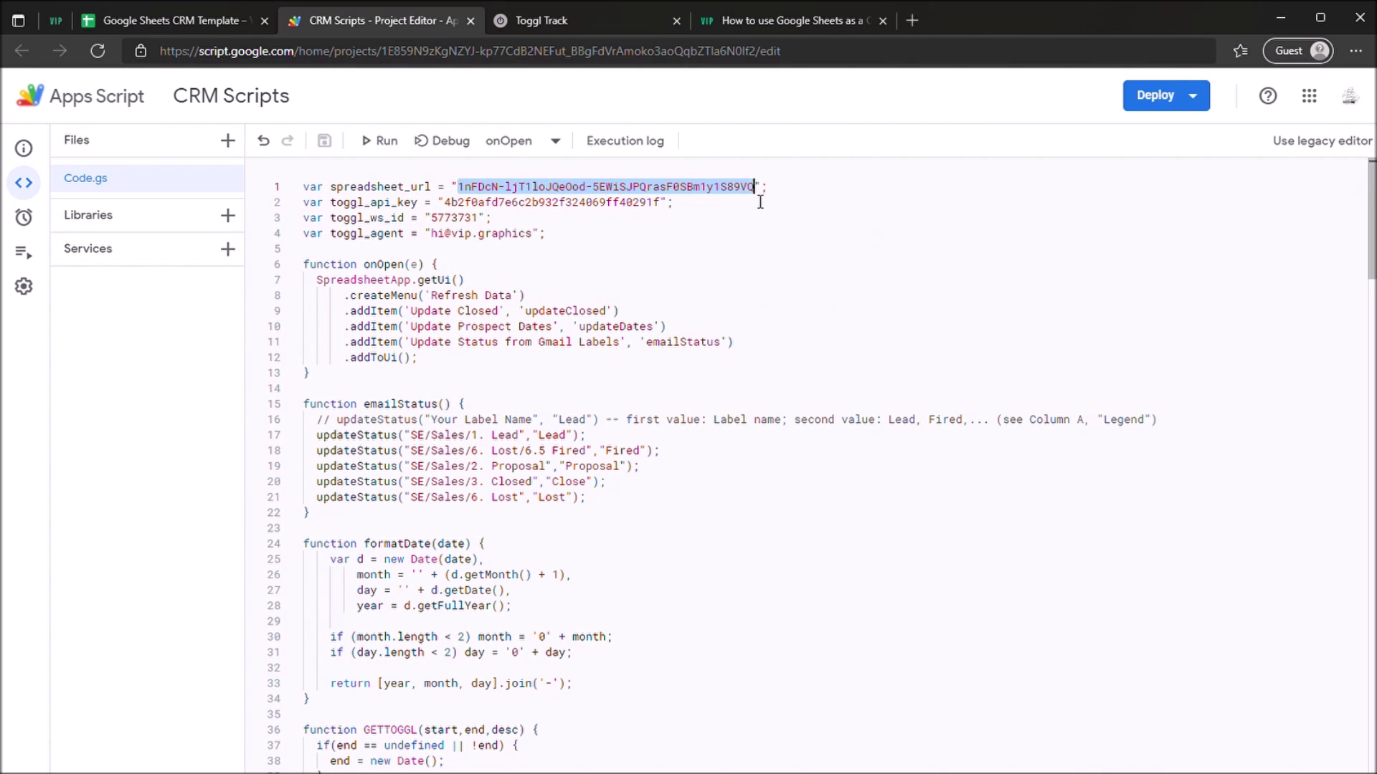
click(459, 233)
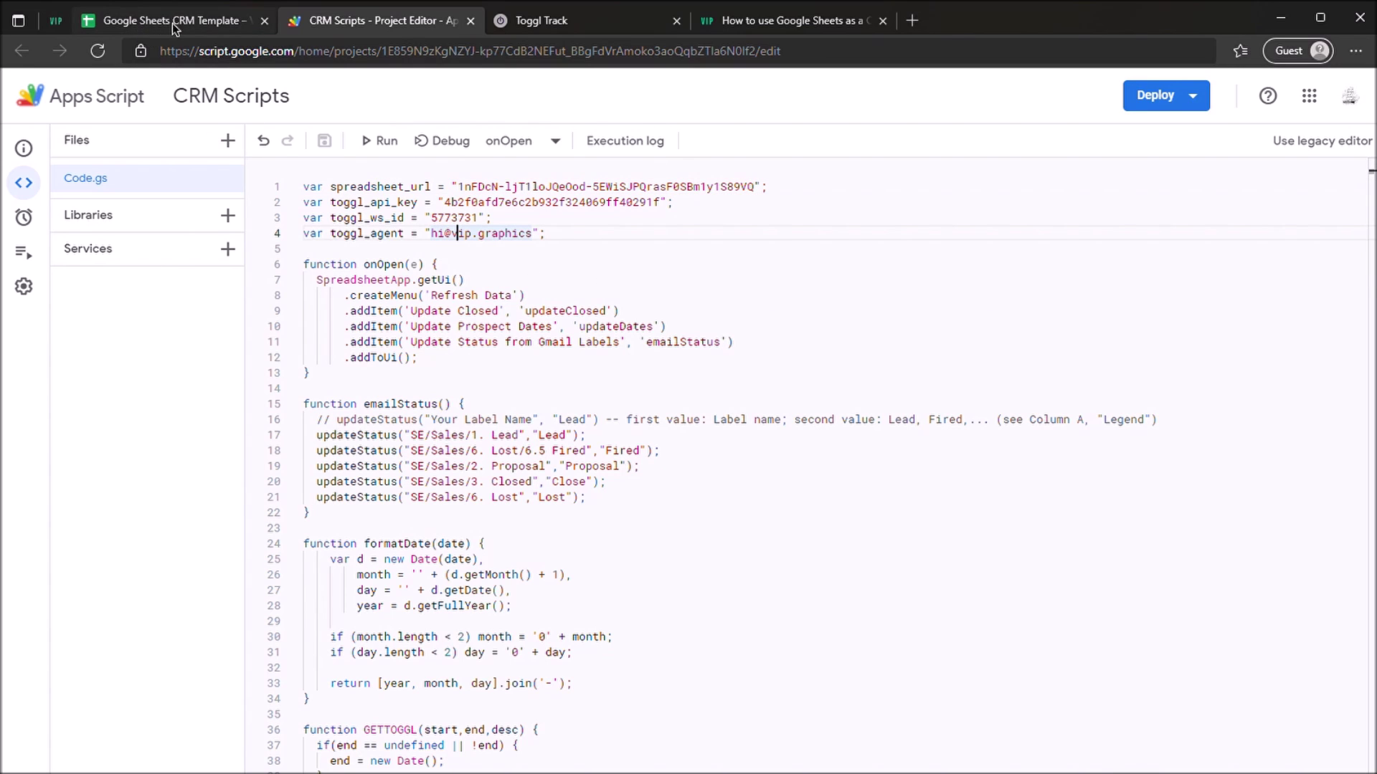
click(224, 31)
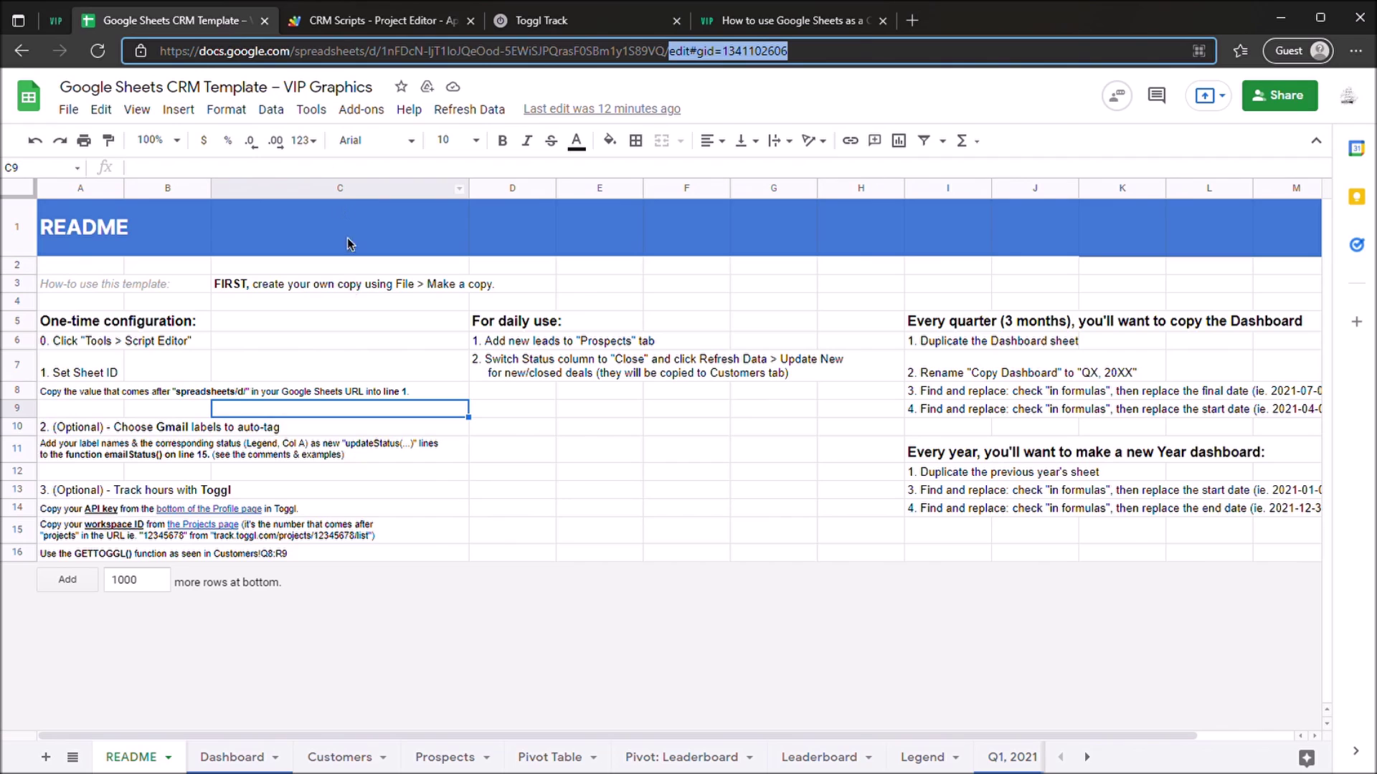
click(104, 433)
drag(88, 458, 124, 434)
click(205, 449)
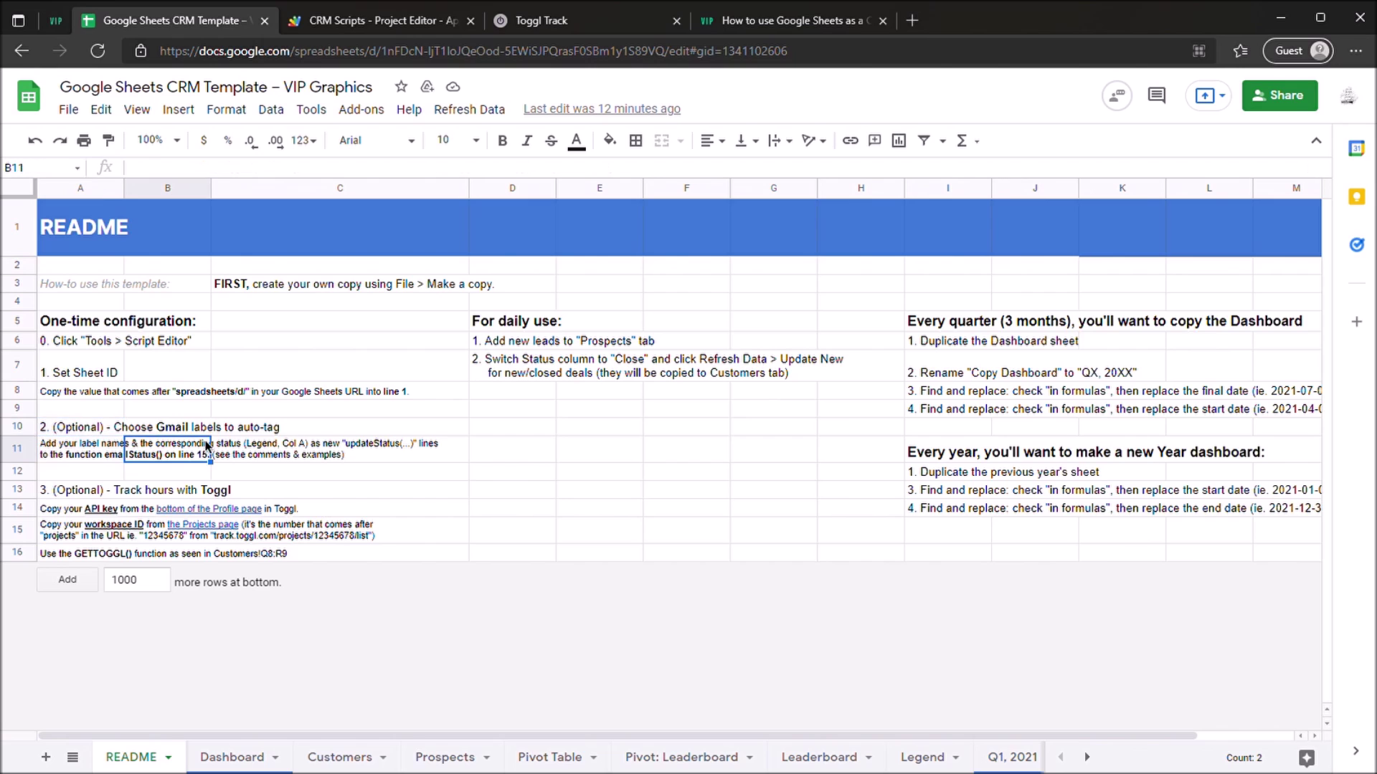
Step: In emailStatus, change line 17's label to Prospect and line 18's label to Fired
click(394, 23)
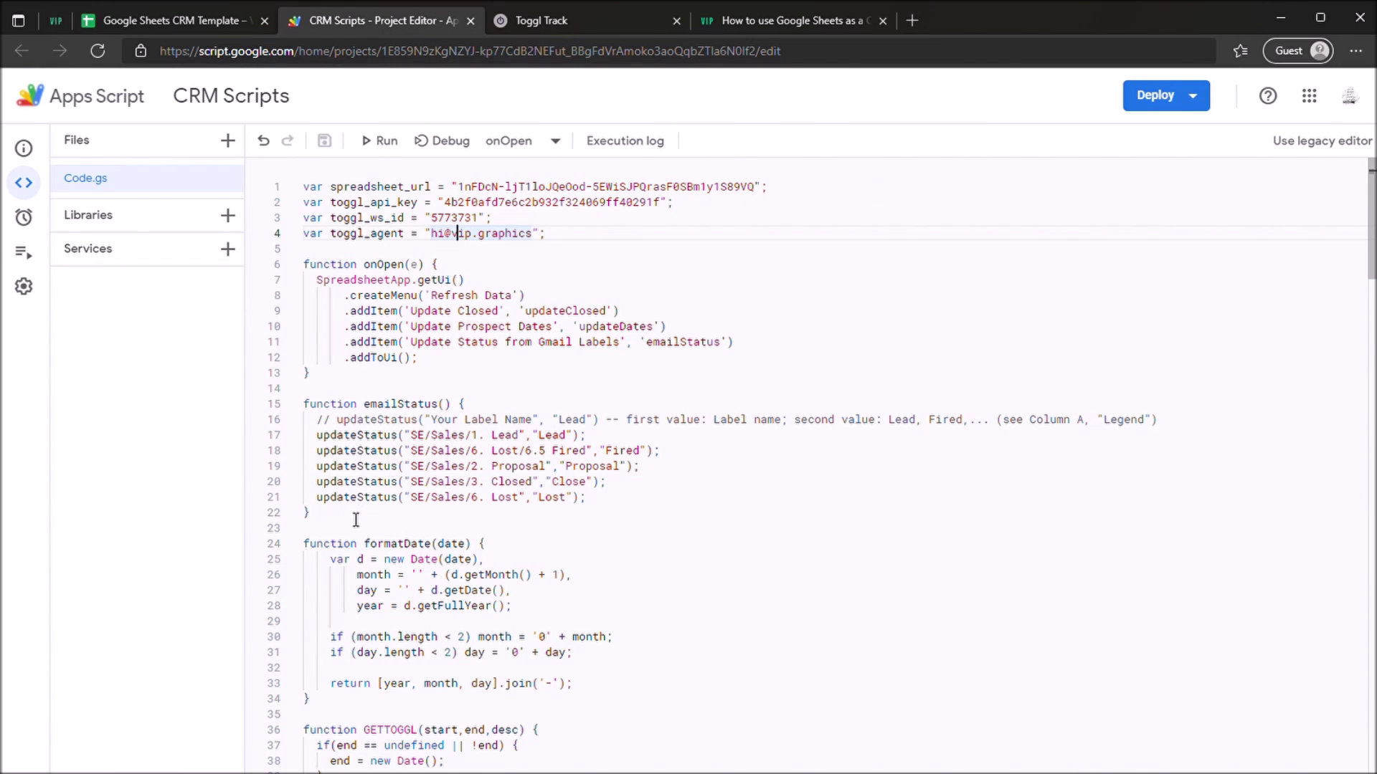
drag(356, 519, 302, 404)
click(527, 466)
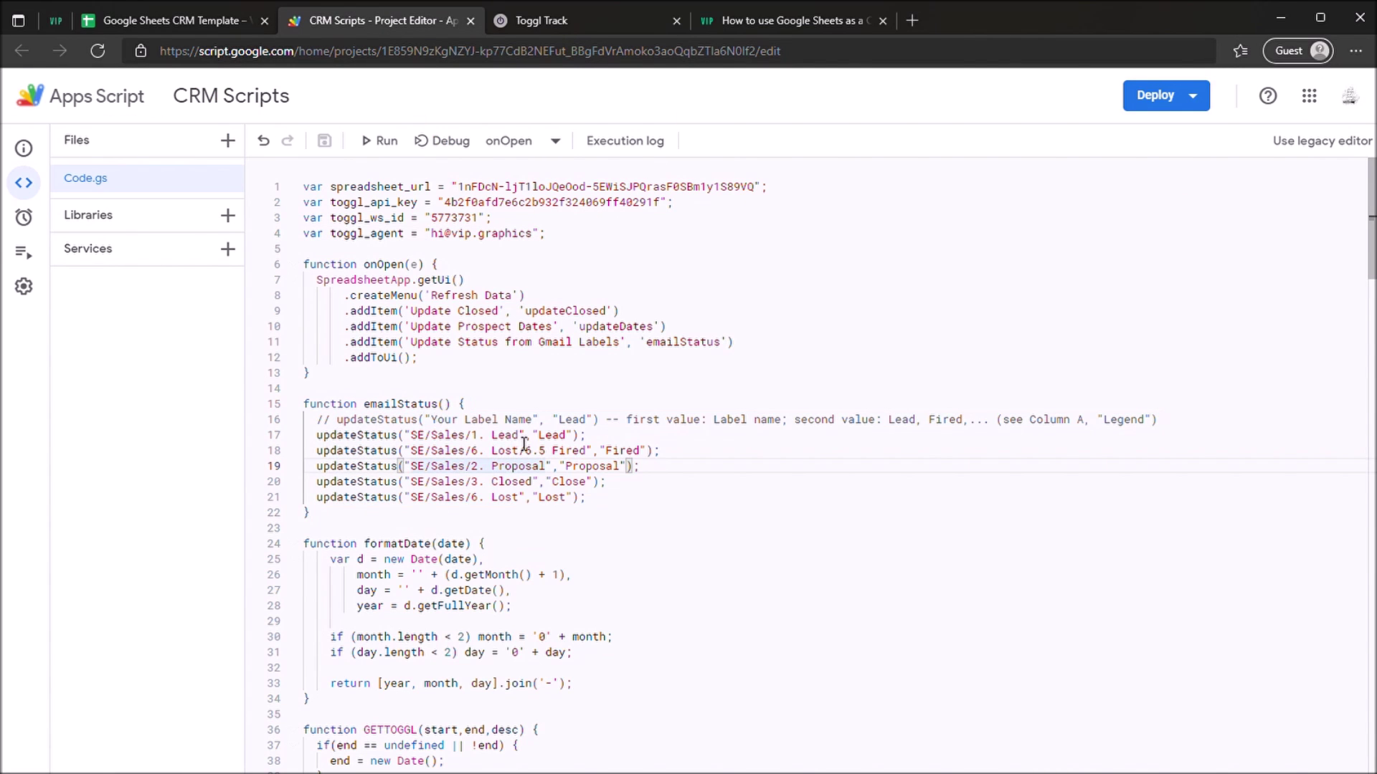
drag(519, 435, 420, 440)
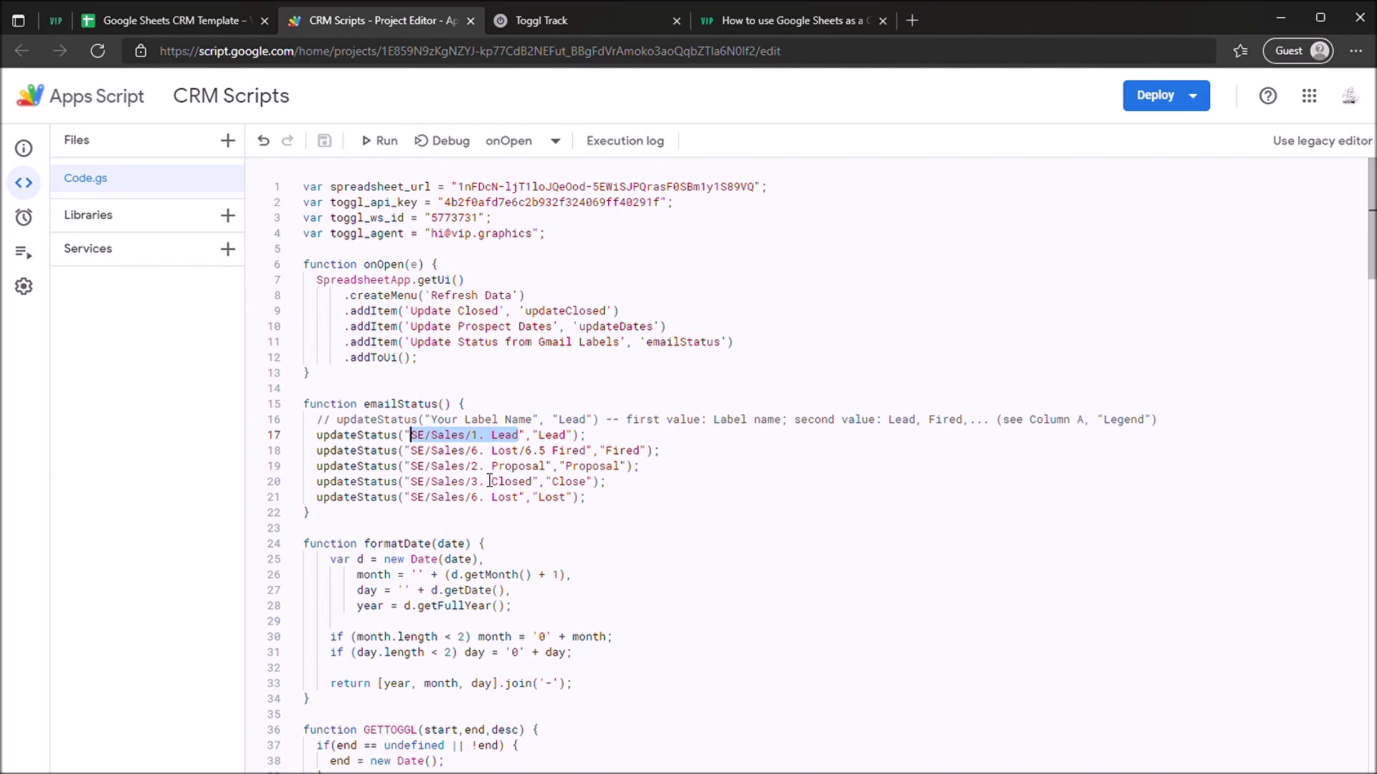
text(Prospect)
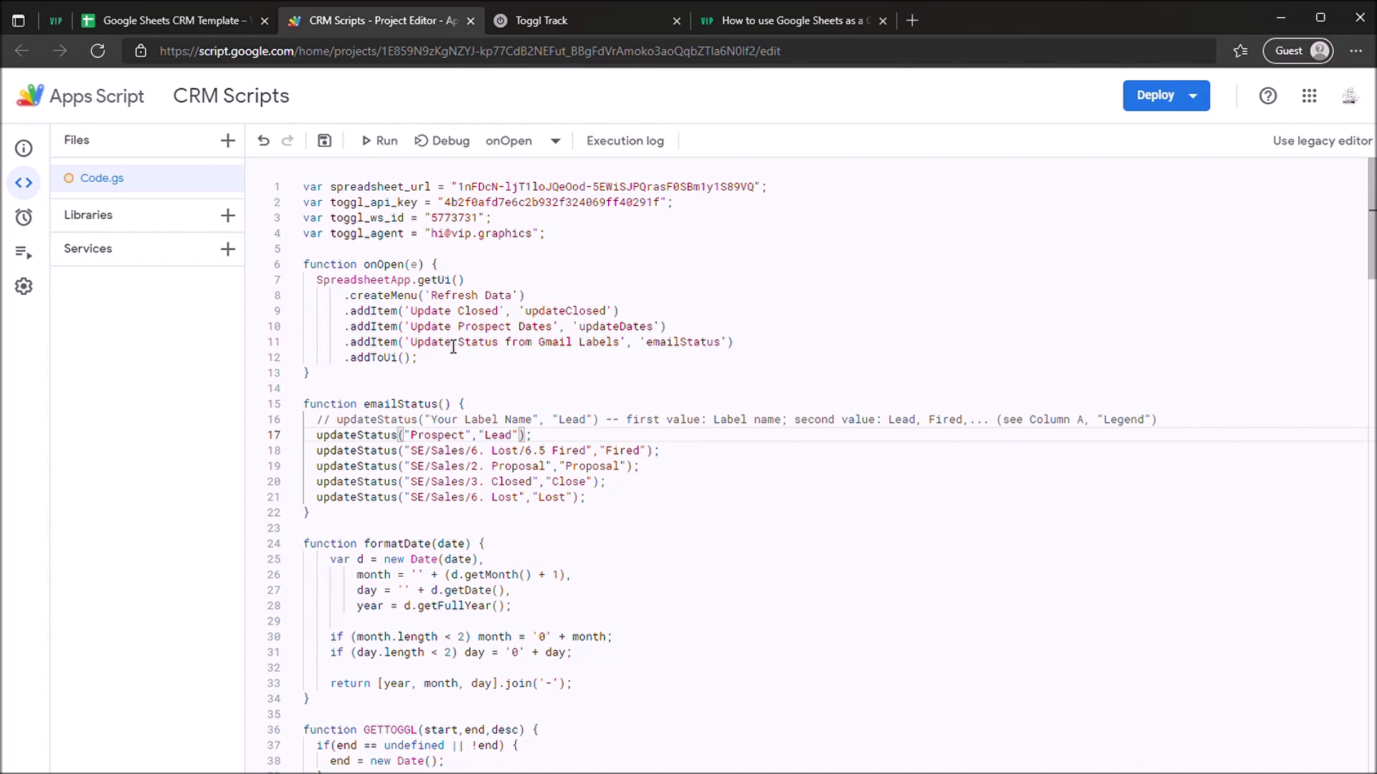
double_click(497, 436)
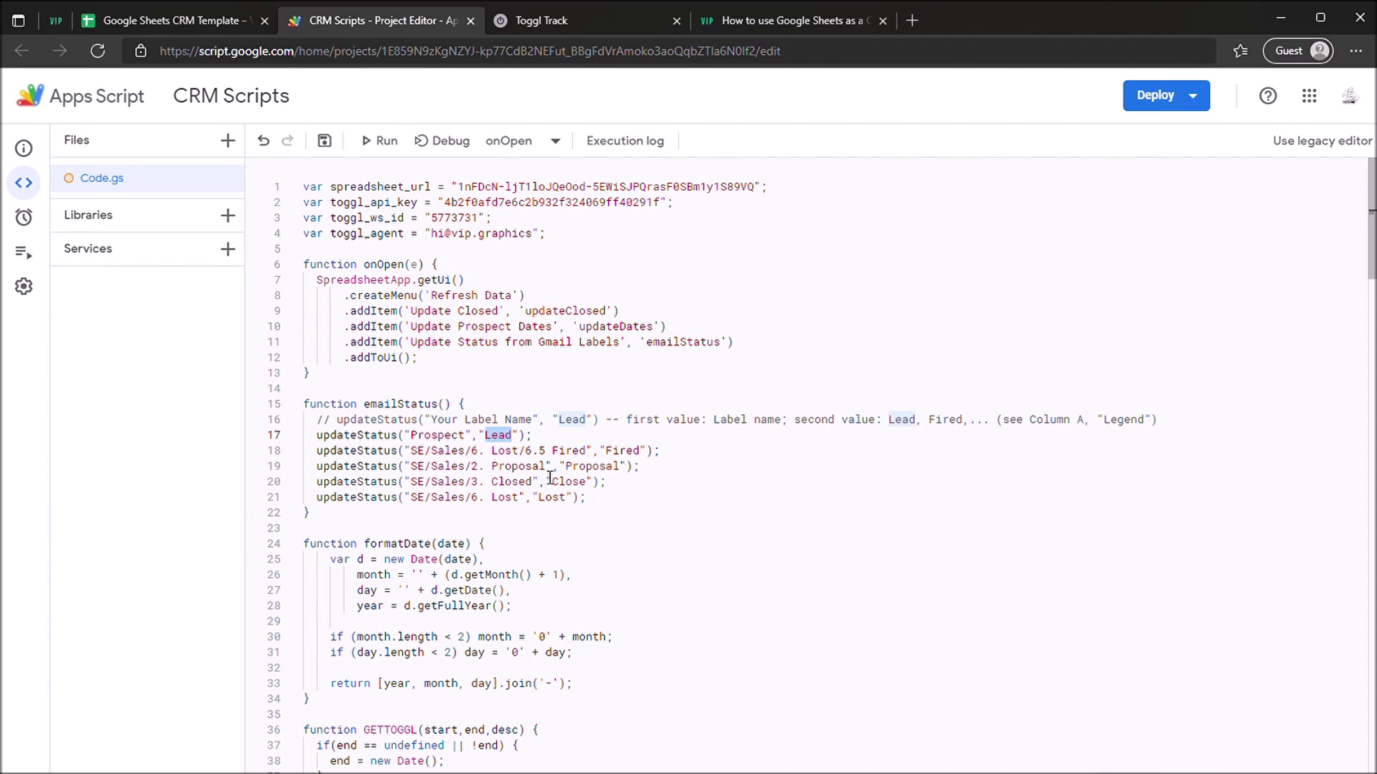
drag(590, 451, 411, 451)
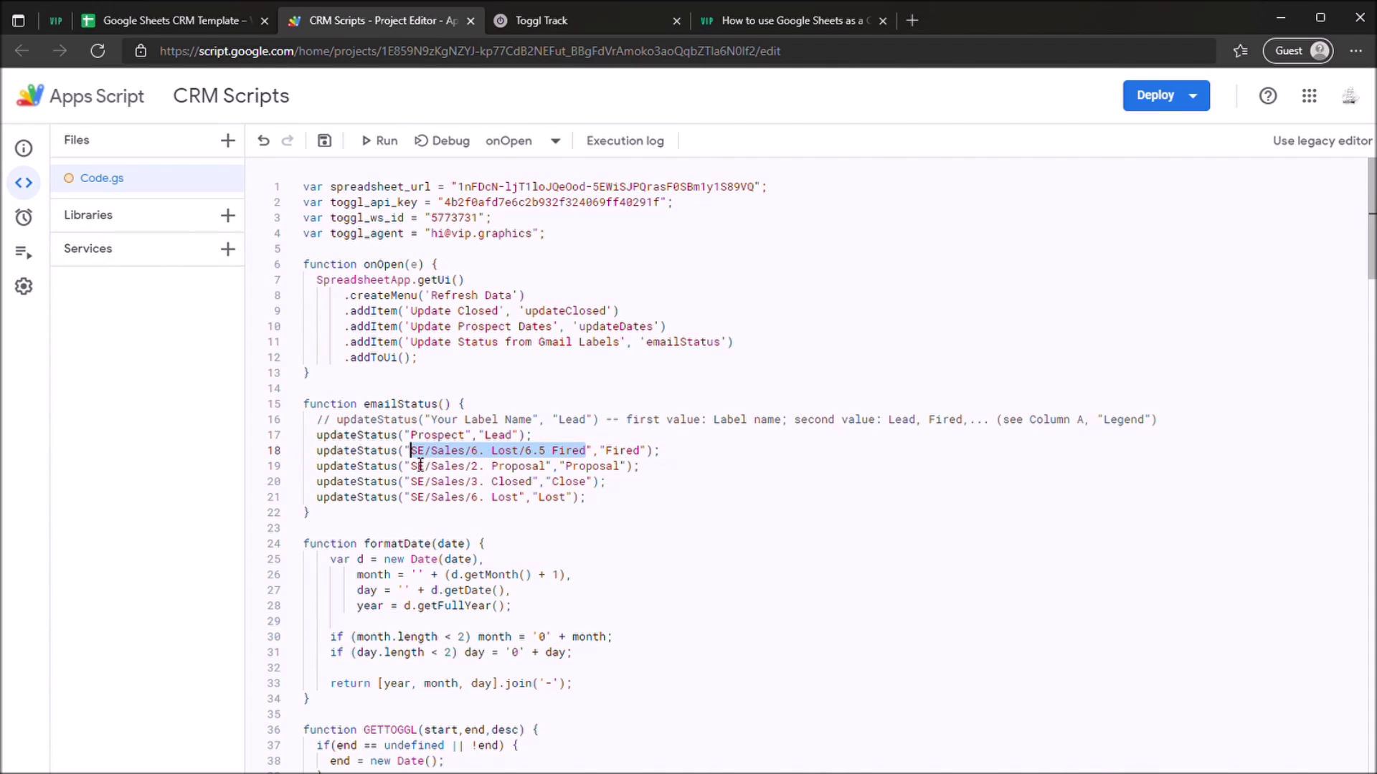
text(Fired)
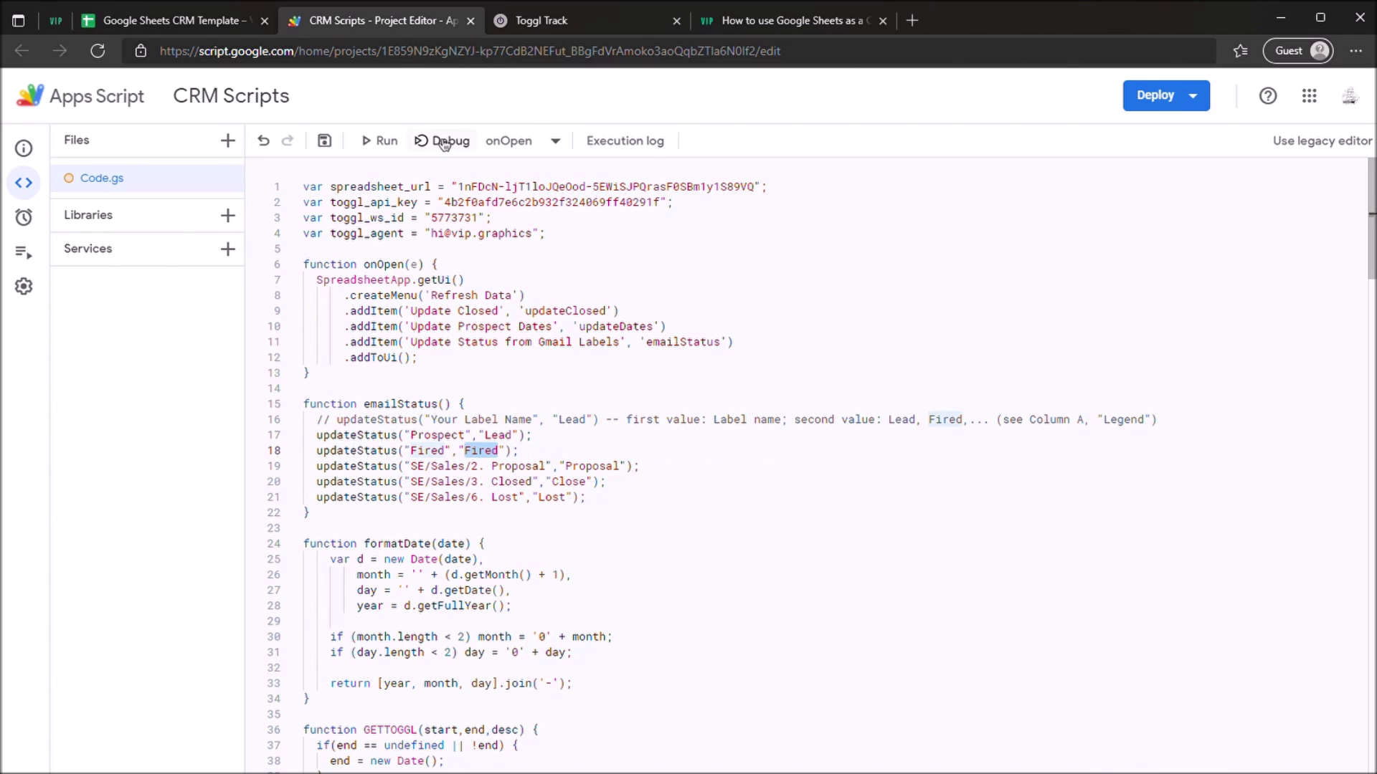
Step: Duplicate the Fired line and change the copy to updateStatus("Closed","Close")
click(543, 436)
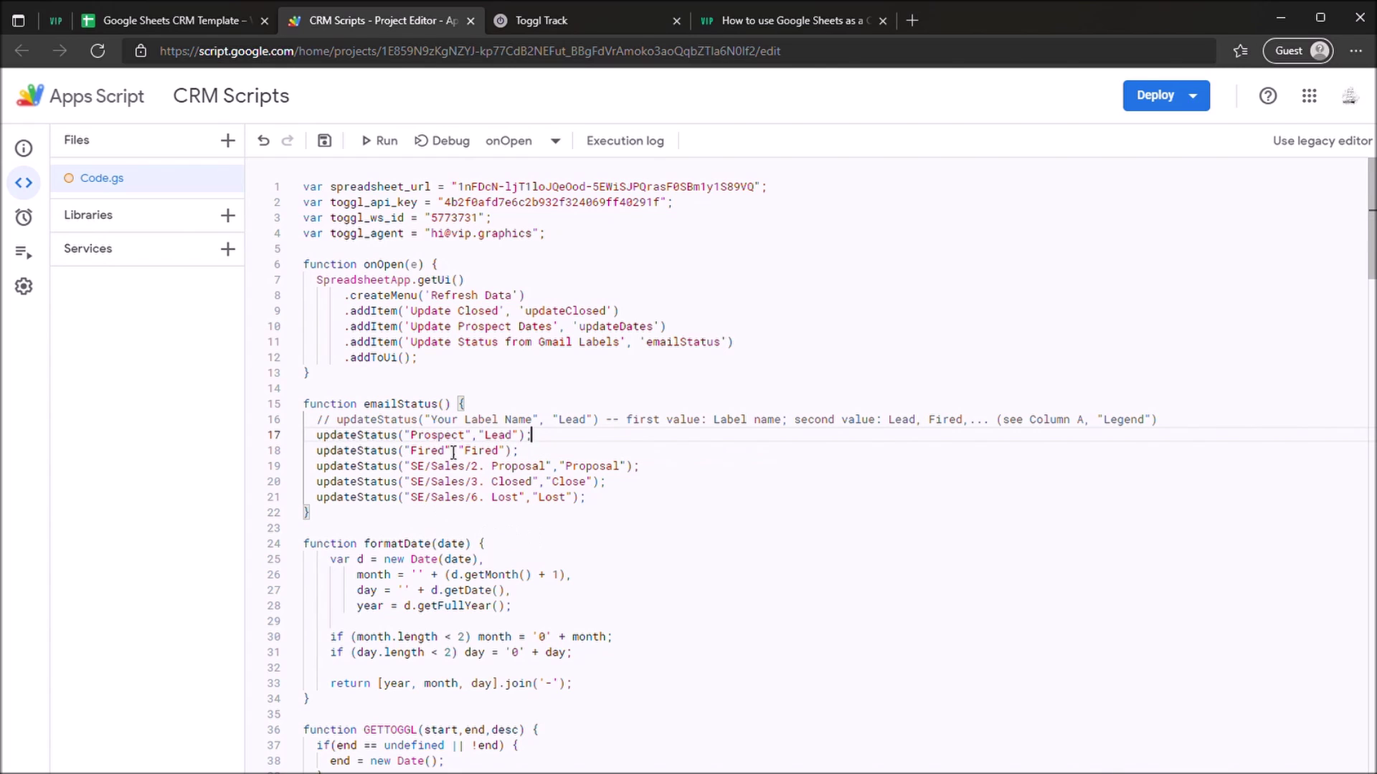
click(540, 465)
text(updateStatus("Fired","Fired");)
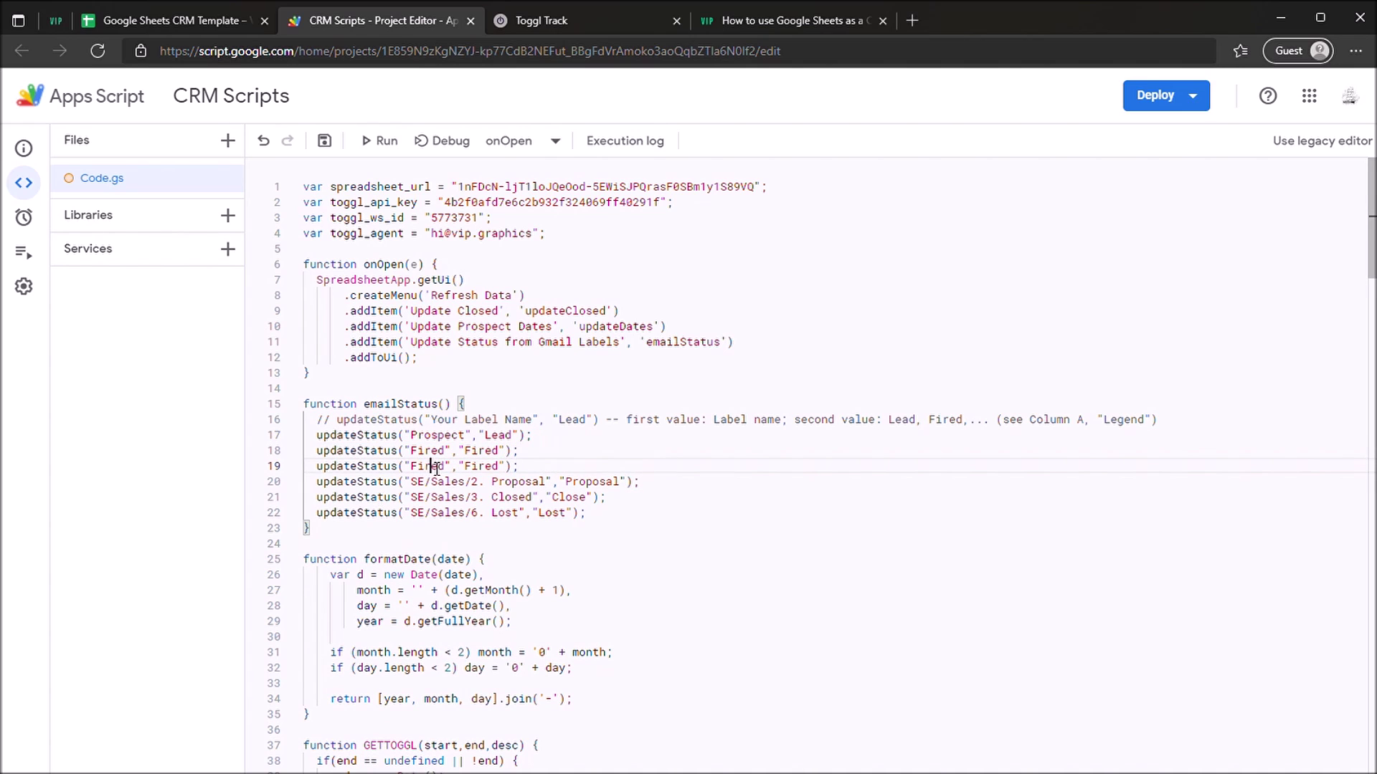
double_click(428, 466)
text(Closed)
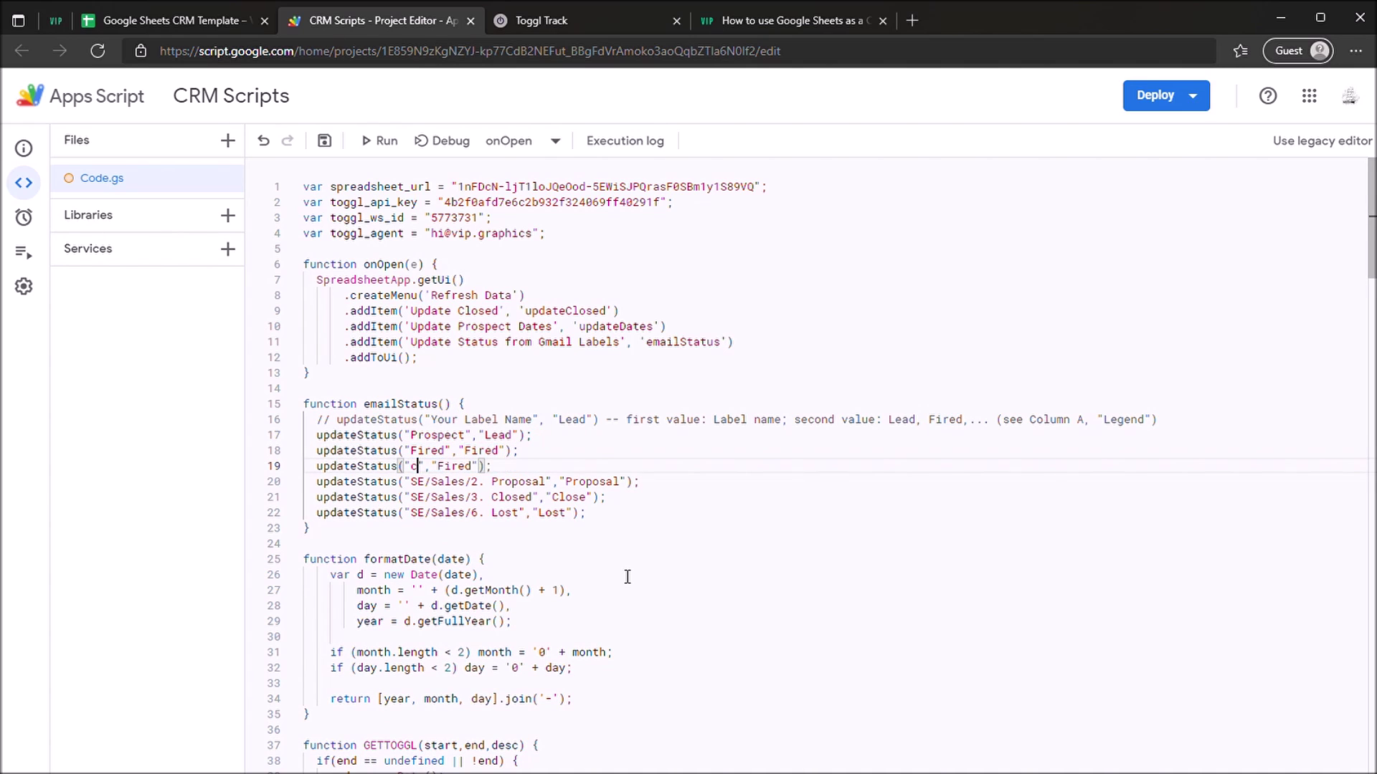
key(Right)
key(Right)
key(Right)
key(ctrl+Right)
key(ctrl+shift+Left)
text(Closed)
key(BackSpace)
click(625, 495)
click(556, 468)
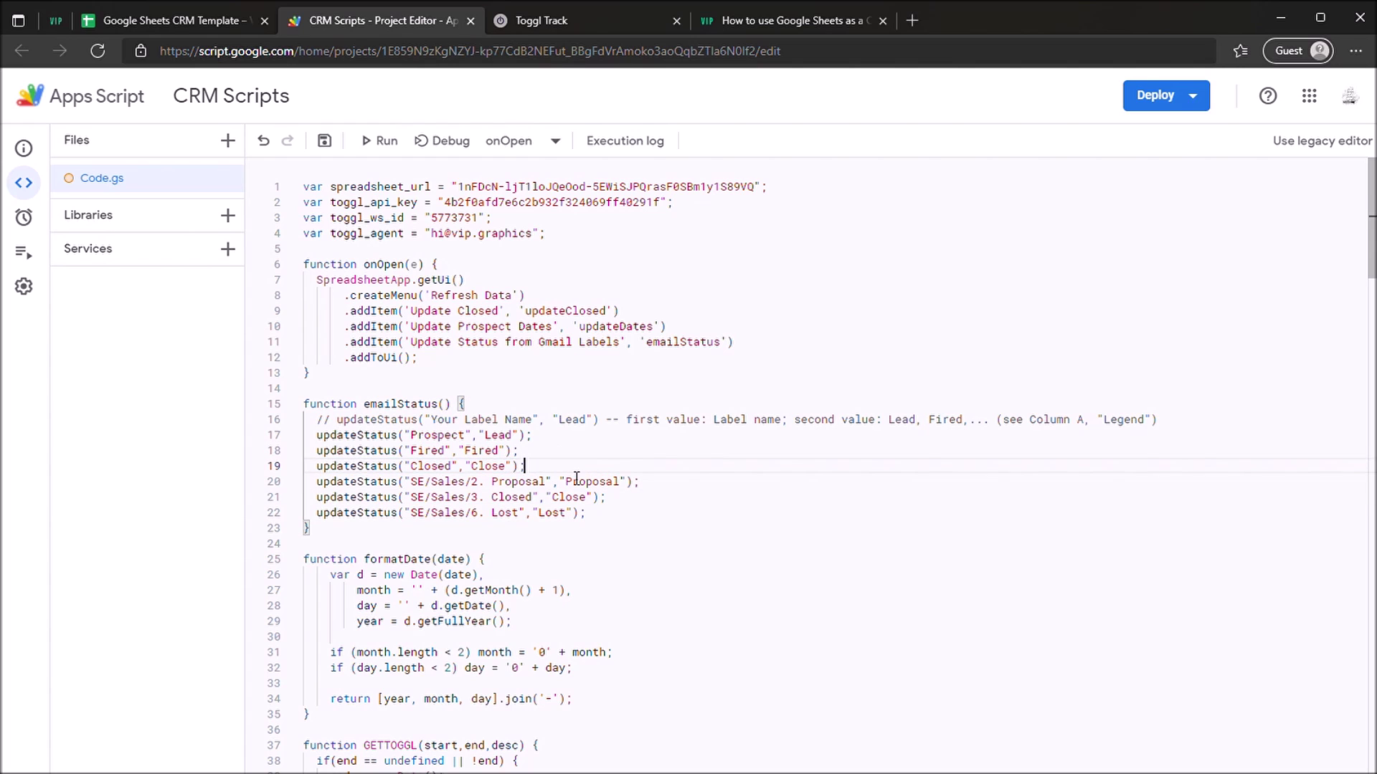
click(206, 27)
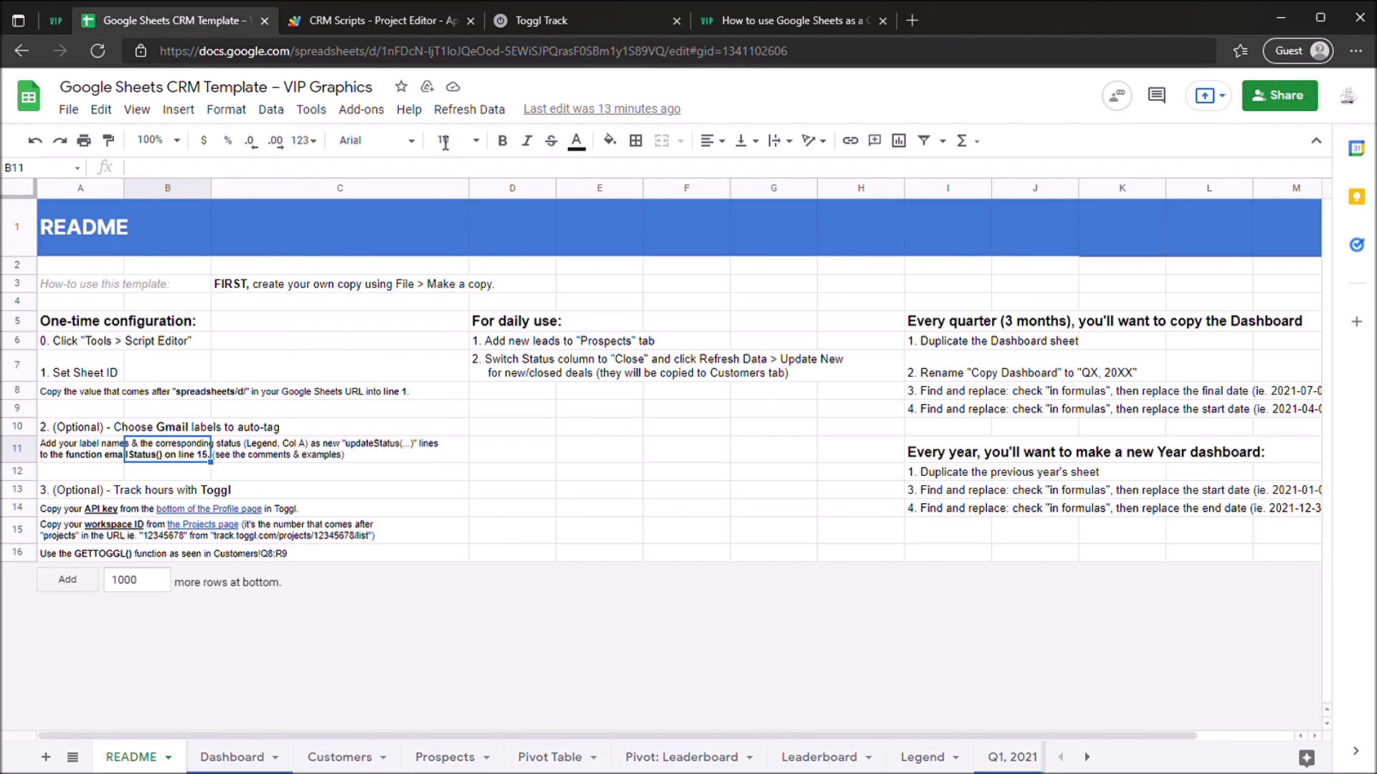
click(470, 109)
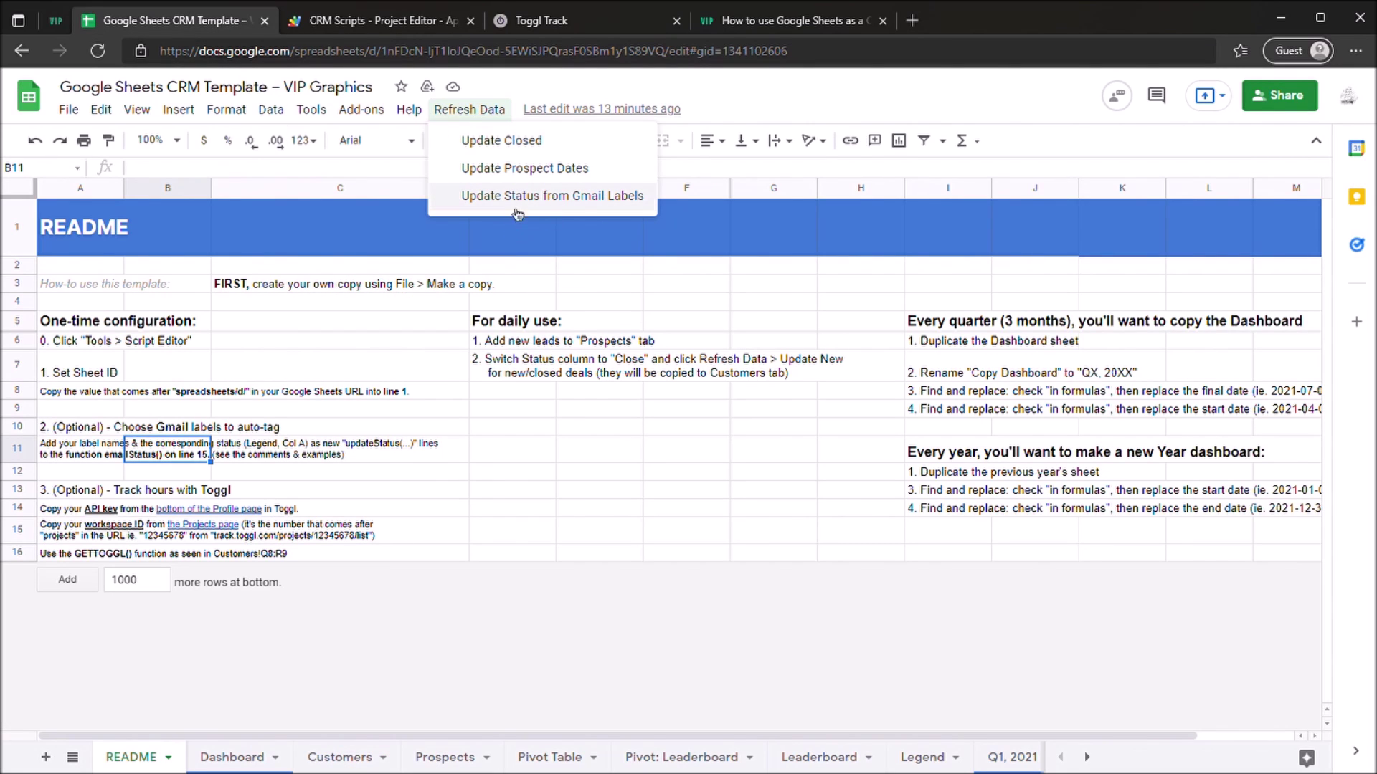
click(406, 28)
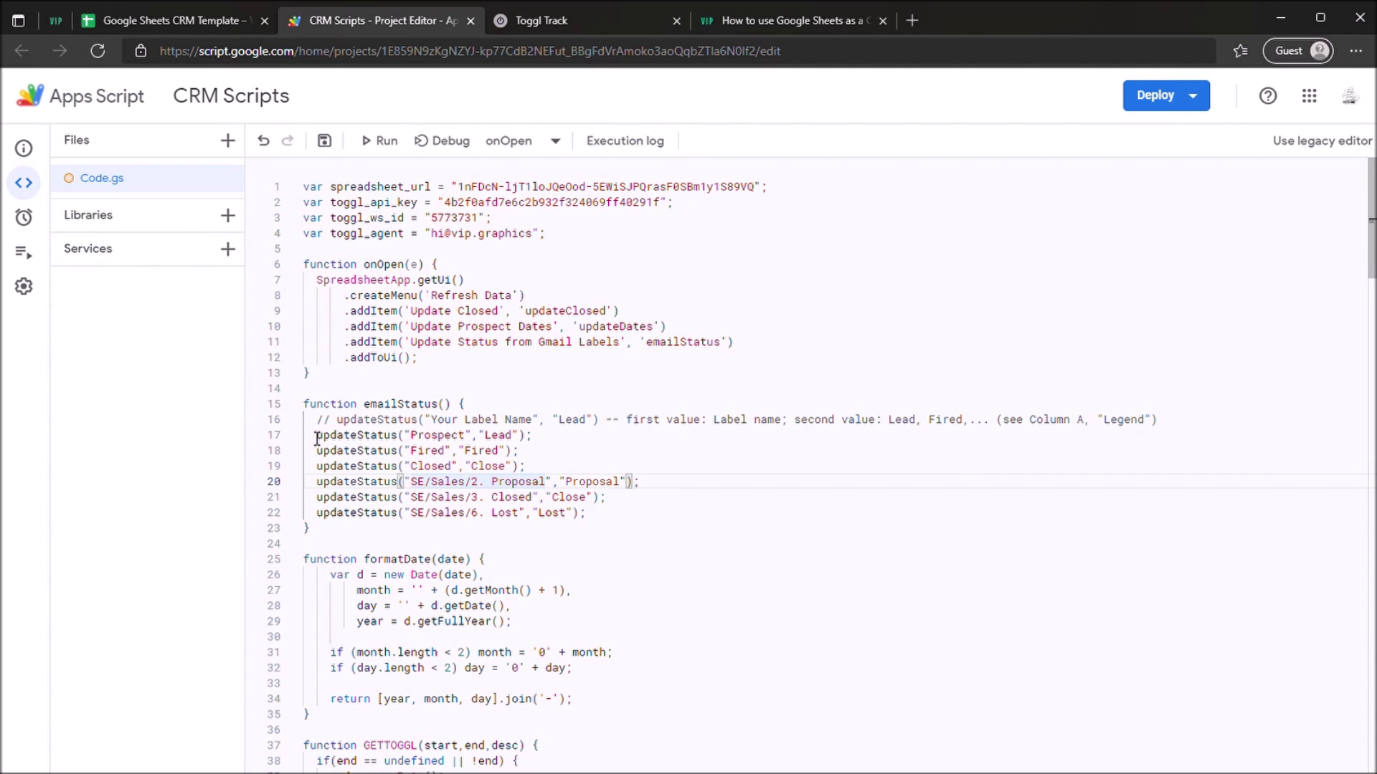
click(181, 29)
click(450, 760)
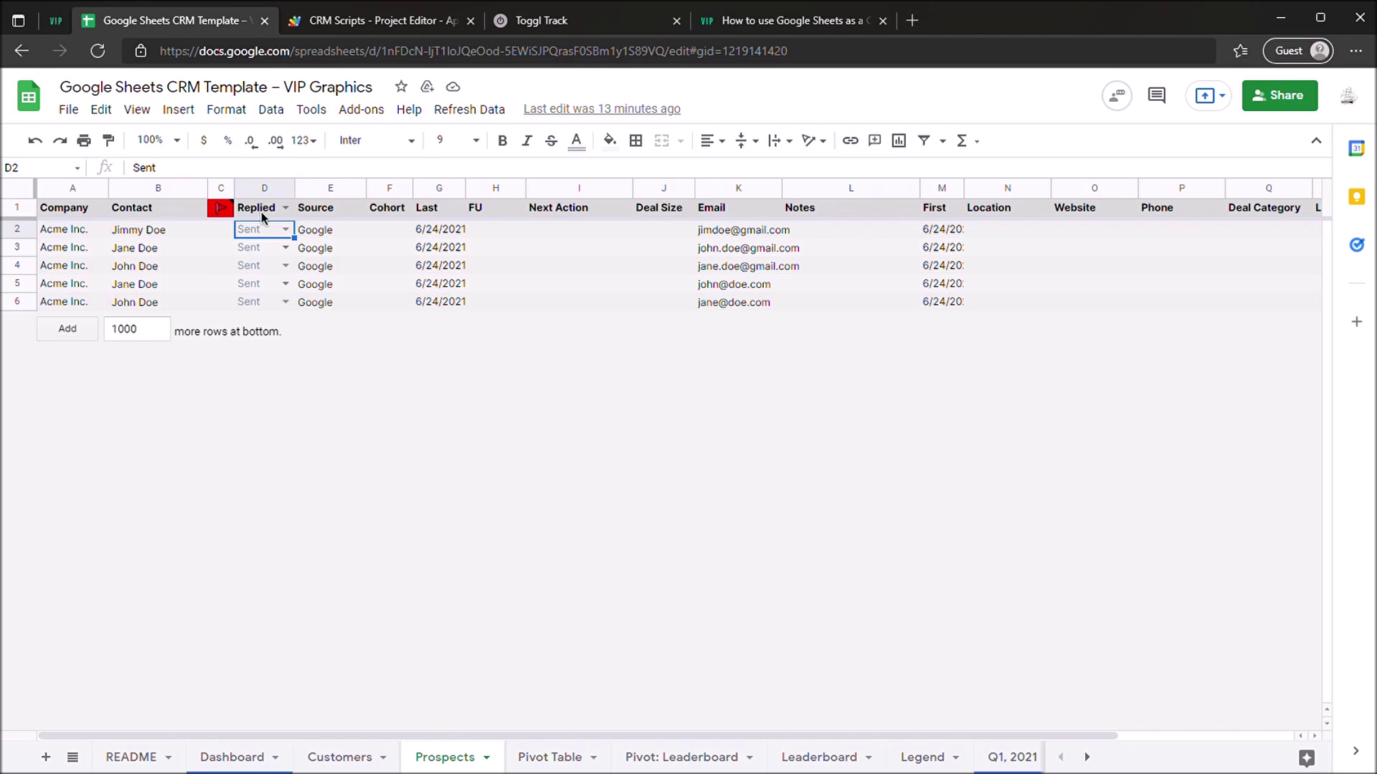
drag(261, 229, 264, 302)
click(373, 20)
click(555, 514)
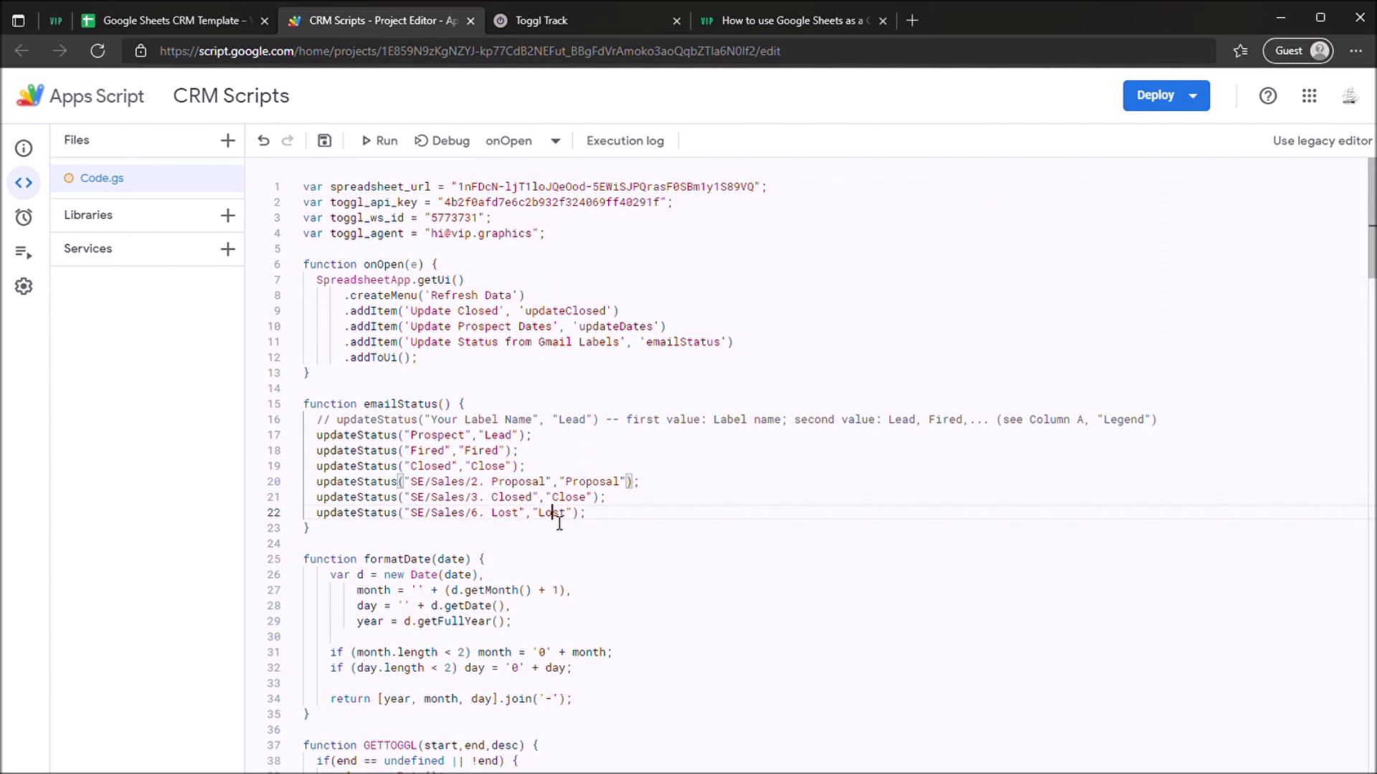
drag(618, 513, 316, 435)
click(469, 451)
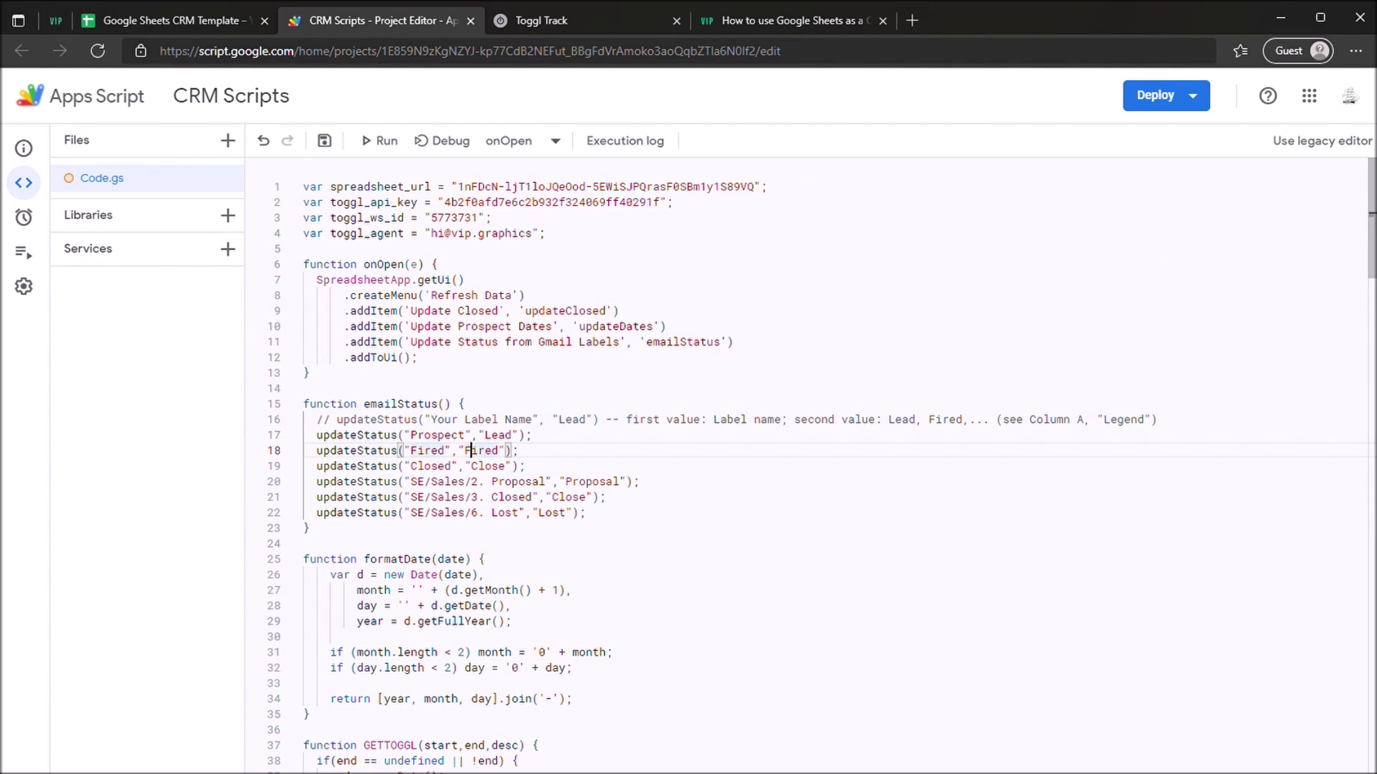
click(165, 20)
click(132, 757)
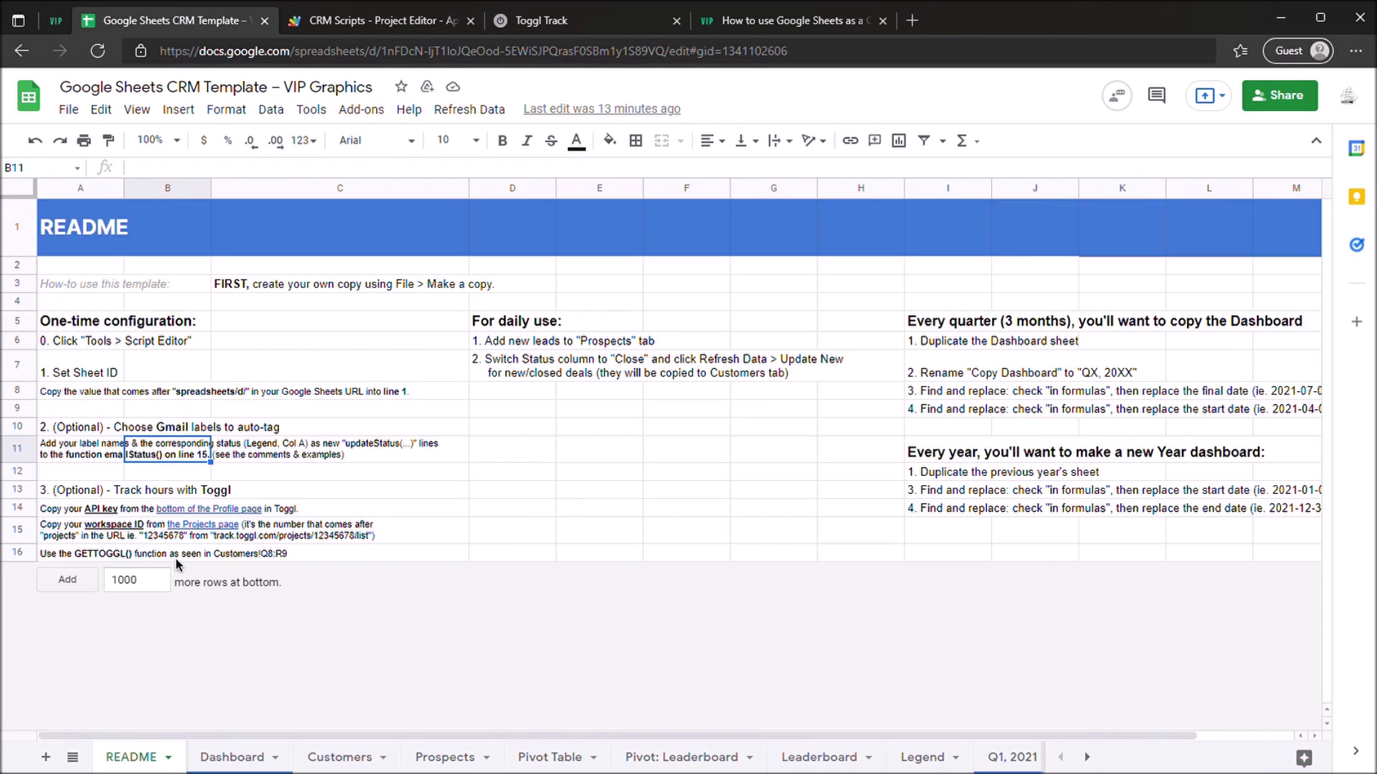
click(98, 448)
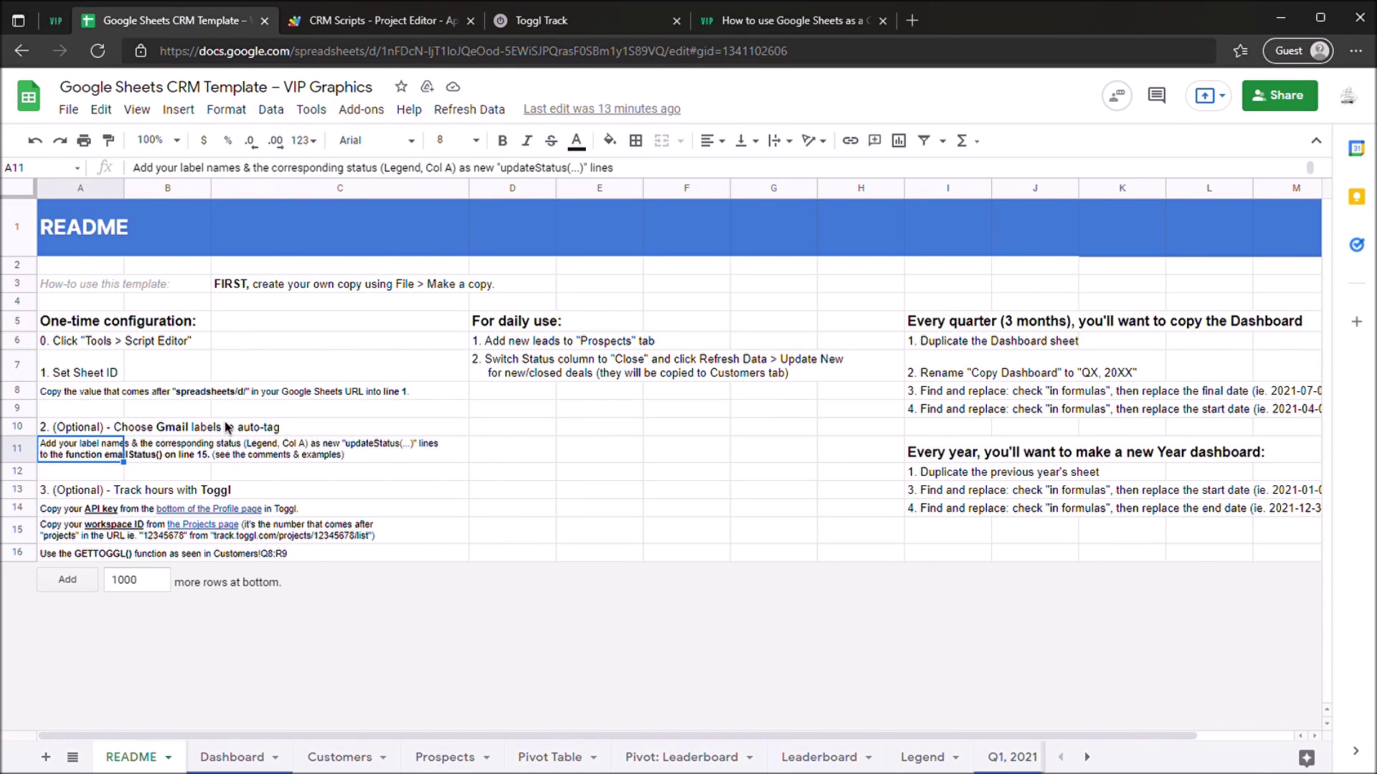
drag(99, 519, 287, 457)
Step: Follow the Profile page link in README cell A14 to reach Toggl Track
click(256, 463)
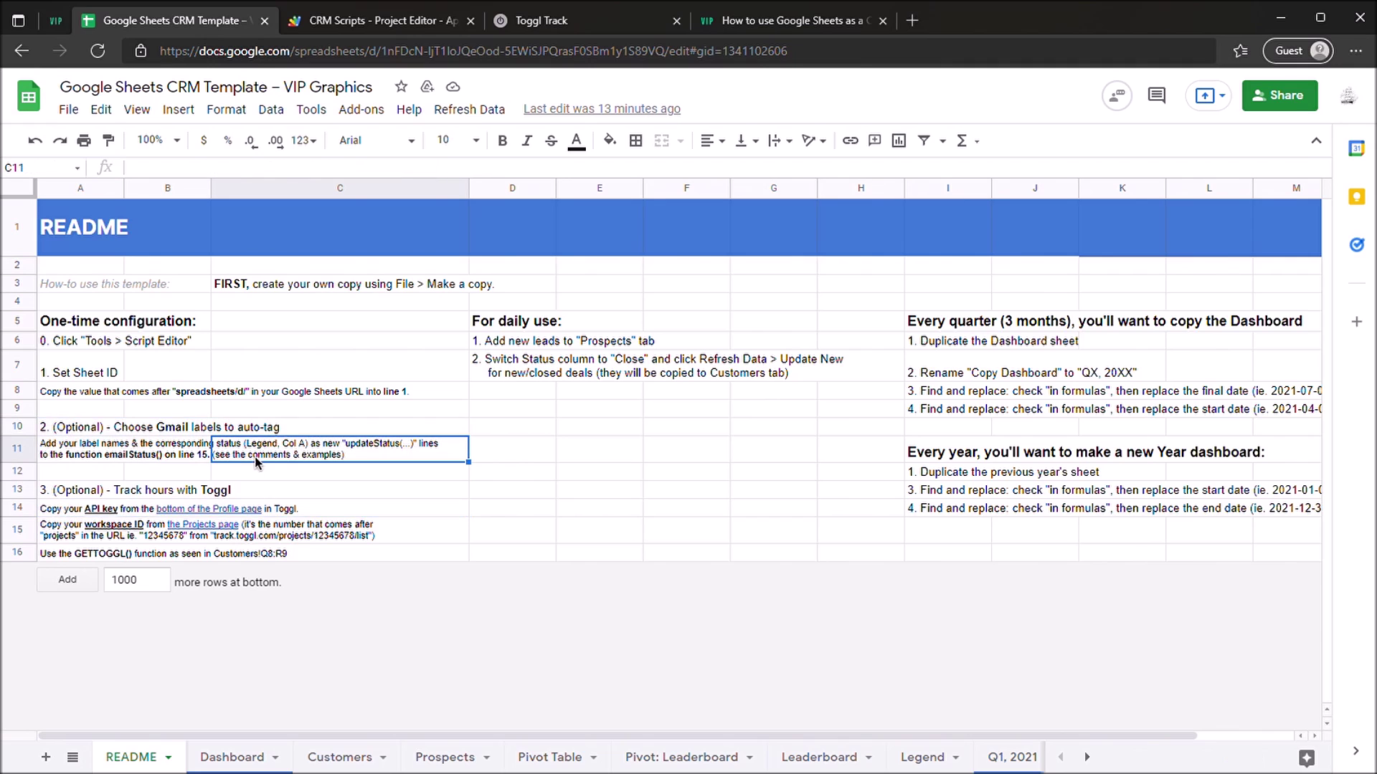
click(97, 512)
click(203, 513)
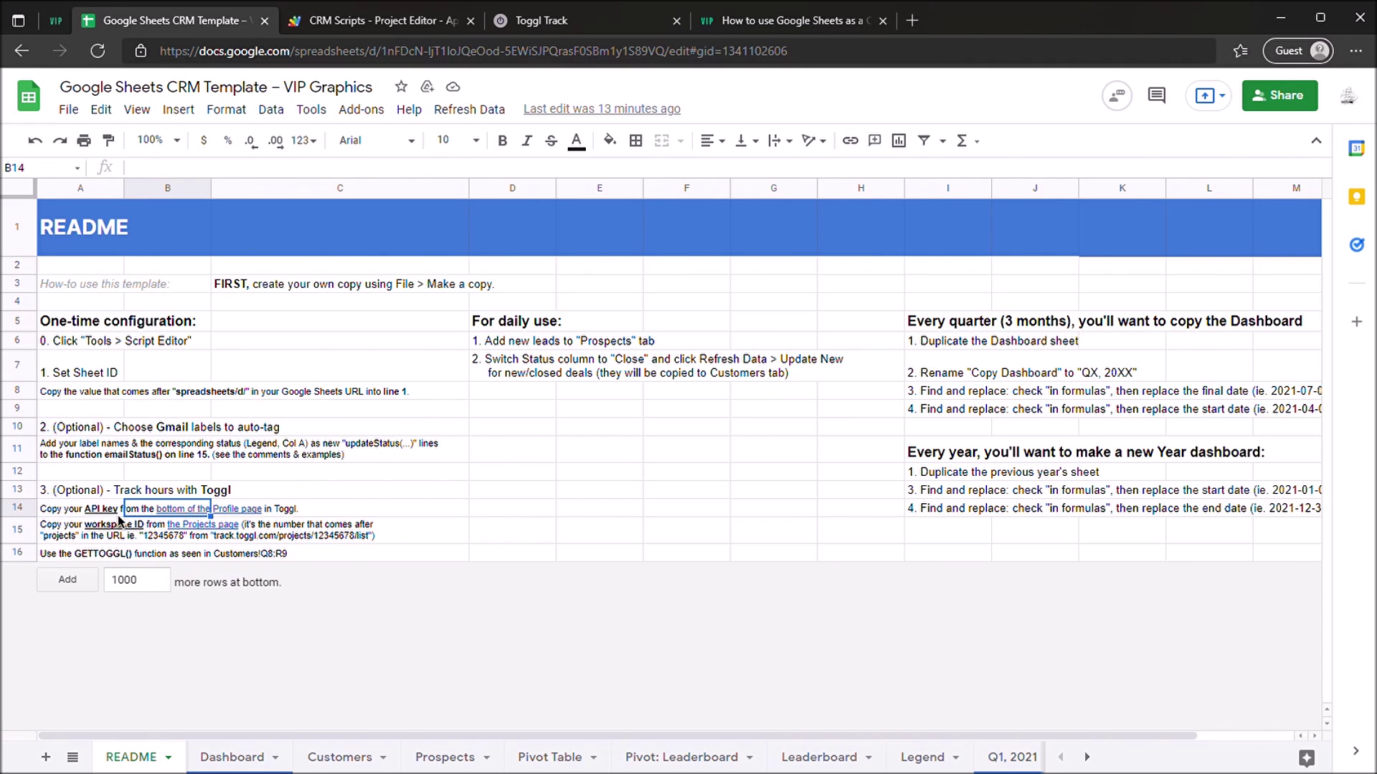
click(97, 514)
double_click(204, 508)
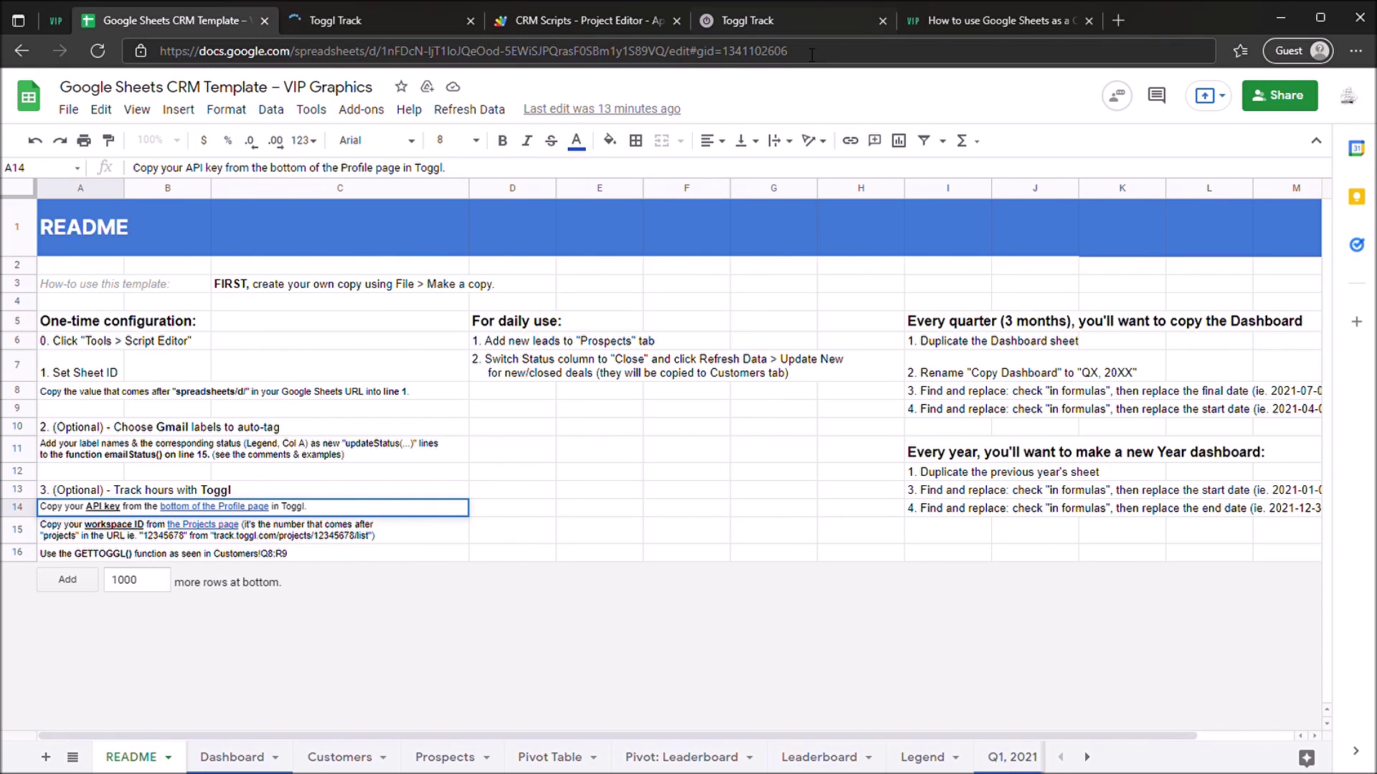
click(730, 25)
Step: Copy the workspace ID from the Toggl report URL into the script's toggl_ws_id value
click(417, 52)
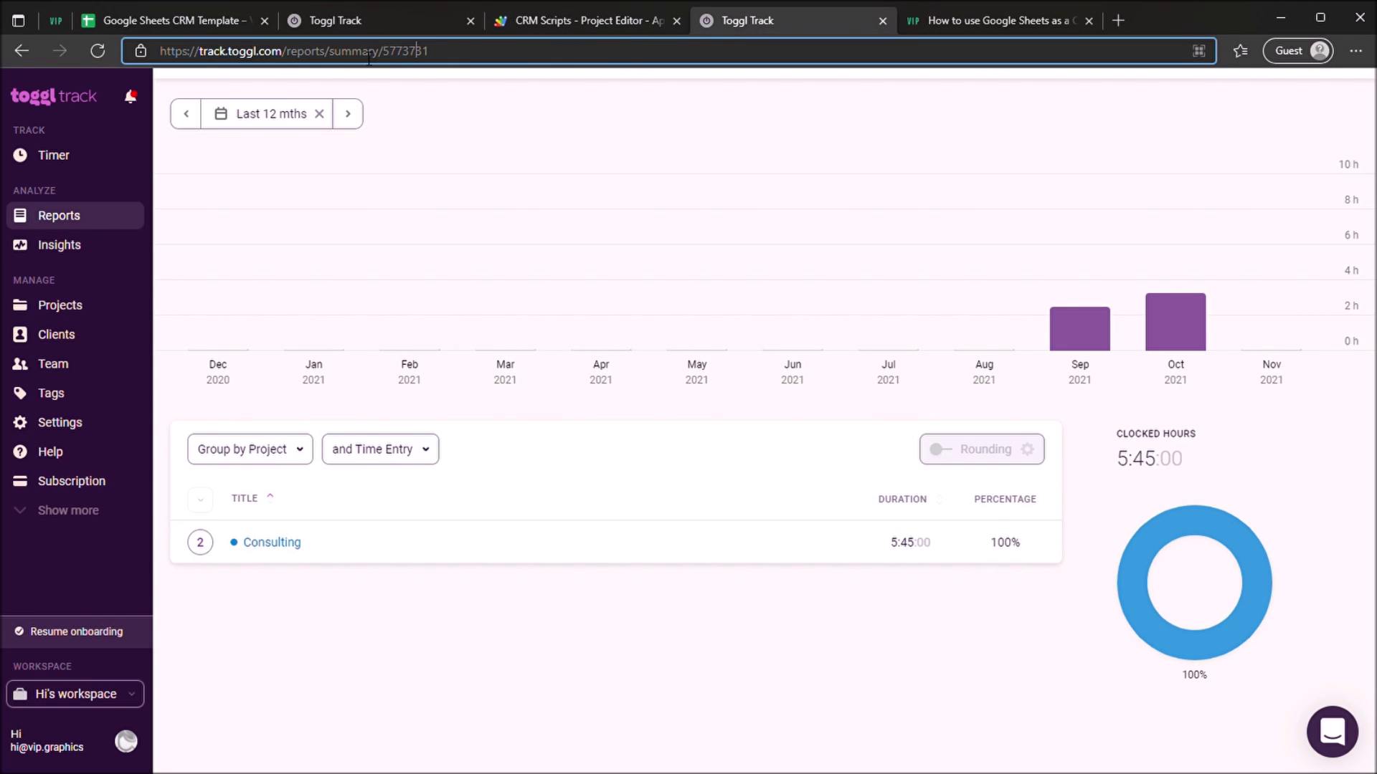
double_click(388, 53)
key(ctrl+c)
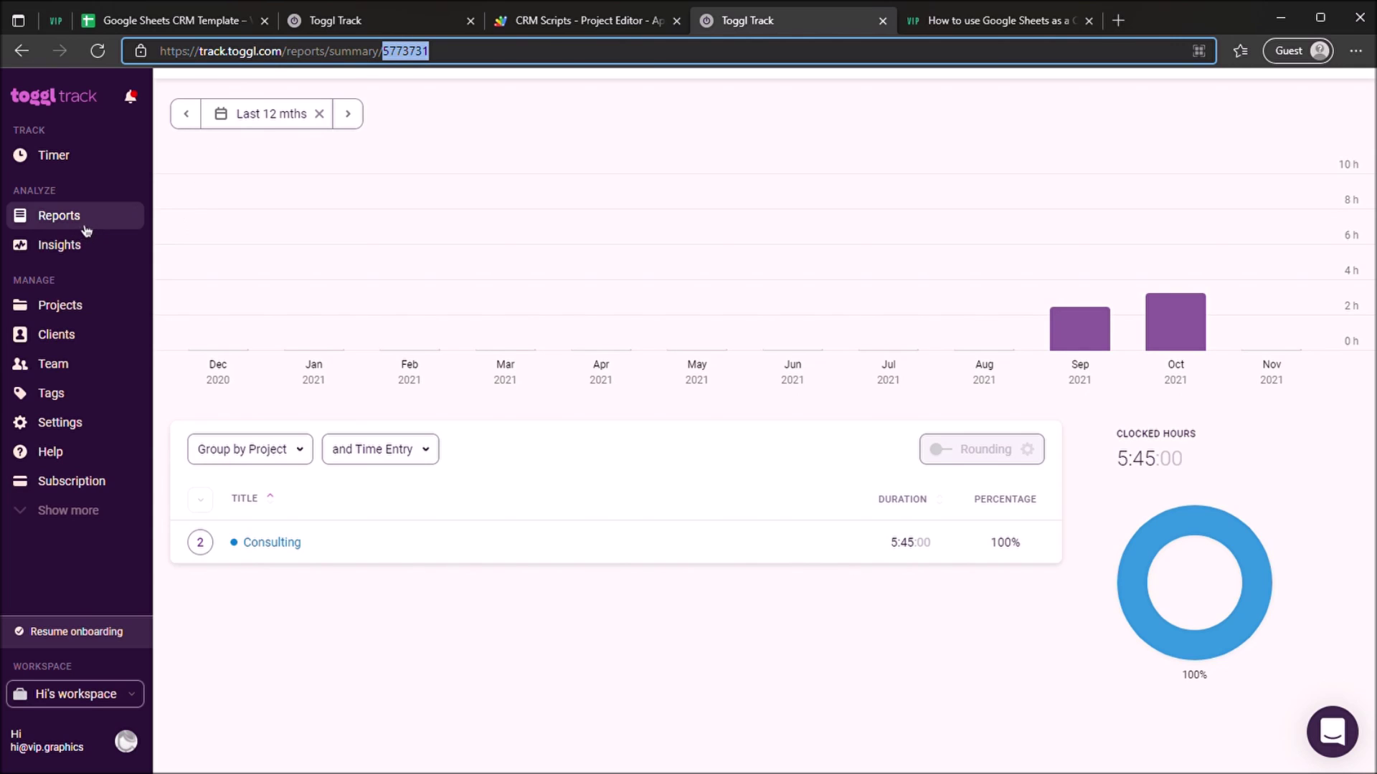
click(582, 28)
double_click(459, 218)
key(ctrl+v)
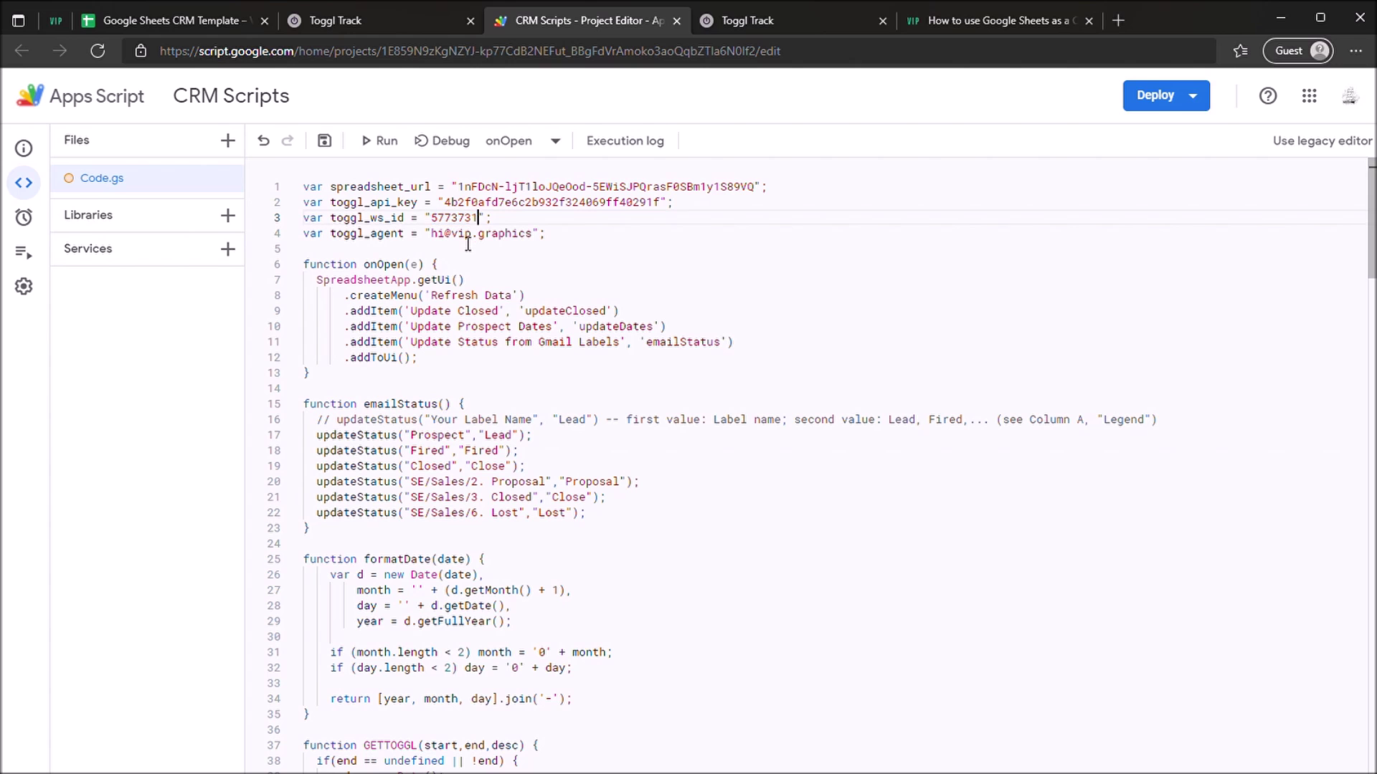
Step: Scroll the Toggl profile down to the API Token section, then return to the spreadsheet
click(403, 33)
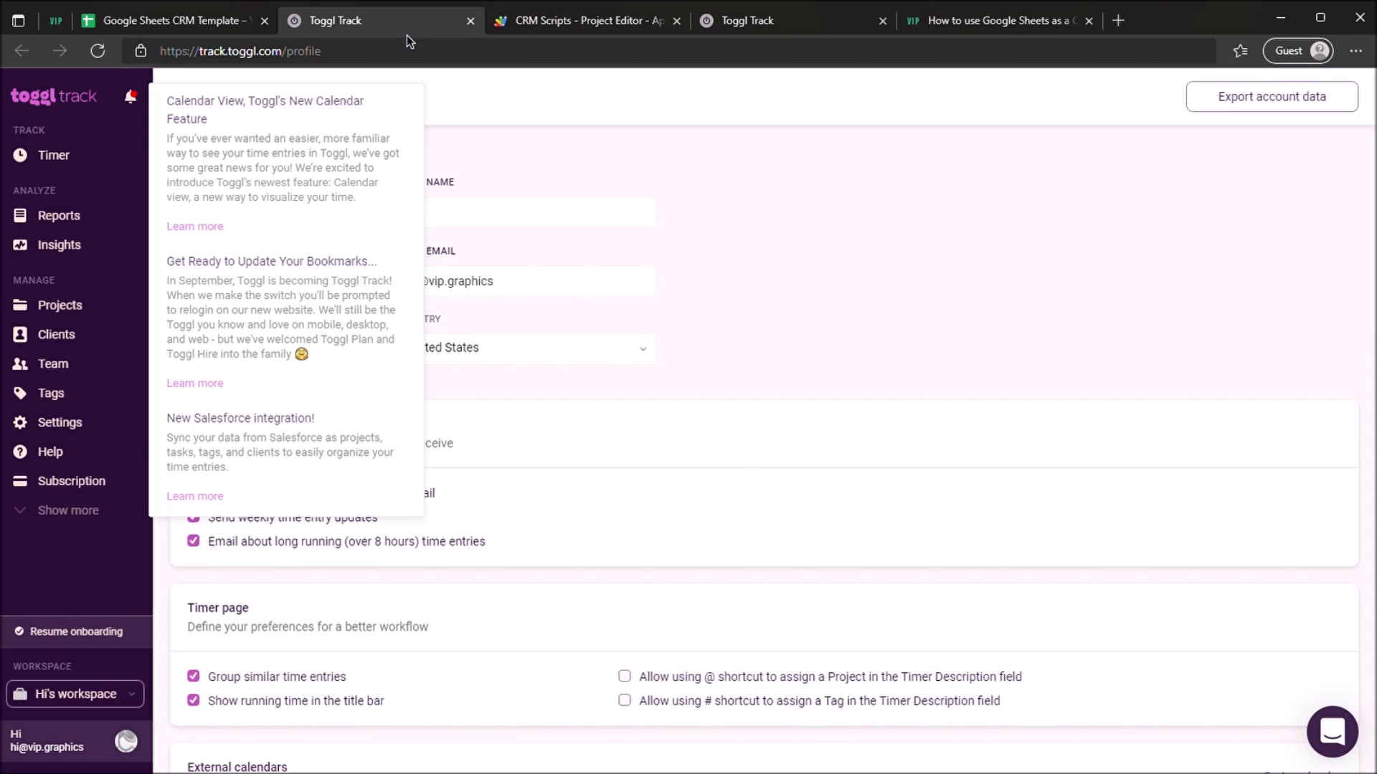
click(689, 424)
scroll(689, 426, down, 15)
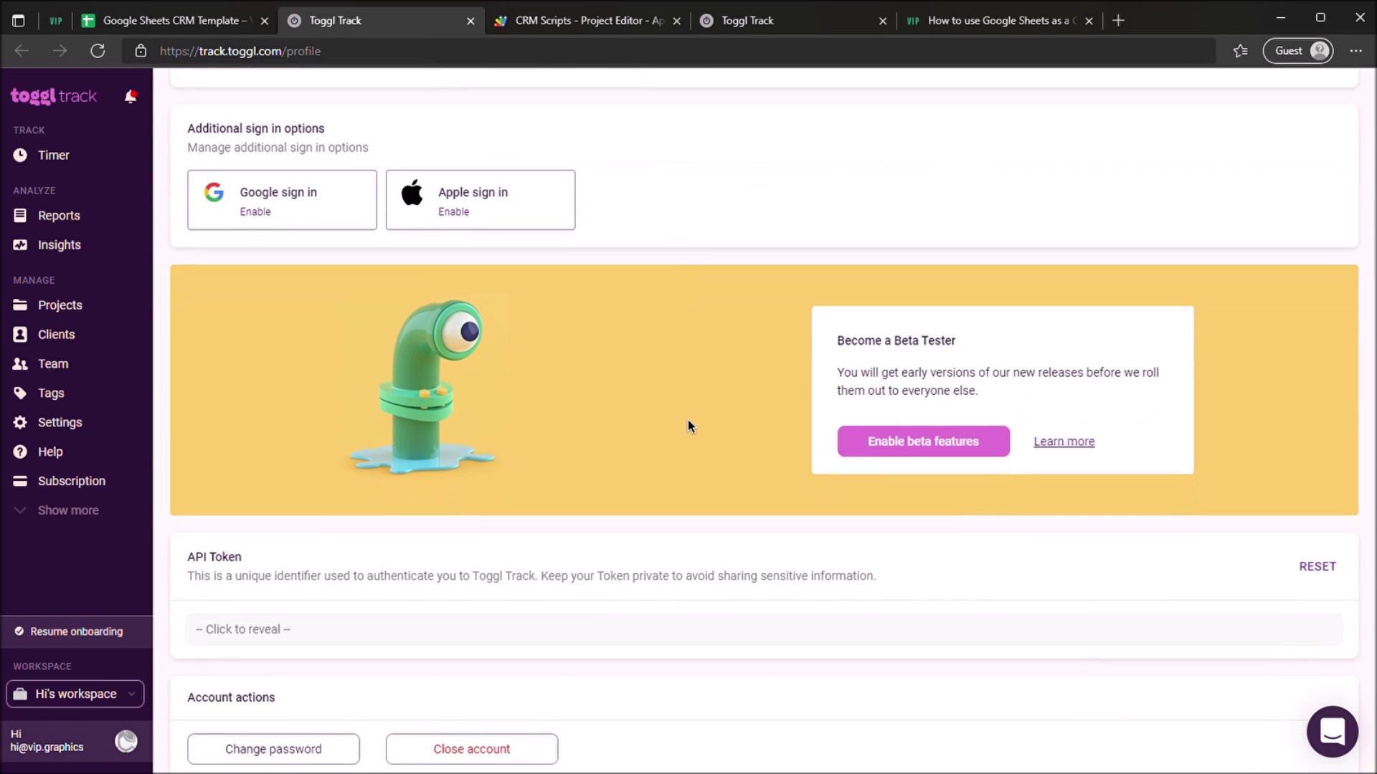
scroll(688, 423, down, 2)
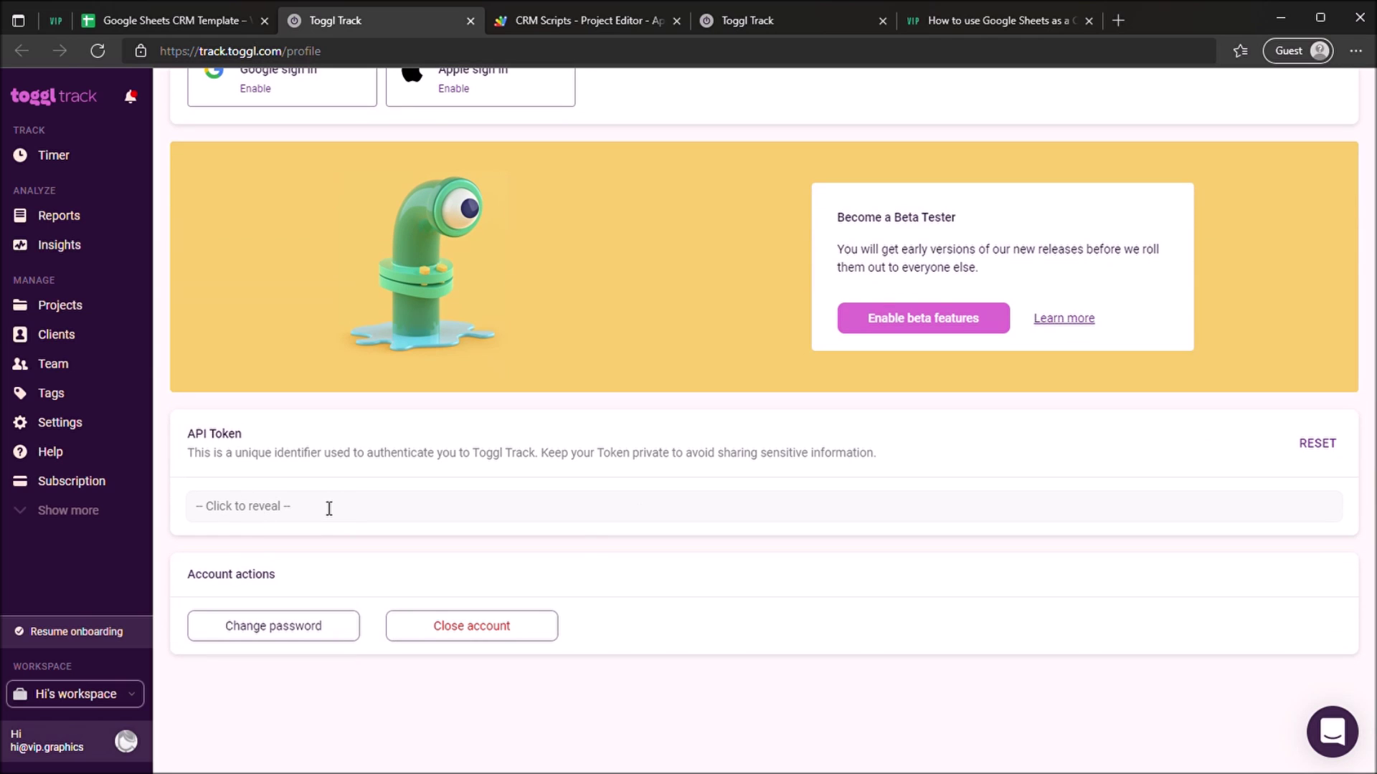
click(552, 28)
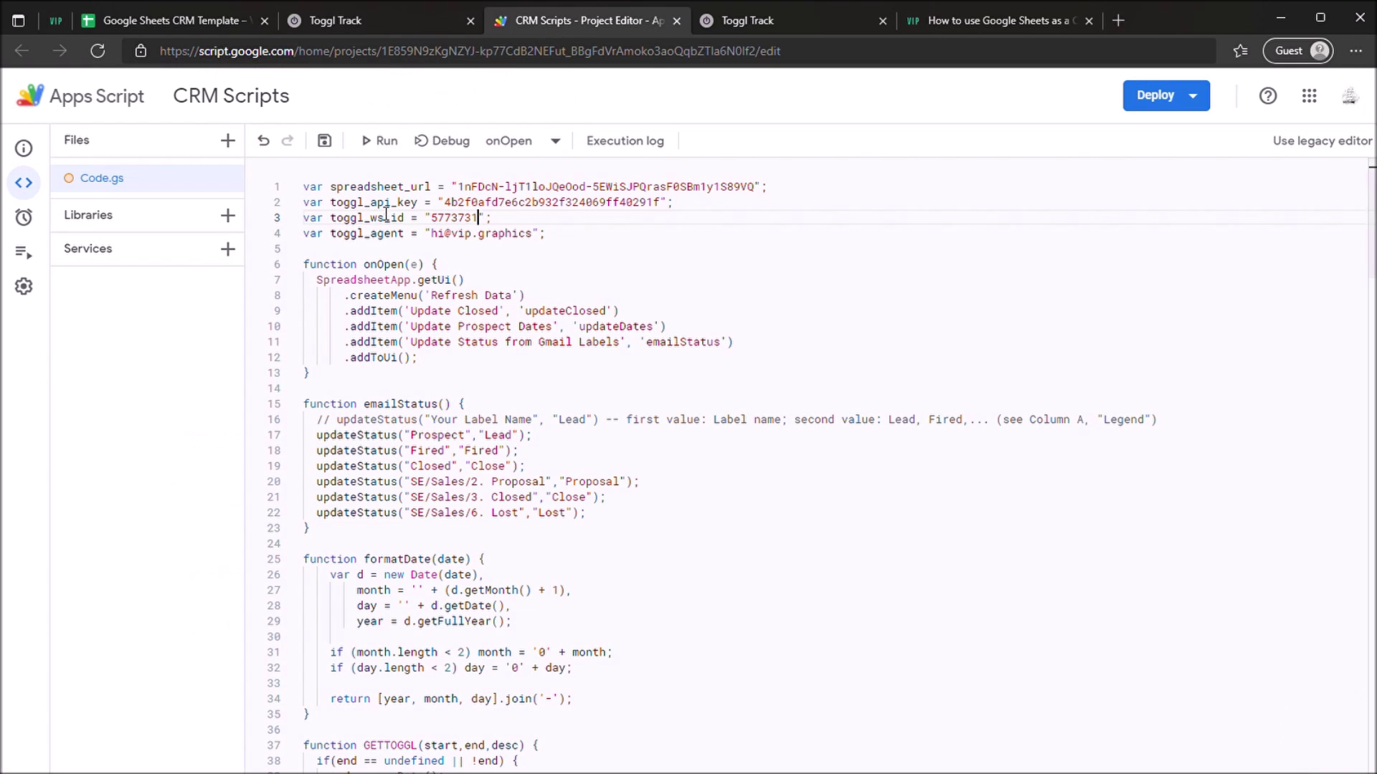
scroll(447, 258, down, 1)
scroll(447, 258, up, 1)
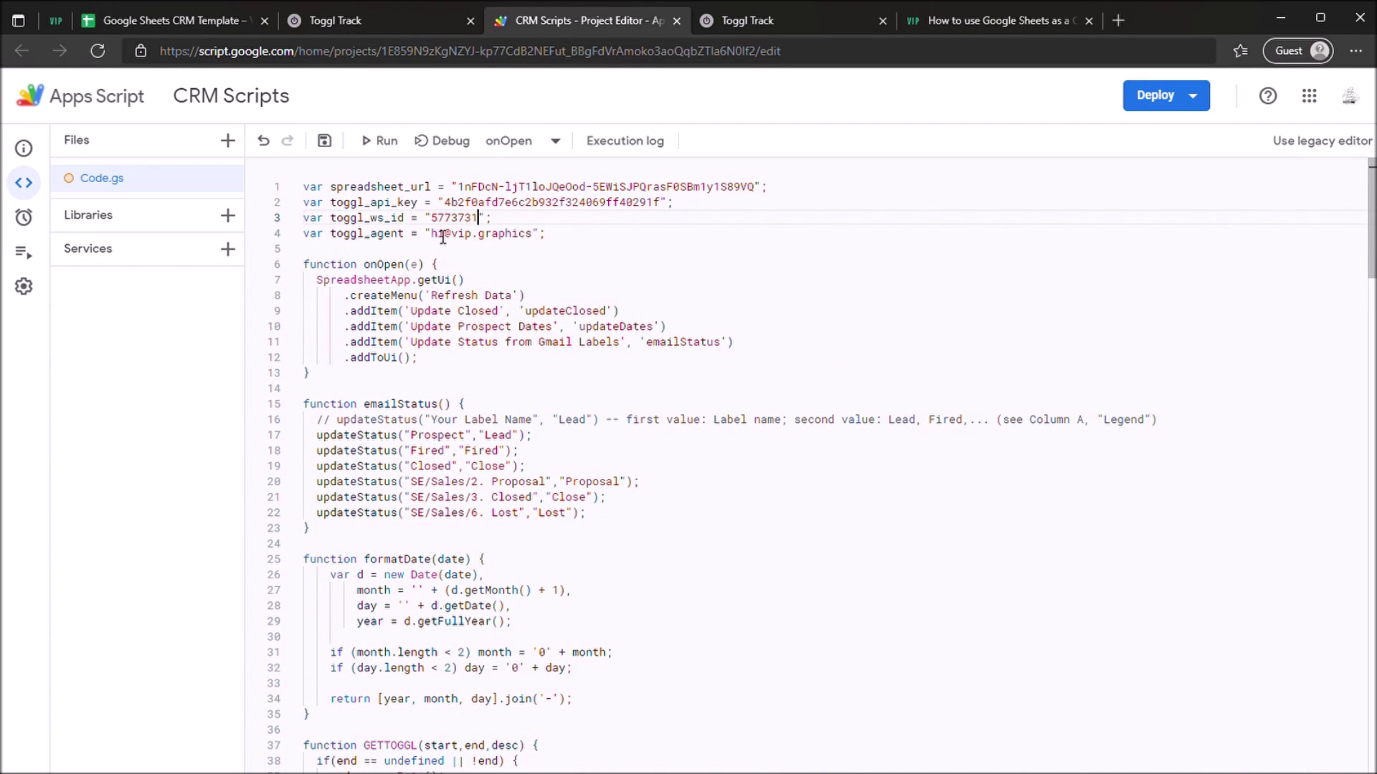
drag(431, 233, 532, 233)
click(529, 256)
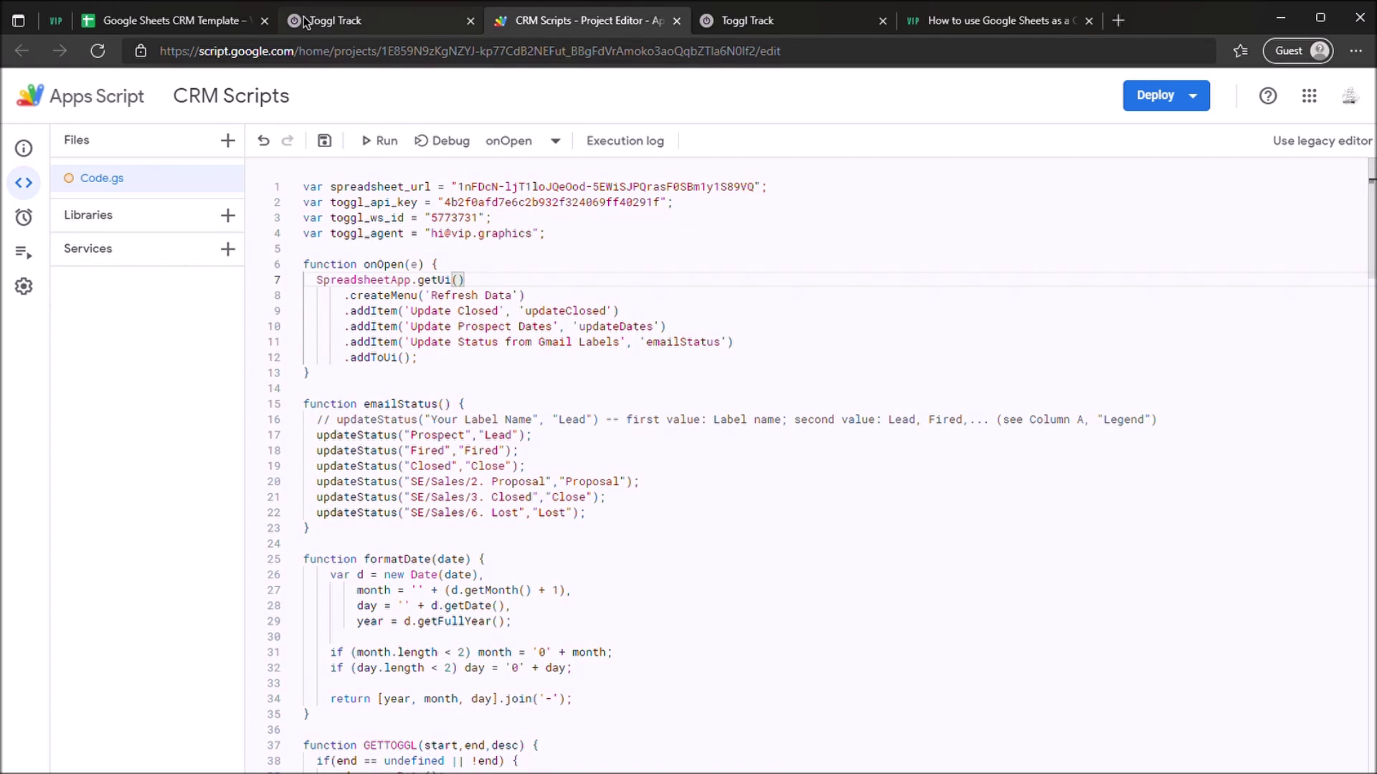
click(337, 20)
click(181, 27)
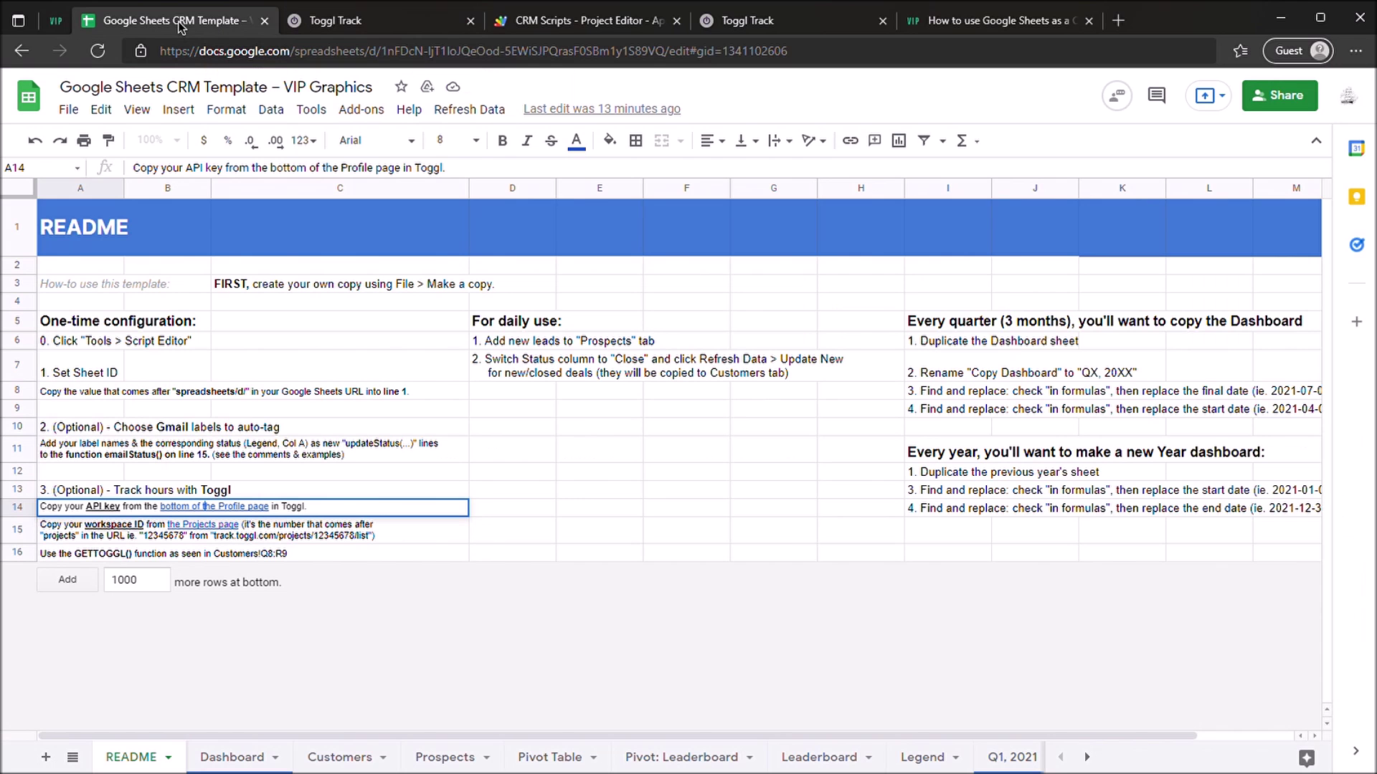
Step: On Customers, copy the Hours formula from R8 into R5
click(551, 534)
click(192, 553)
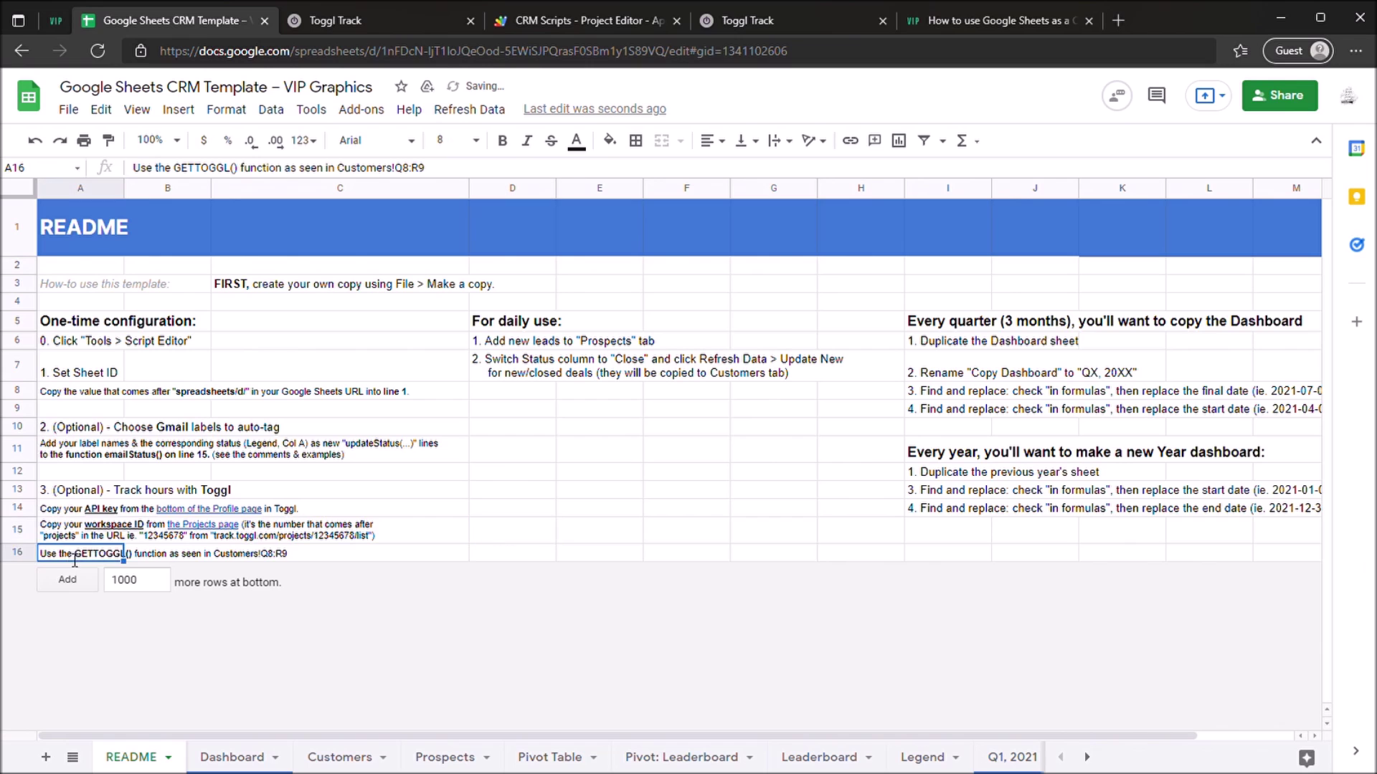
click(373, 535)
click(380, 766)
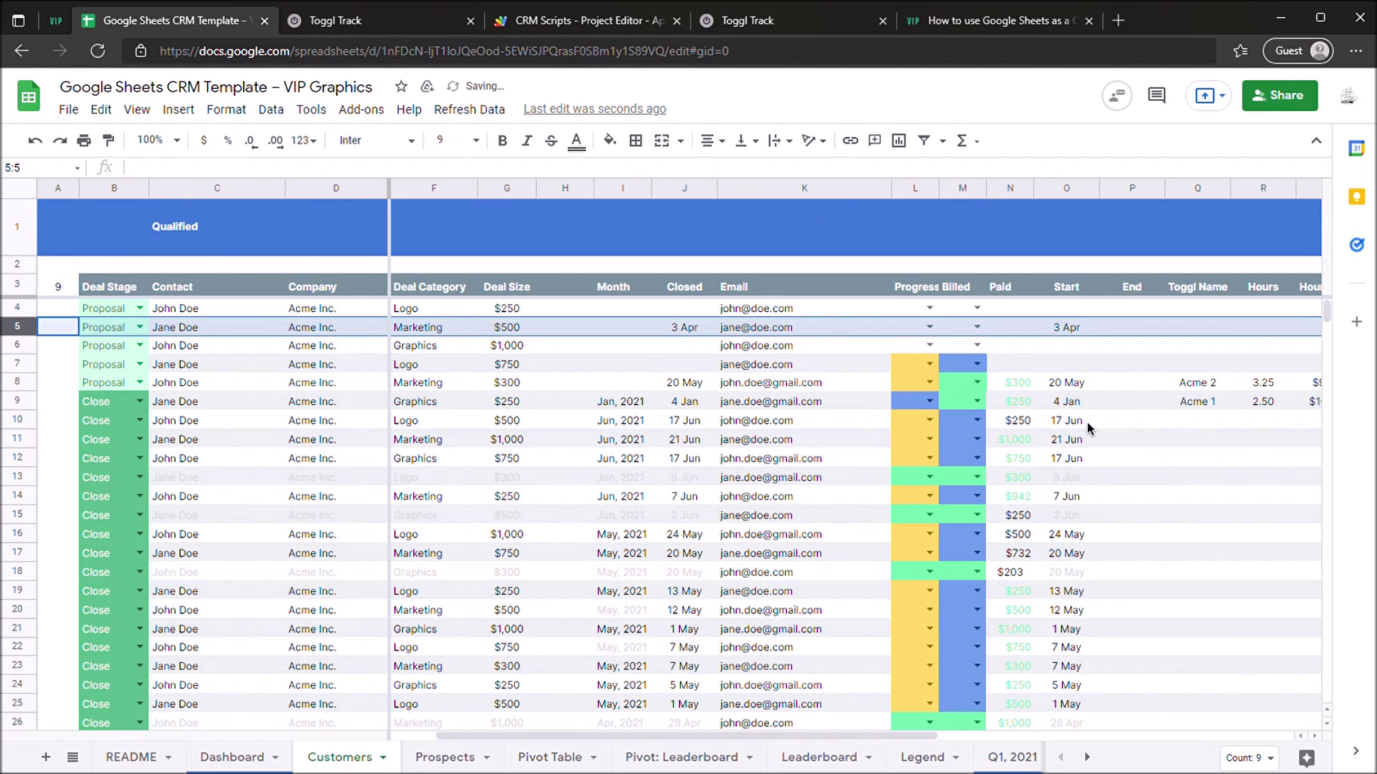
click(1072, 422)
drag(1205, 529, 1365, 547)
click(762, 385)
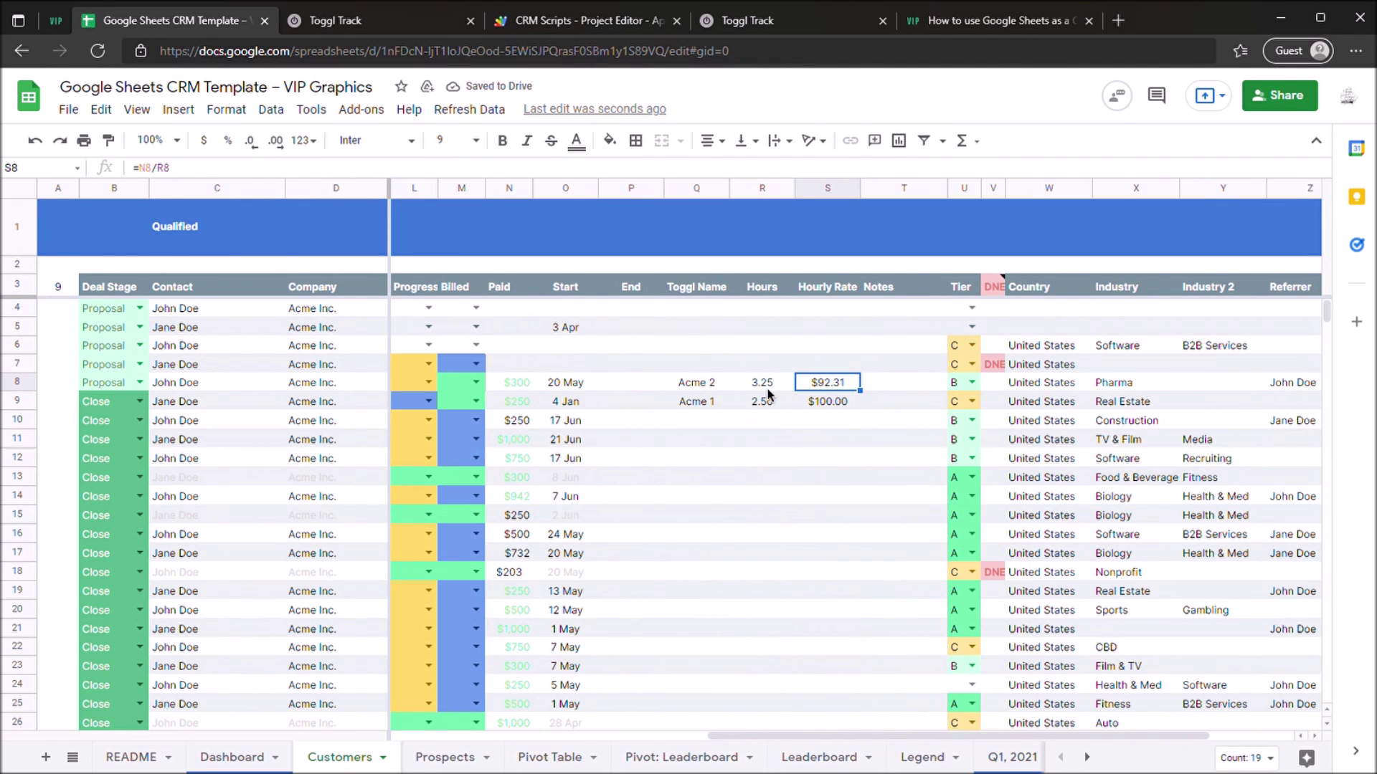
key(ctrl+c)
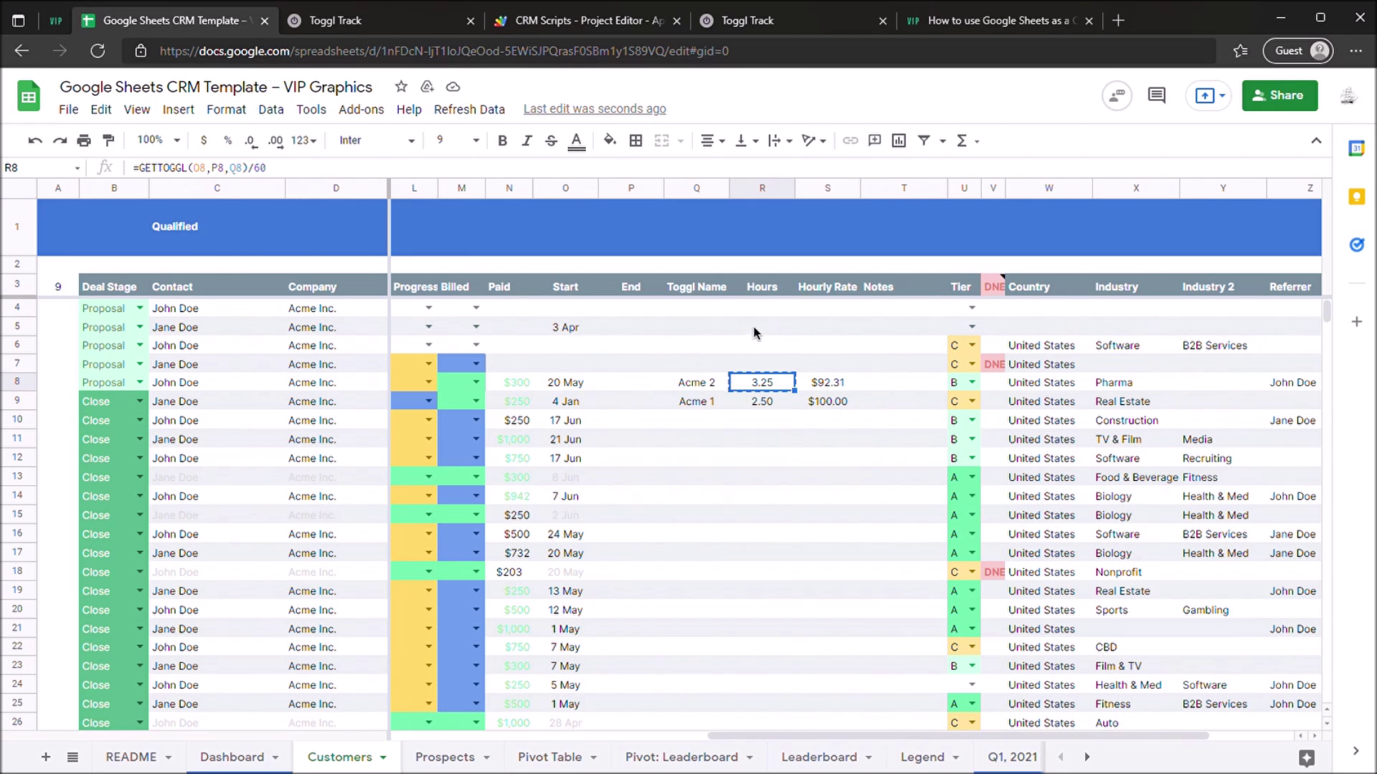
click(753, 329)
key(ctrl+v)
Step: Enter Toggl Name Doe in Q5 and copy the Hourly Rate formula from S8 to S5
click(699, 329)
text(Doe)
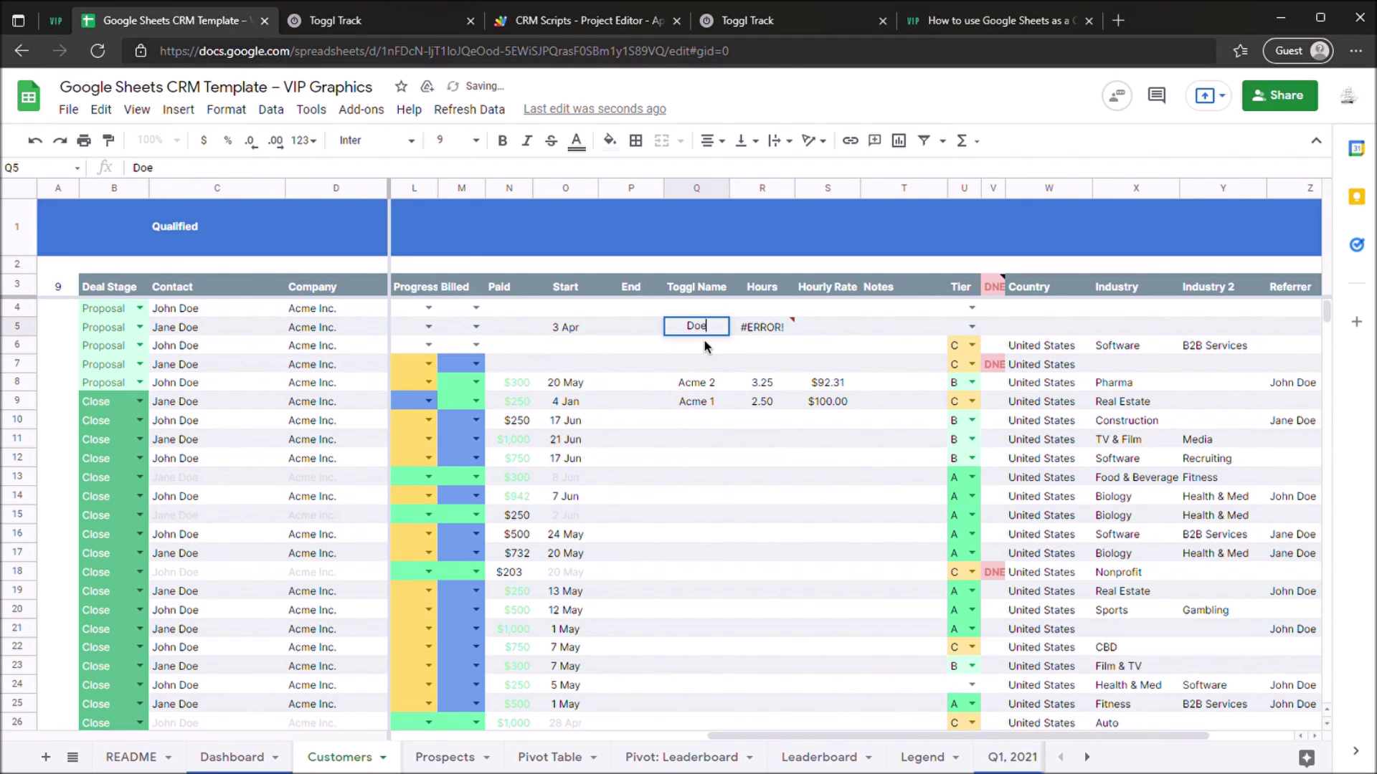
key(Tab)
key(Tab)
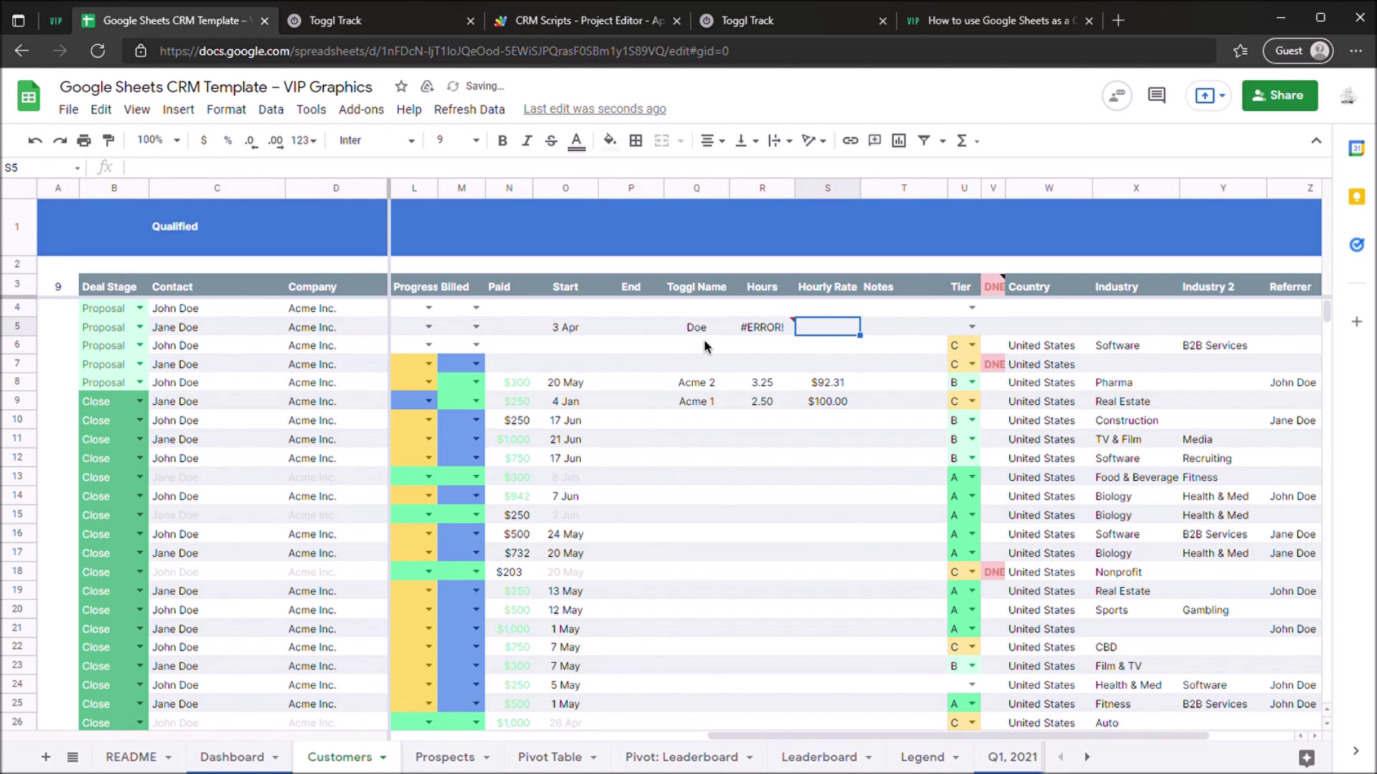
click(836, 384)
key(ctrl+c)
click(831, 327)
key(ctrl+v)
Step: Check the Start and End dates in O5:P5, then go back to the README sheet
click(693, 384)
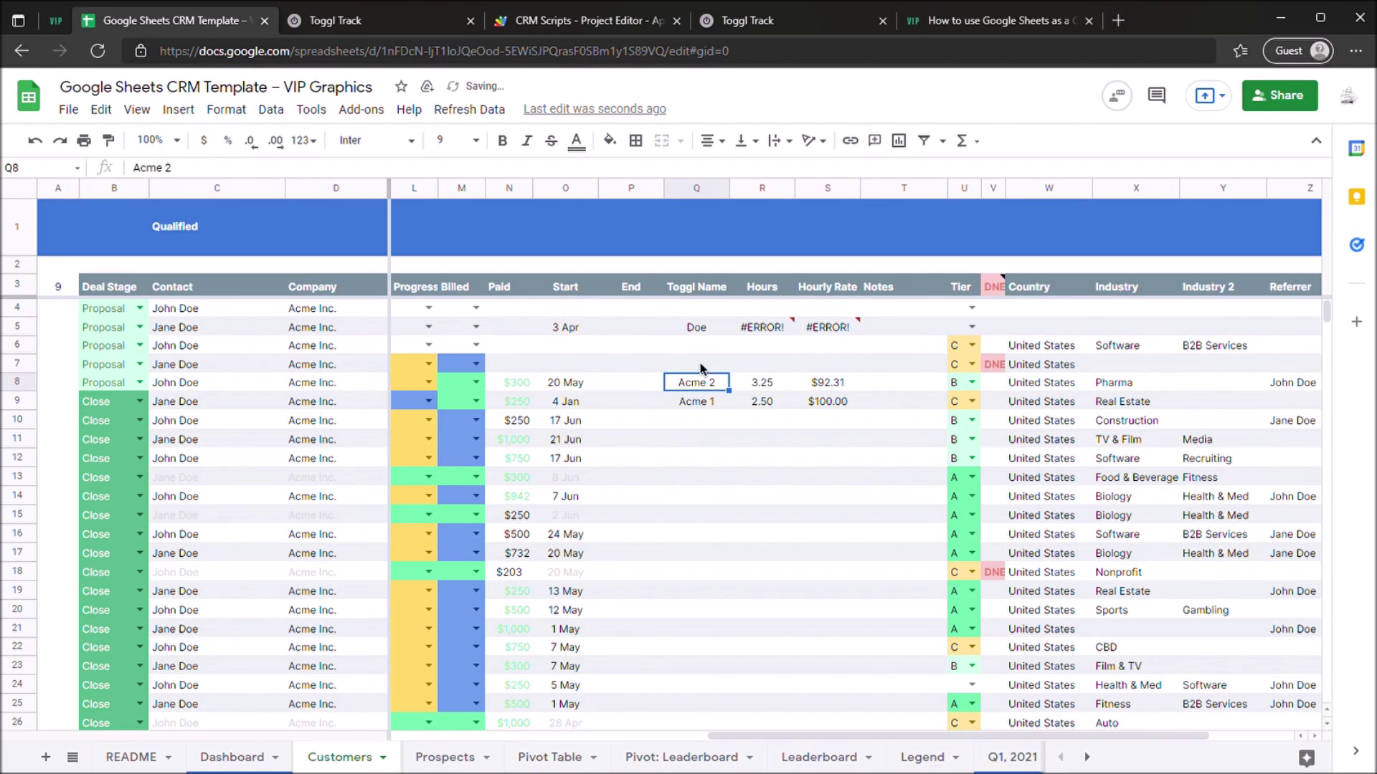
drag(565, 327, 612, 321)
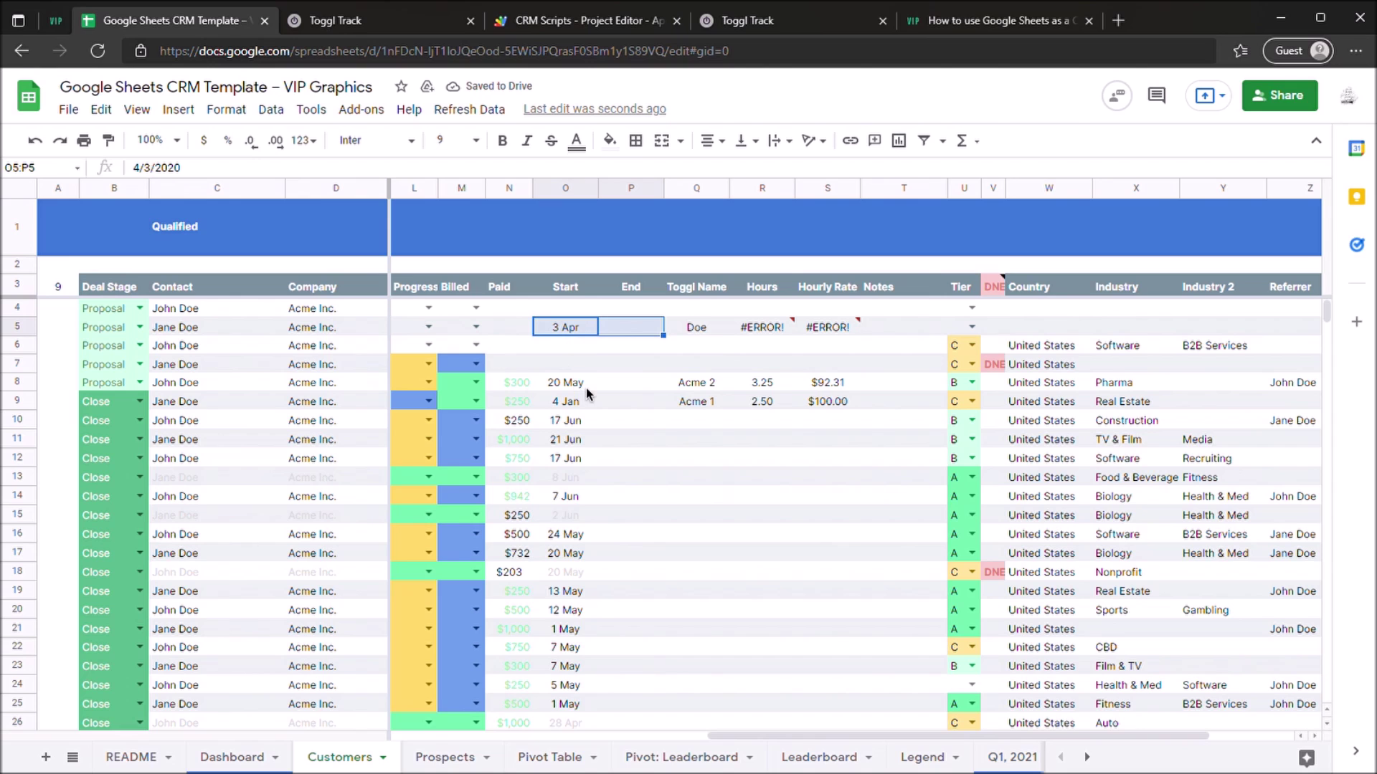
click(232, 757)
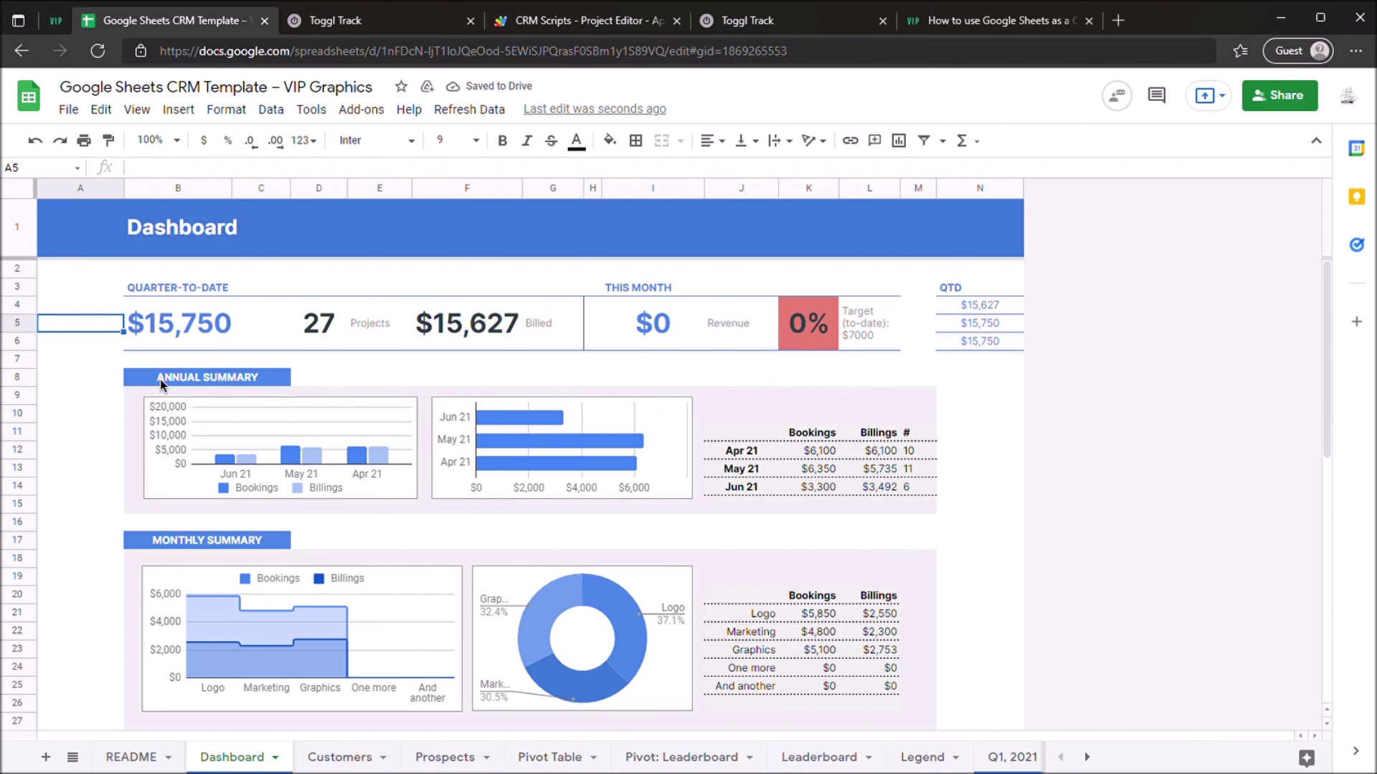
click(131, 757)
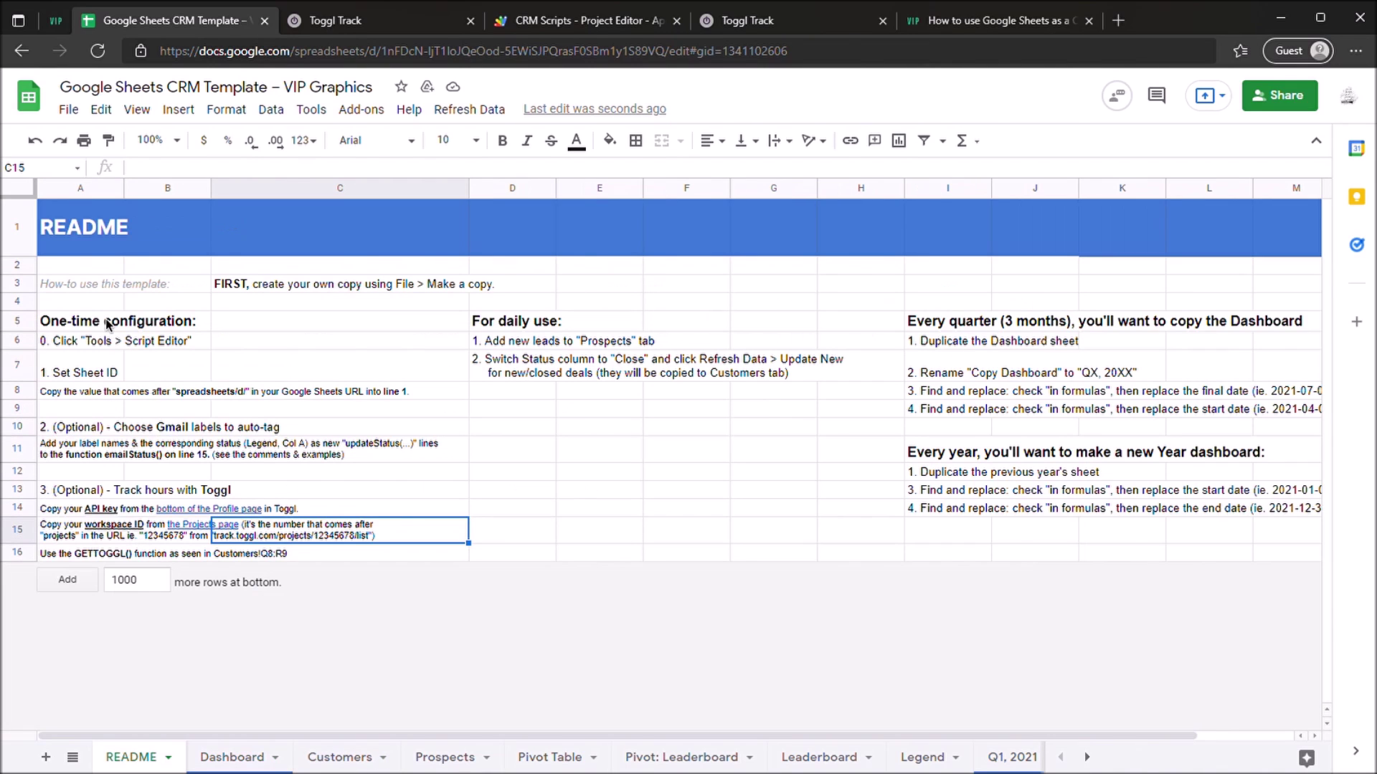
click(295, 457)
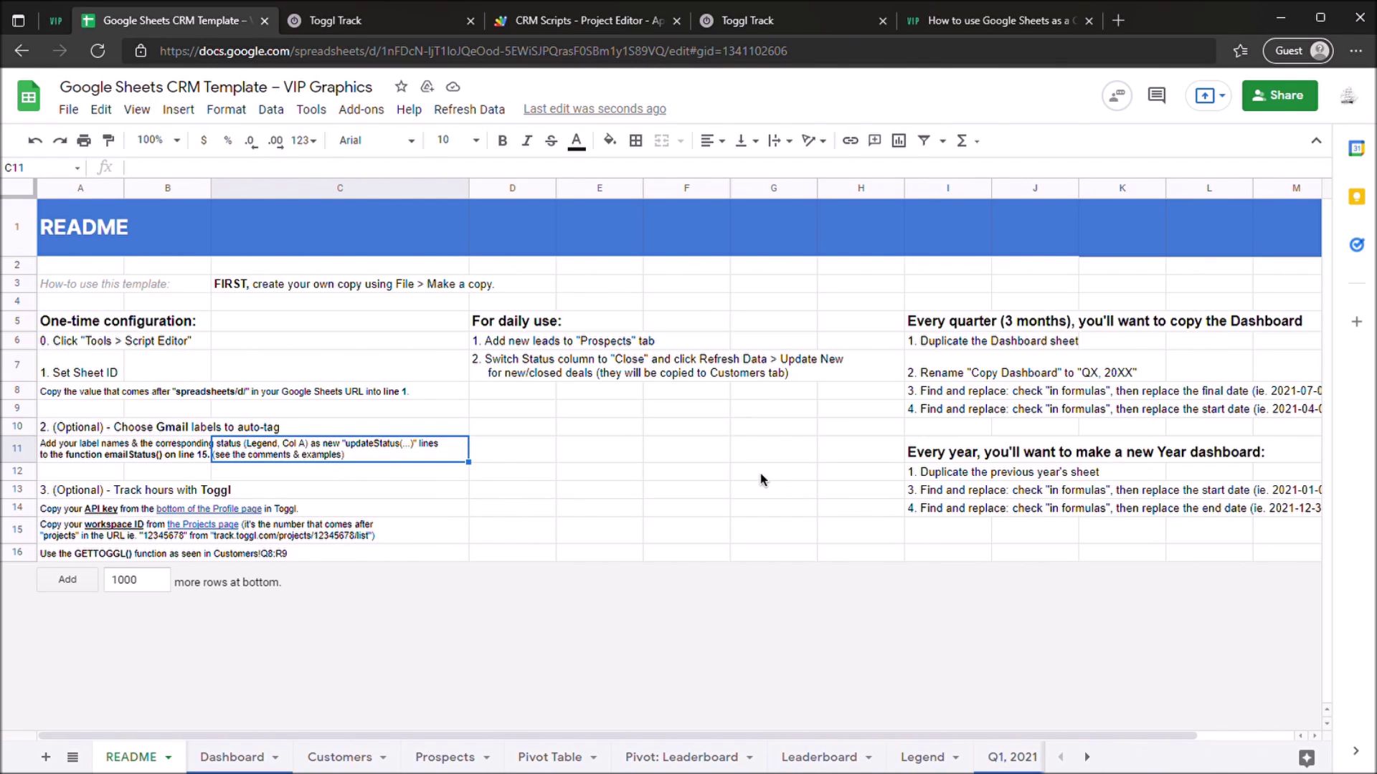
key(Down)
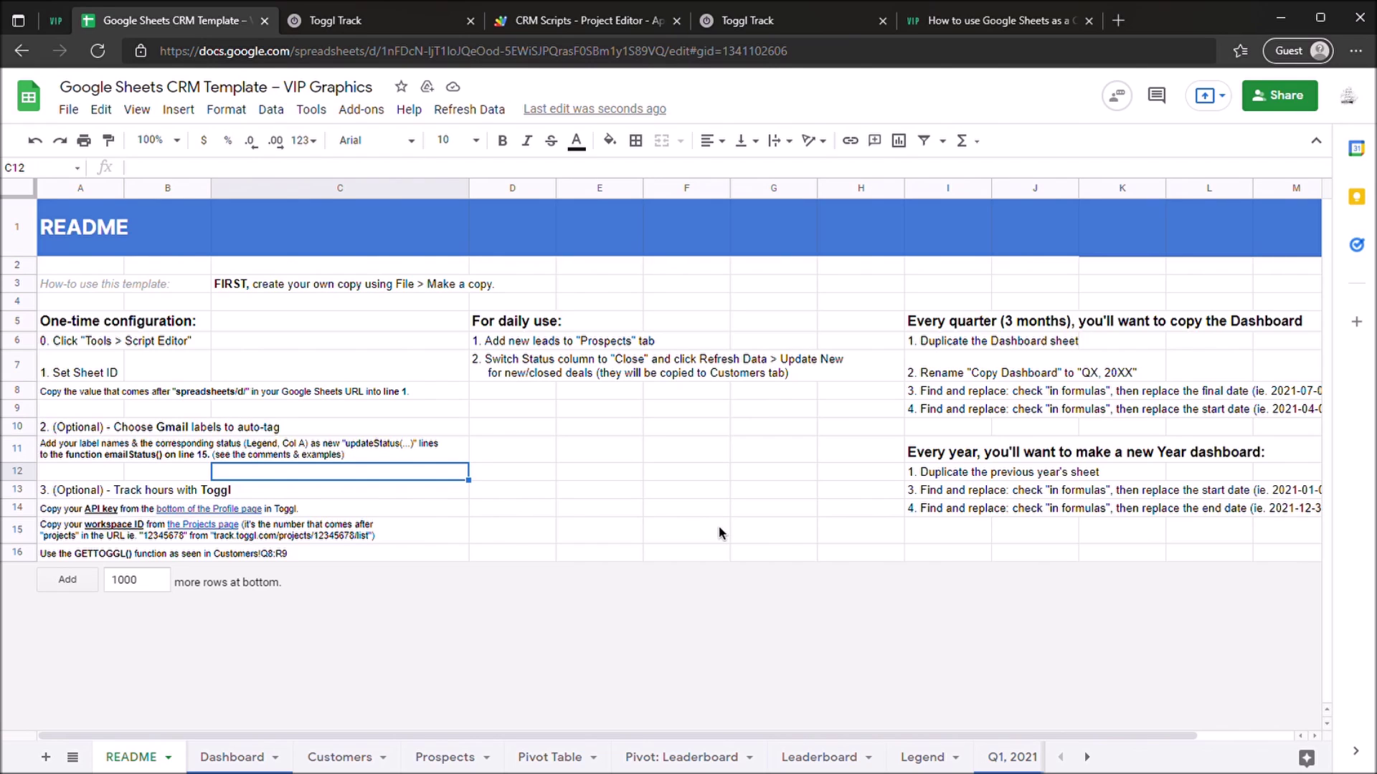
click(1087, 758)
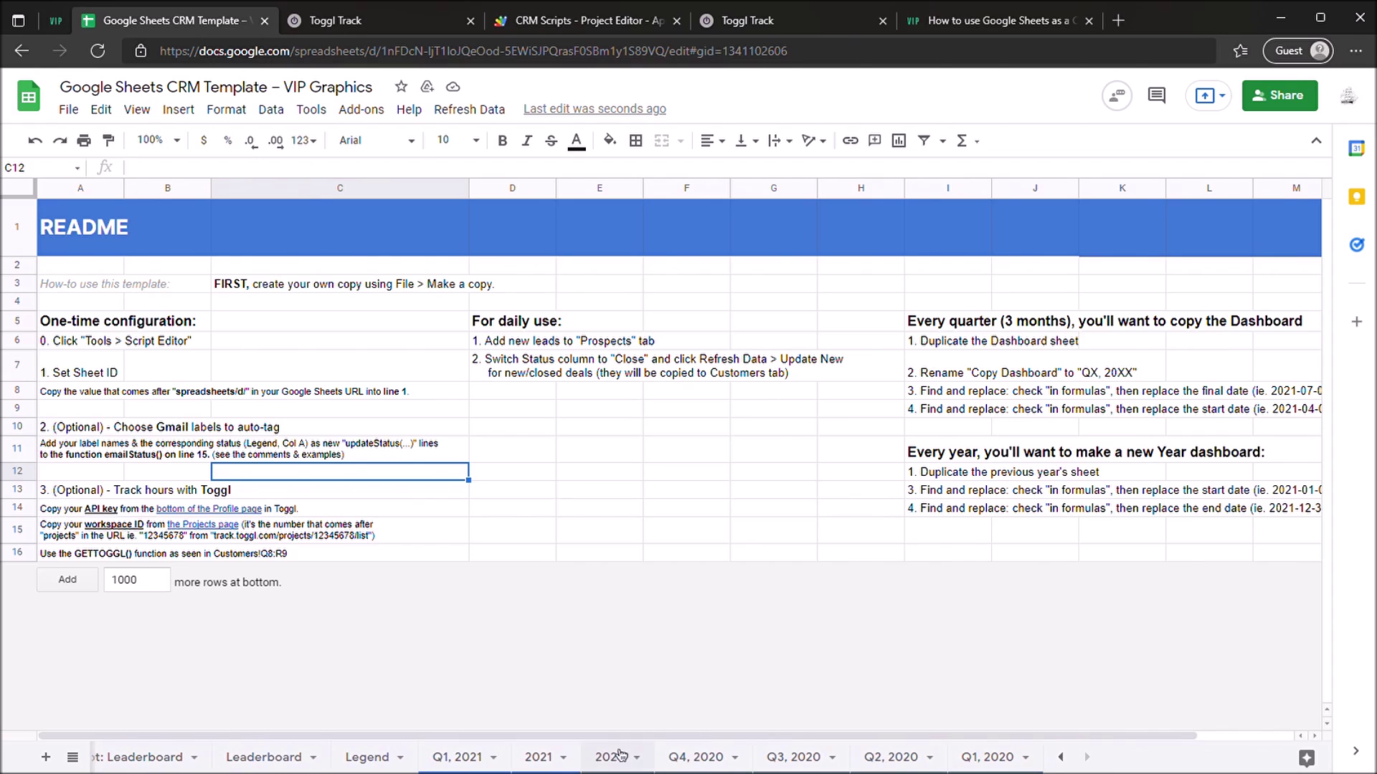
Step: Duplicate the Q1, 2021 sheet and rename 'Copy of Q1, 2021' to Q2, 2021
click(456, 757)
click(493, 758)
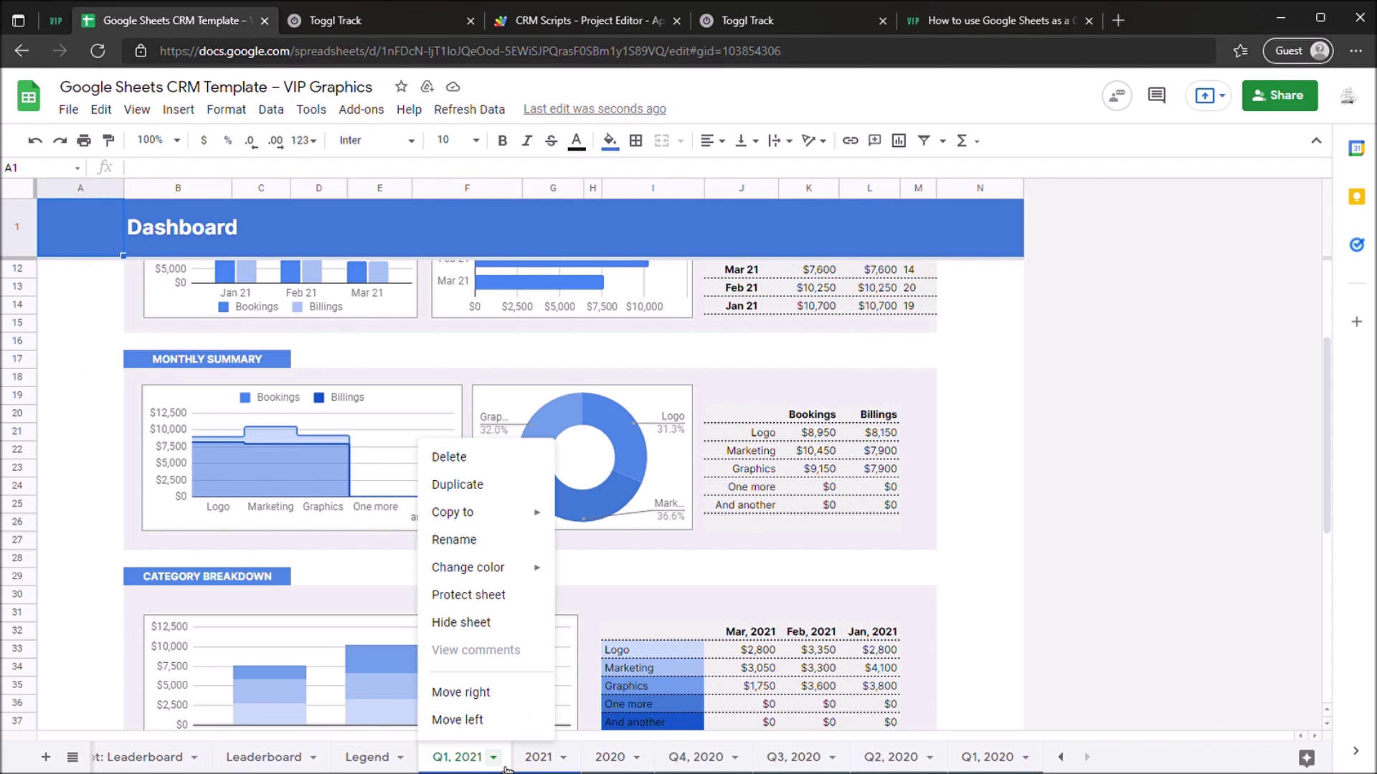
click(497, 495)
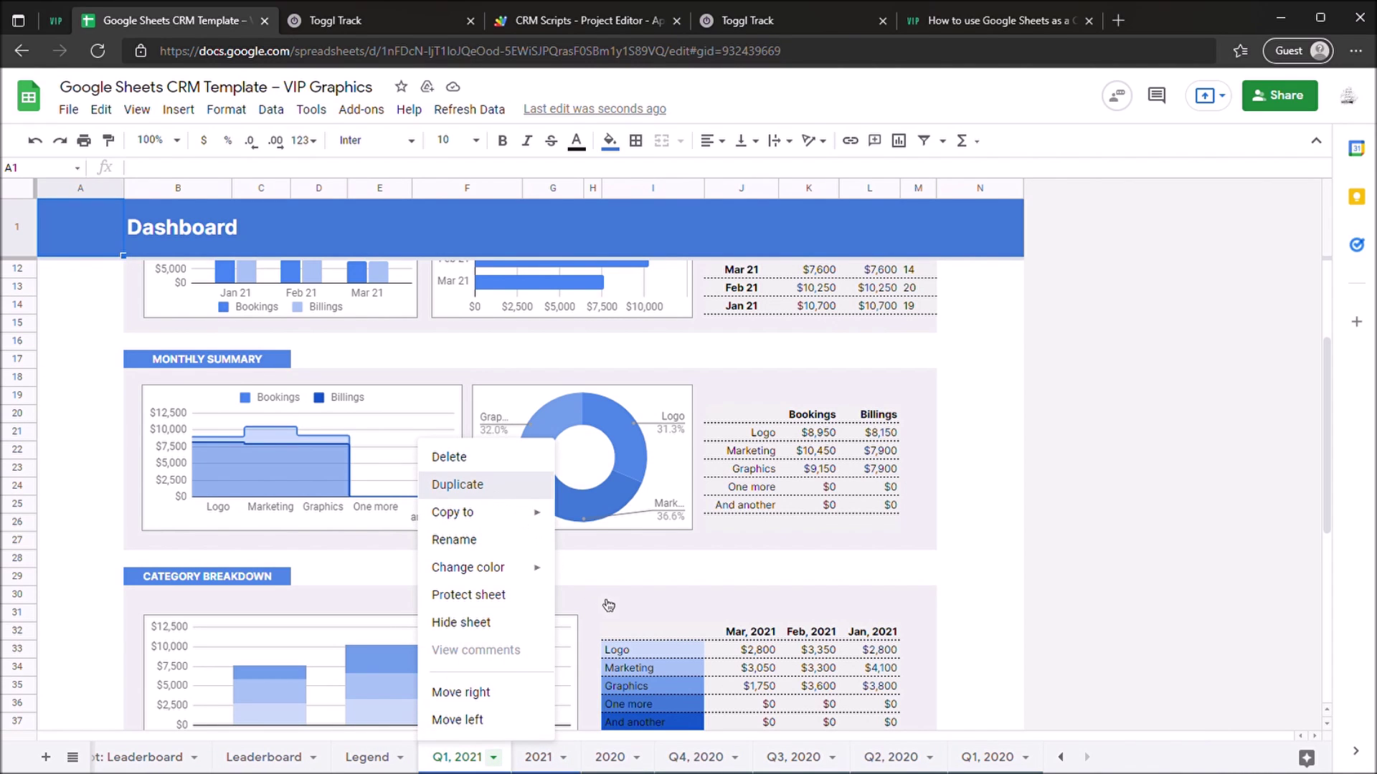
double_click(543, 757)
key(Home)
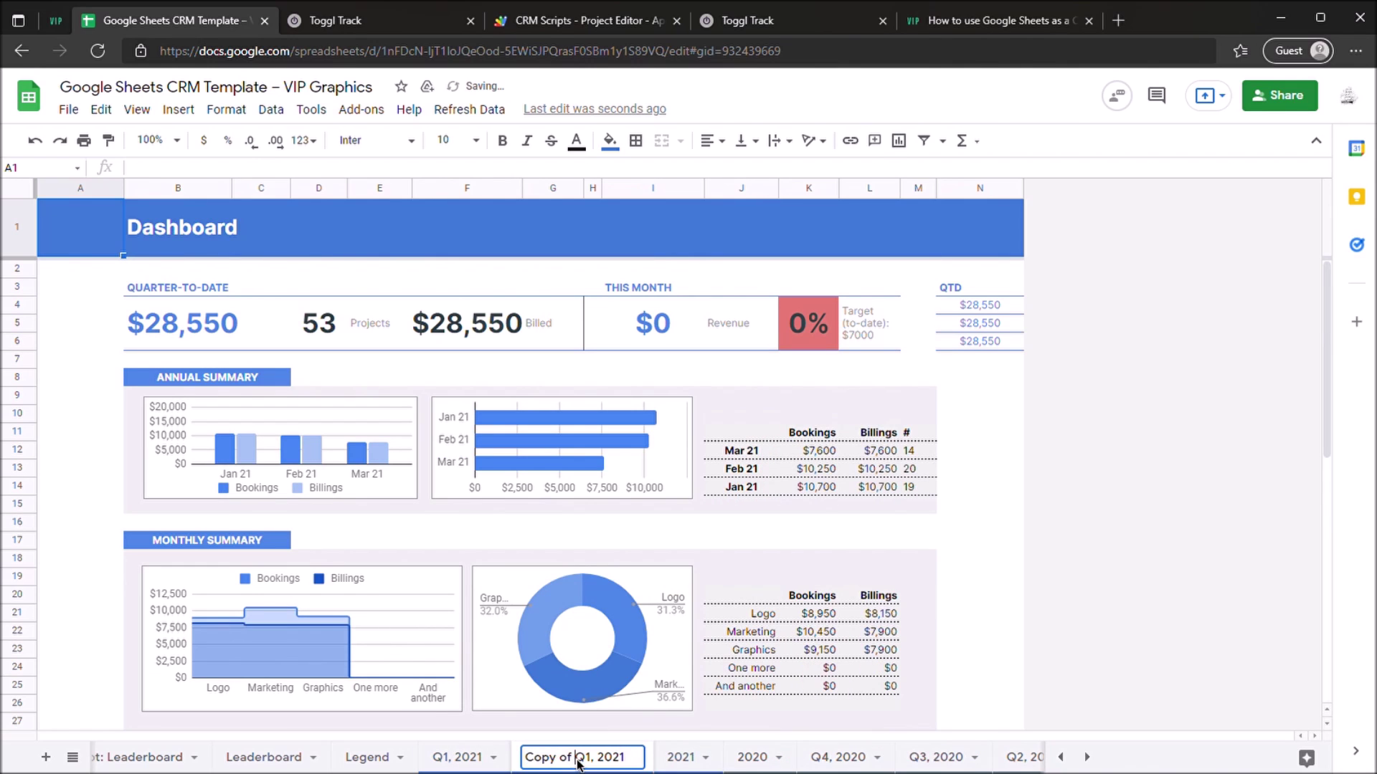
key(ctrl+shift+Right)
key(ctrl+shift+Right)
key(BackSpace)
text(2)
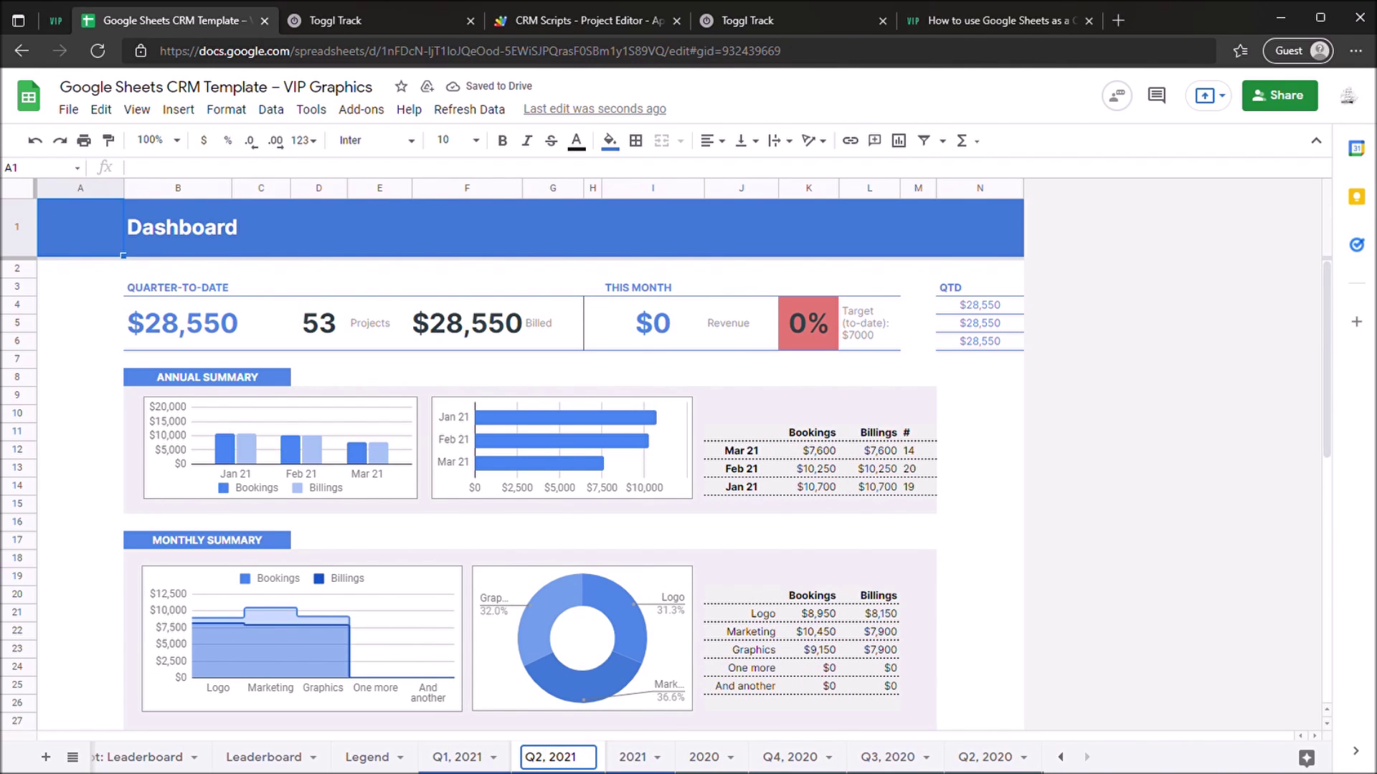
key(Return)
Step: Inspect the copied dashboard's month labels and the $28,550 billed figure
click(746, 522)
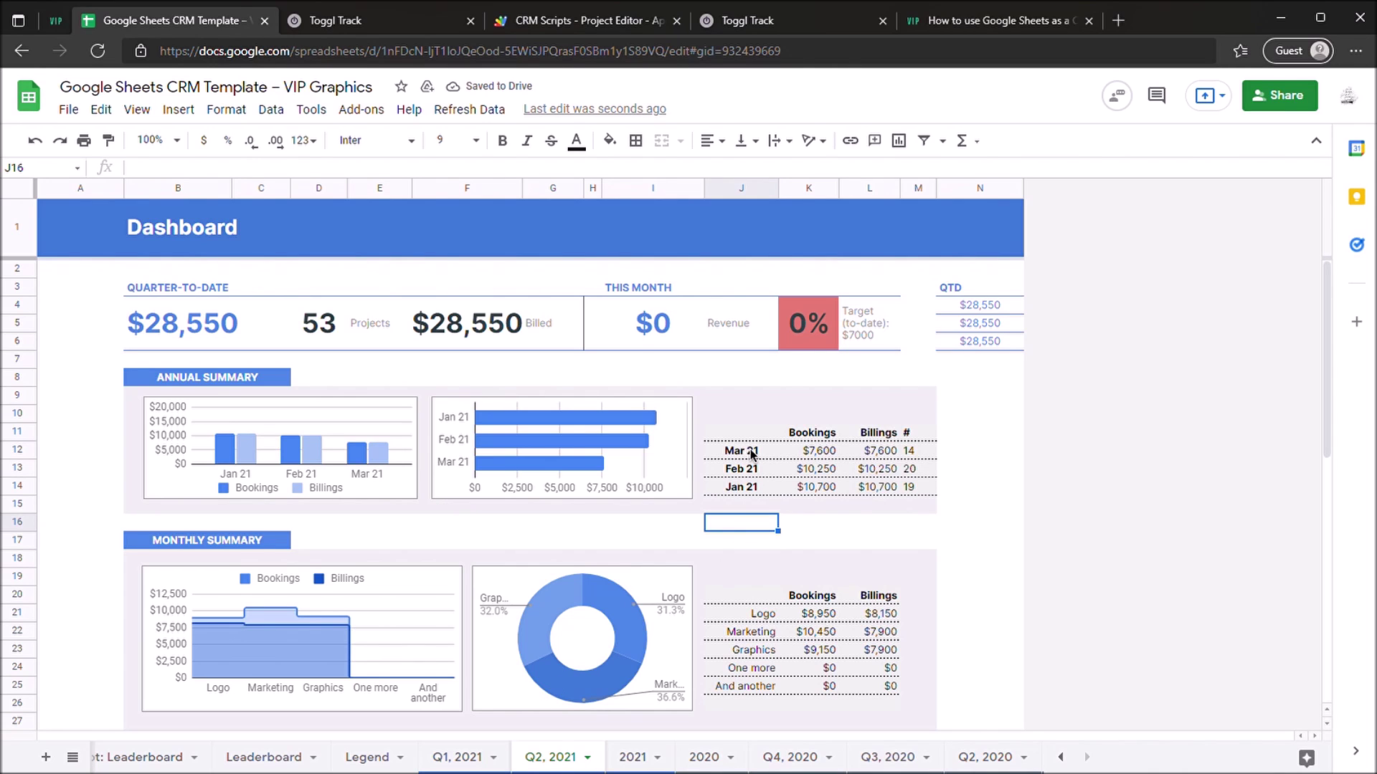
drag(751, 454, 745, 489)
click(742, 414)
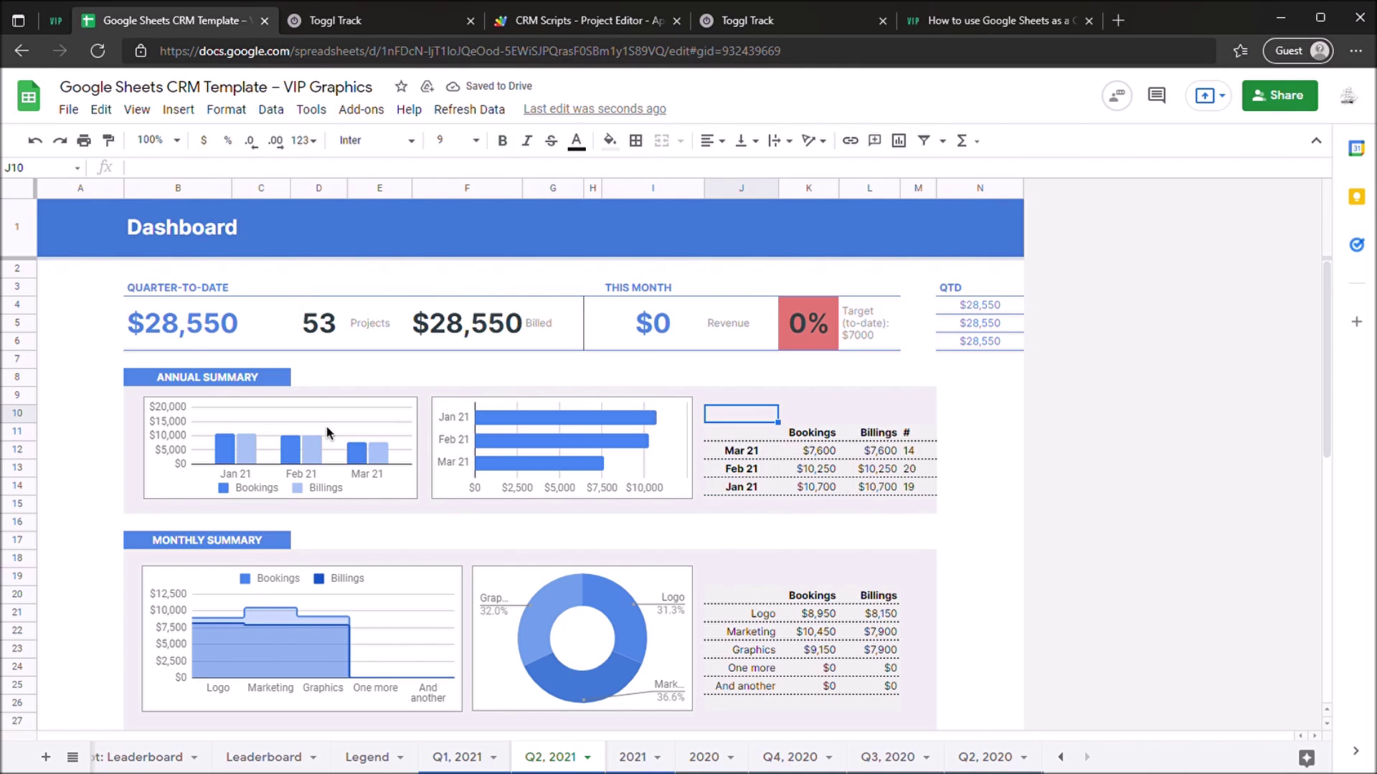
click(195, 348)
click(466, 323)
click(739, 322)
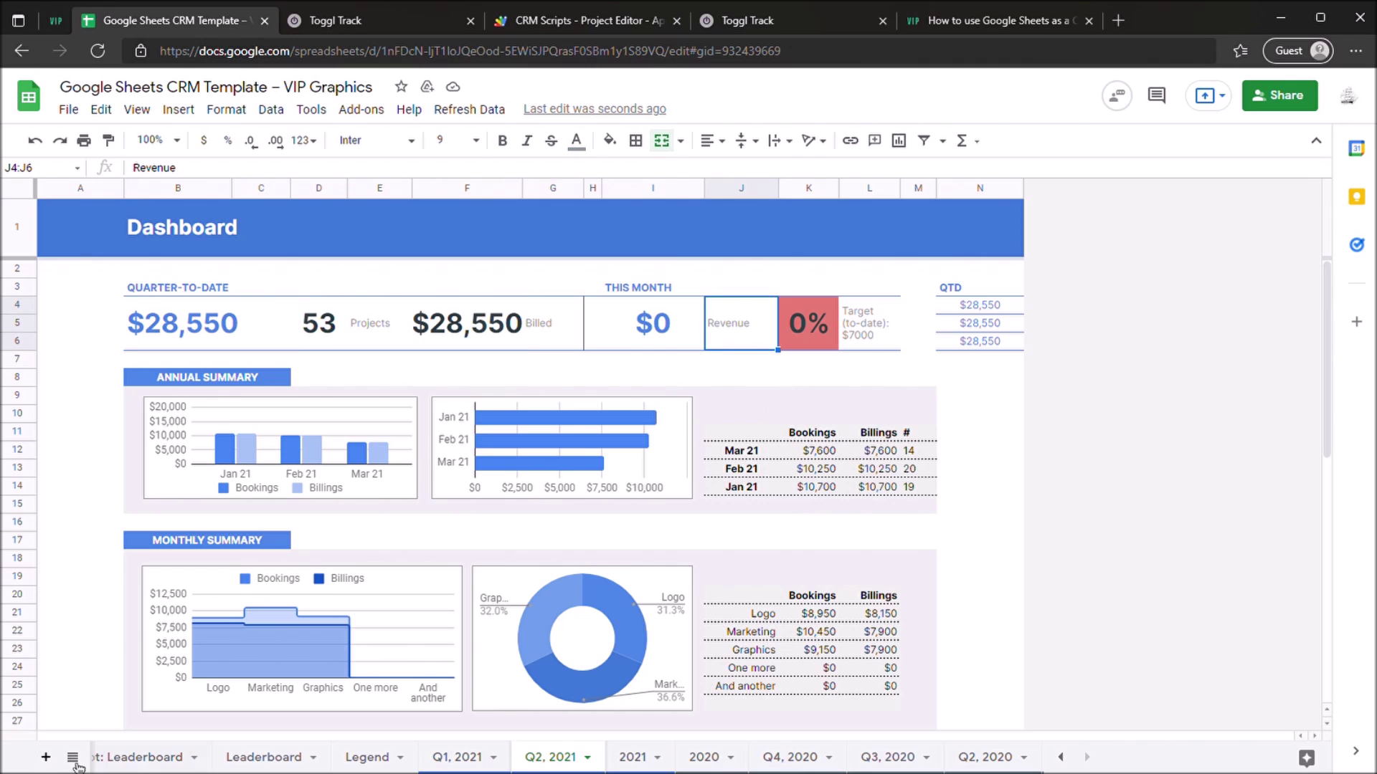
click(1060, 757)
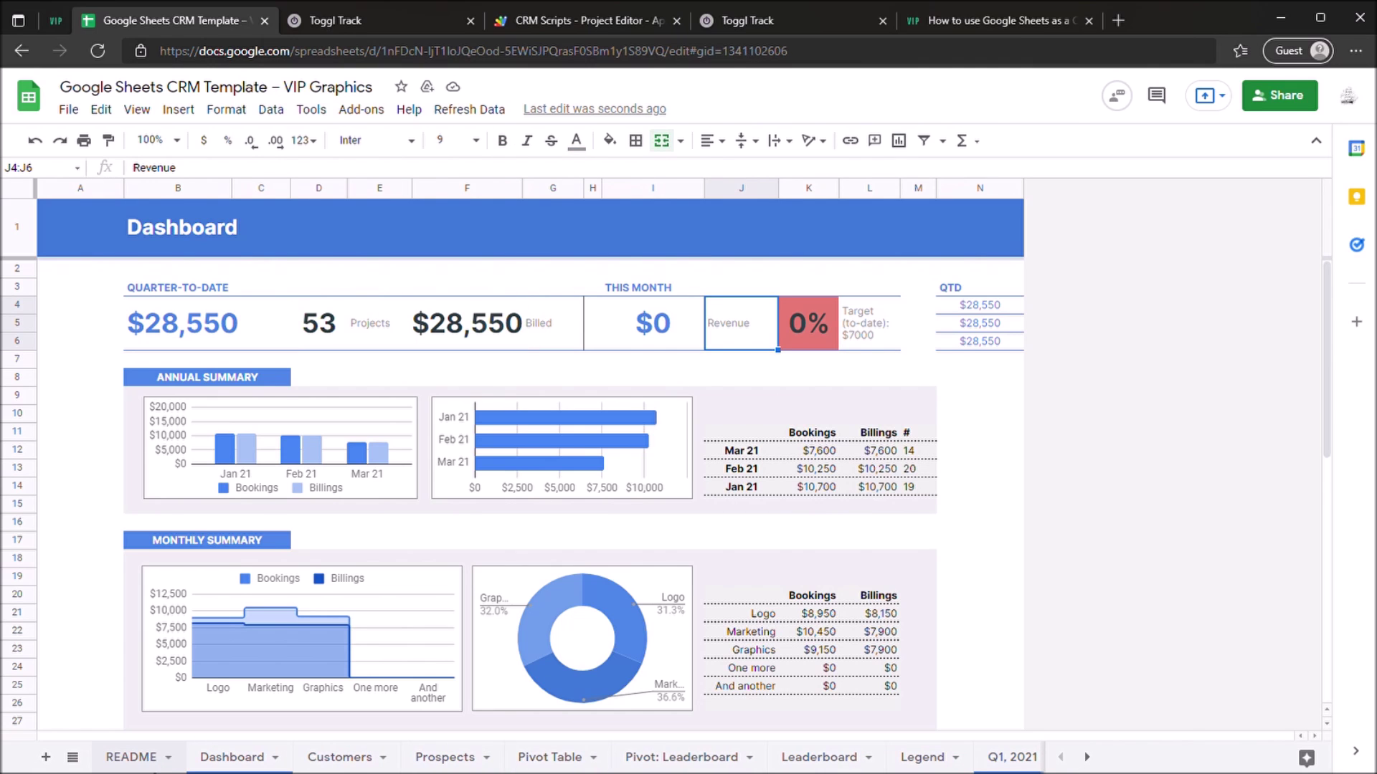
click(162, 759)
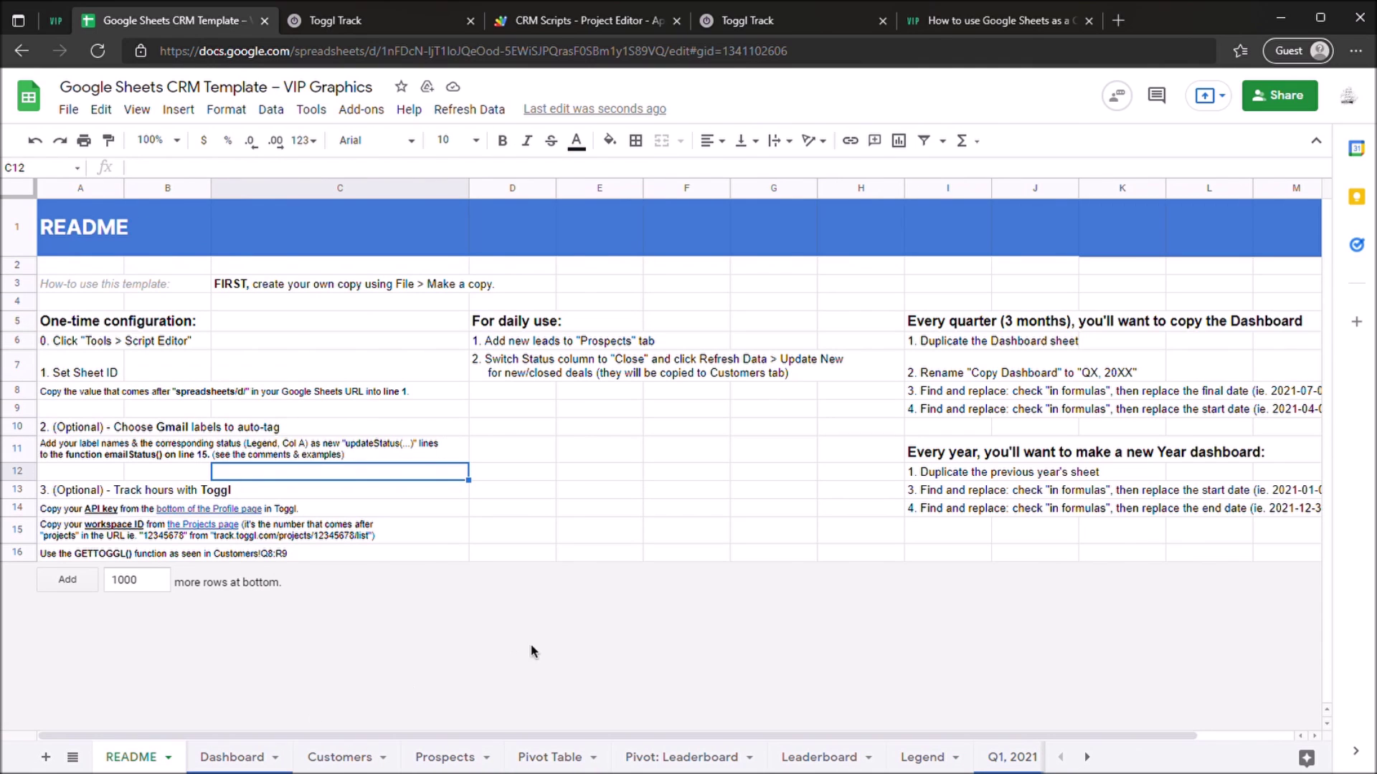
double_click(960, 396)
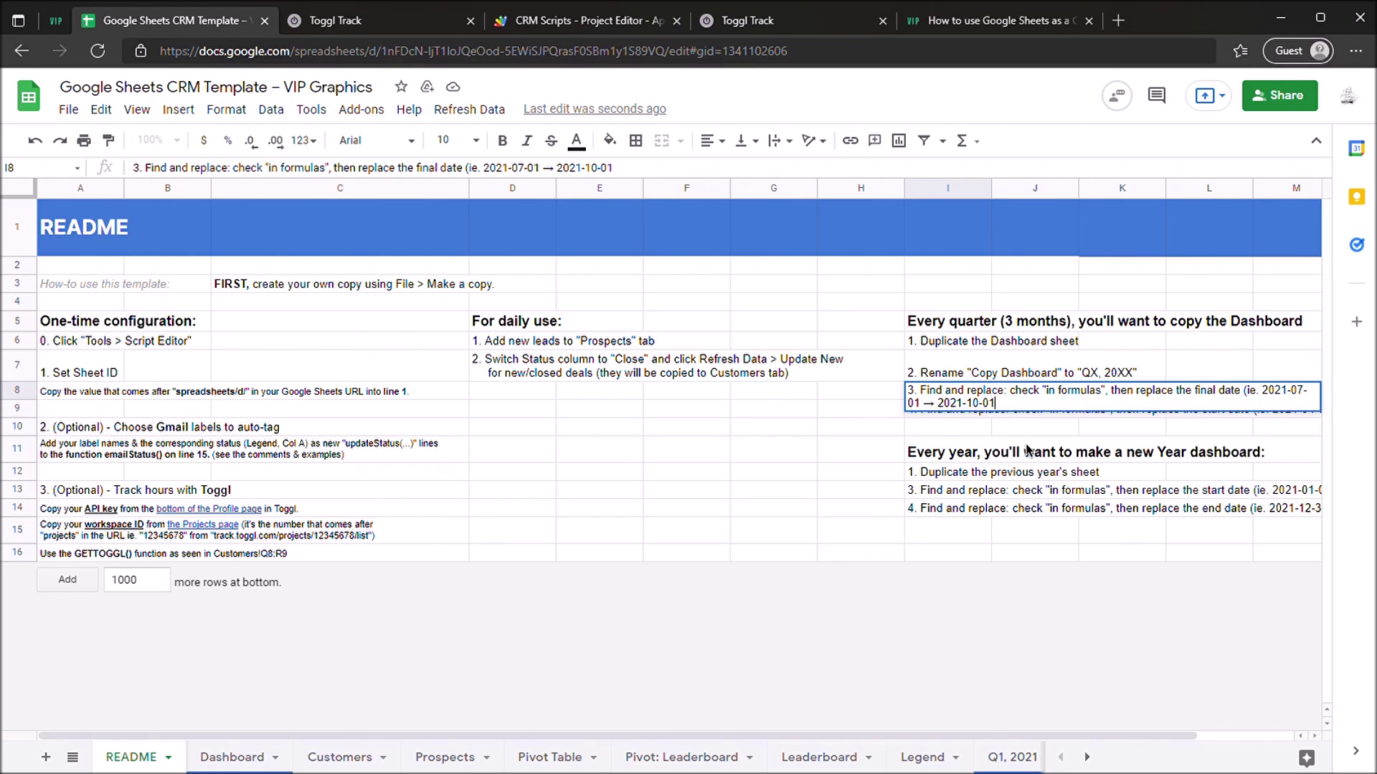
key(Return)
key(Return)
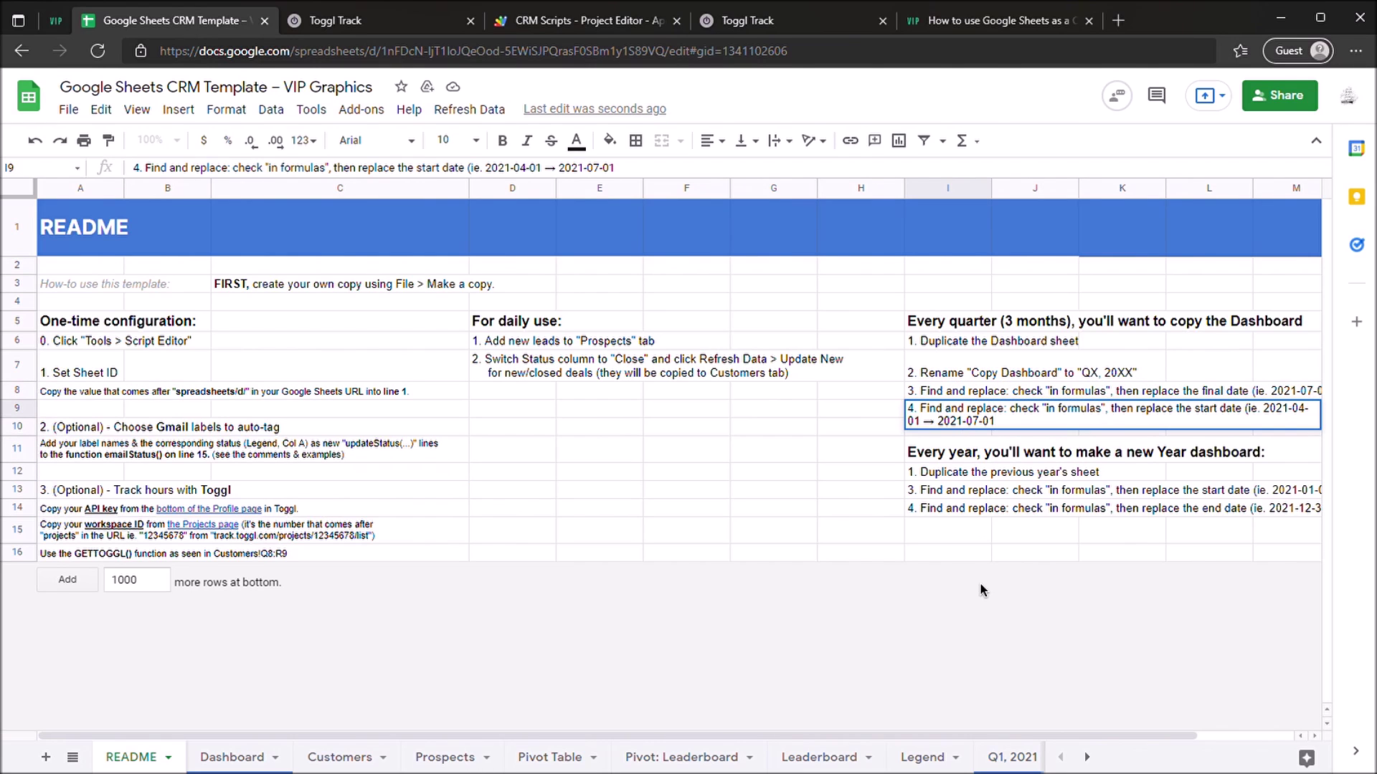
click(986, 539)
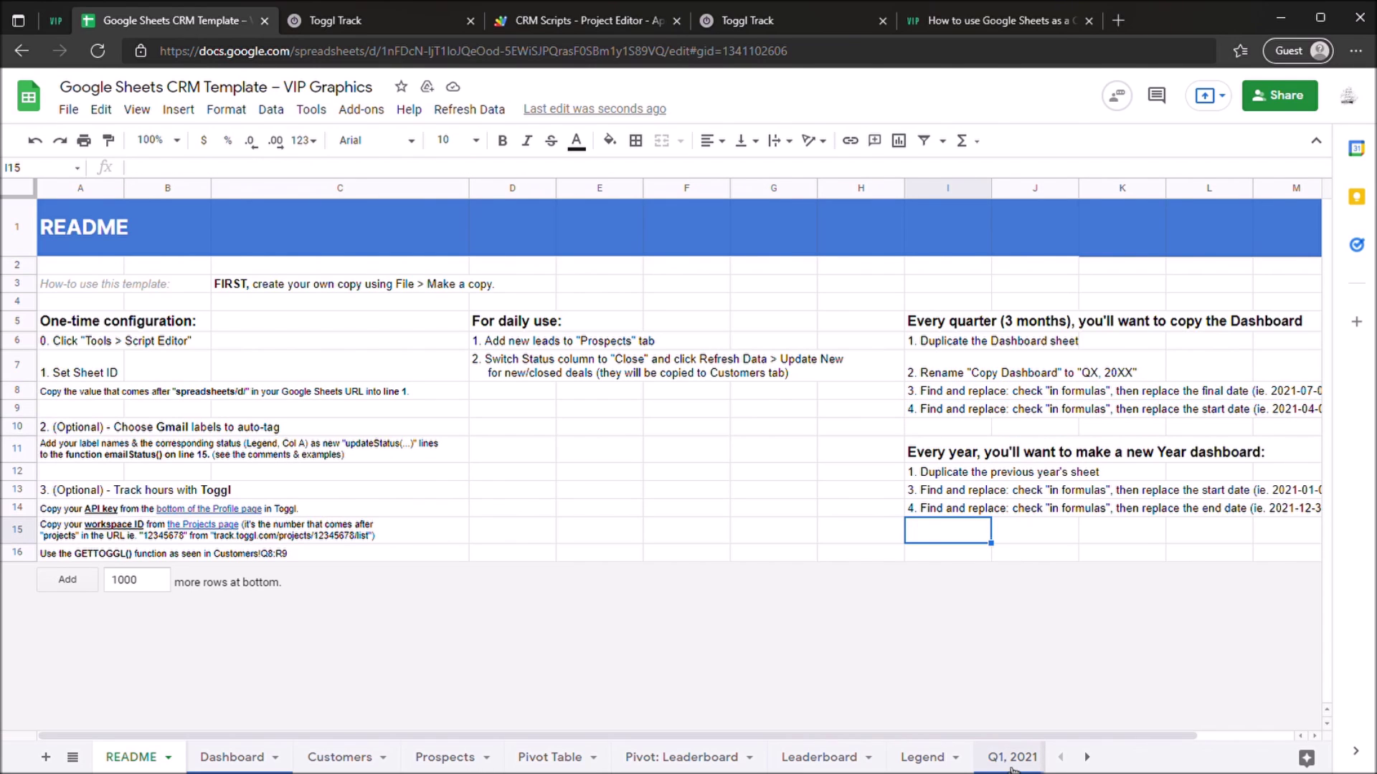
click(1087, 757)
click(456, 758)
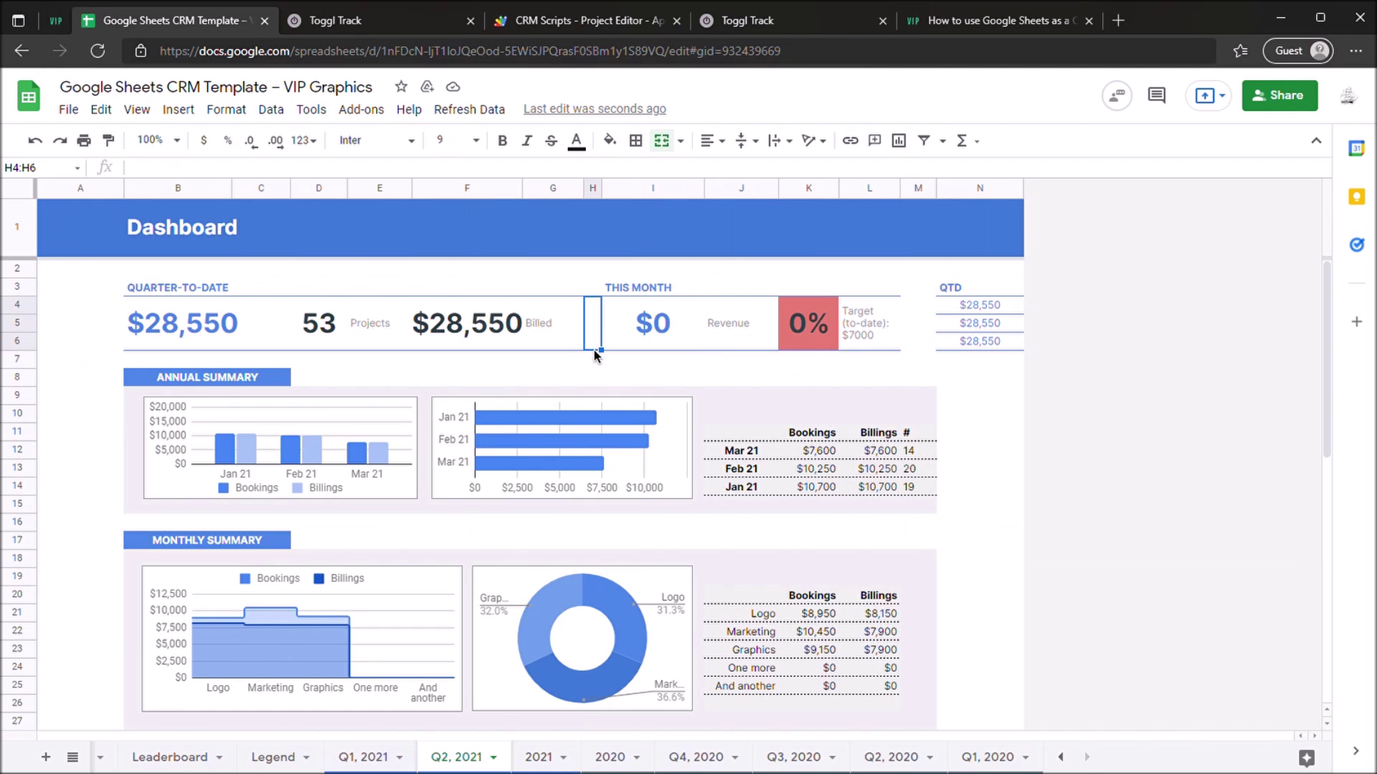
Step: Set up Find and replace with 2021-04-01 as search text and 2021-07-01 as replacement
key(ctrl+h)
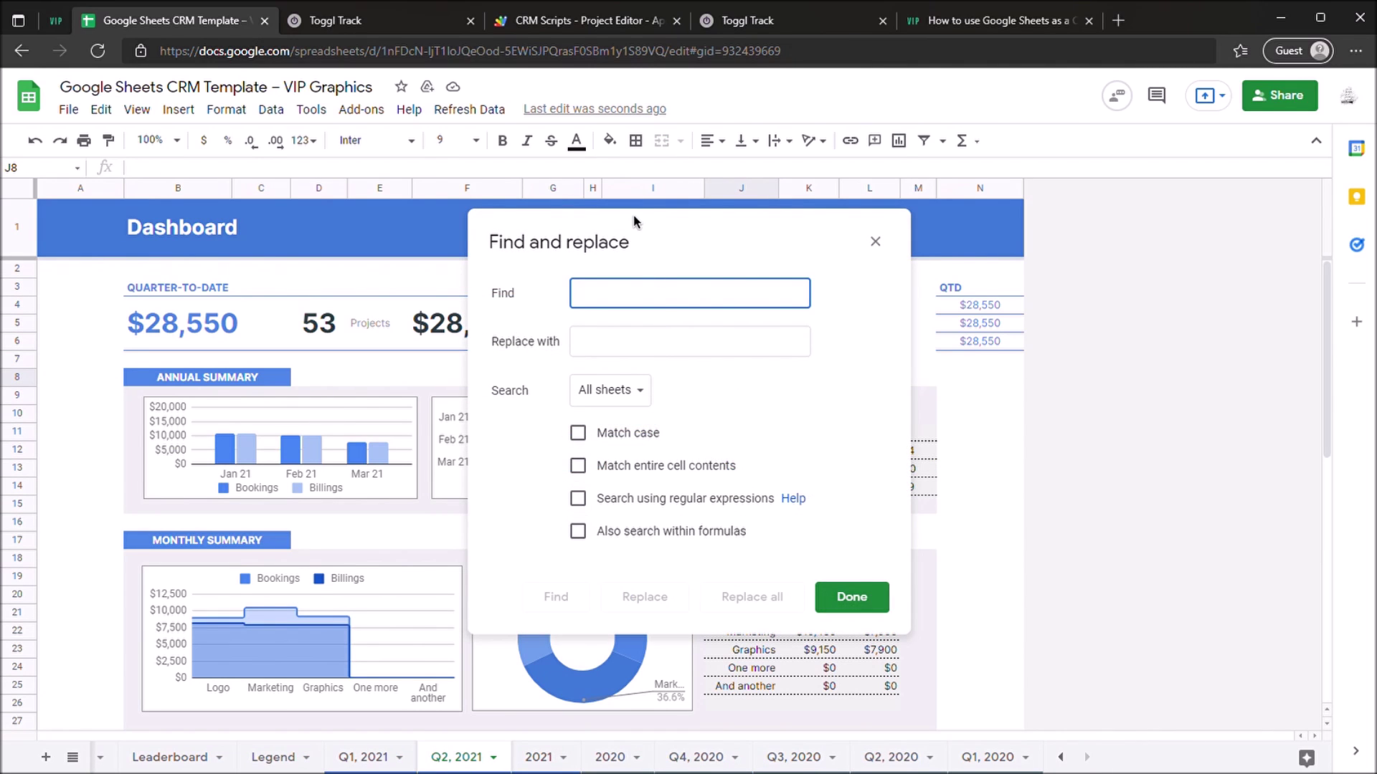
drag(633, 221, 860, 259)
click(405, 325)
click(445, 326)
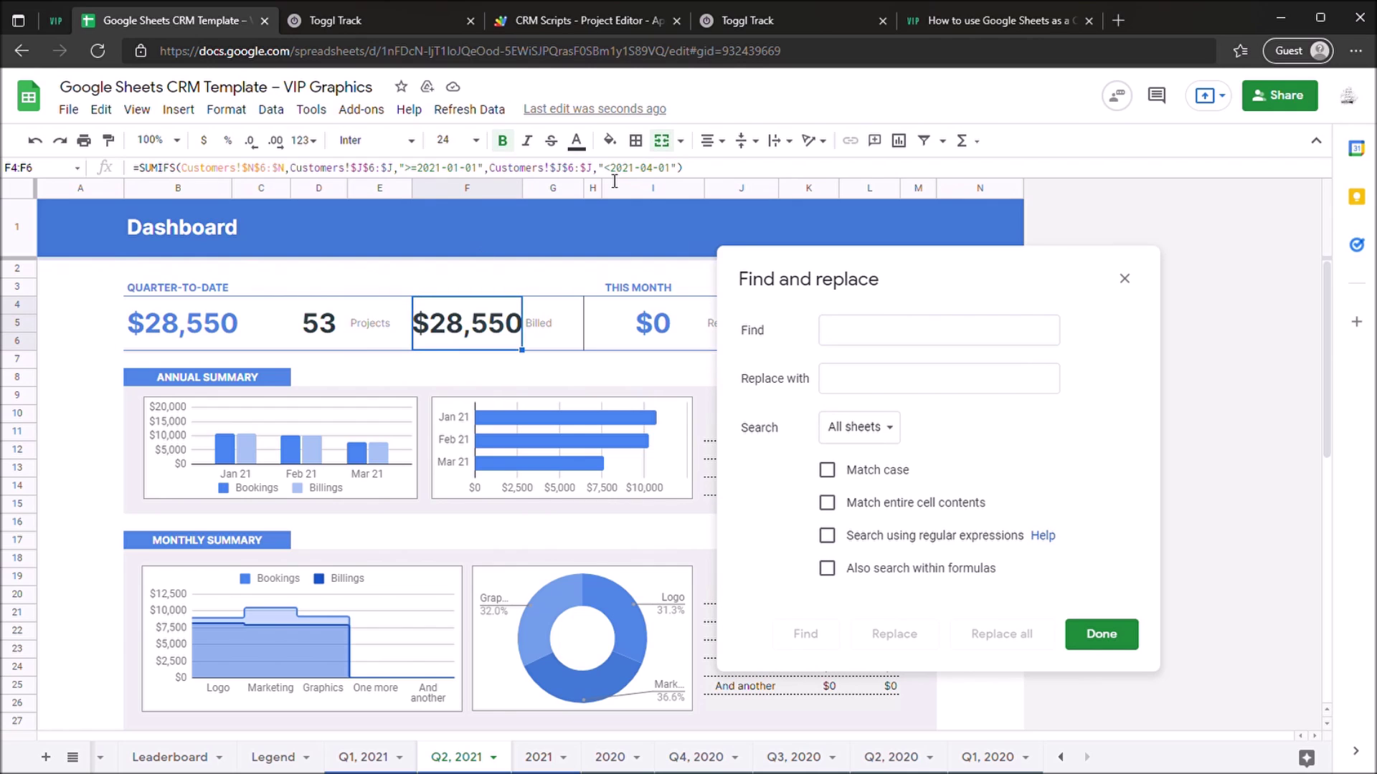
drag(611, 168, 669, 168)
key(ctrl+c)
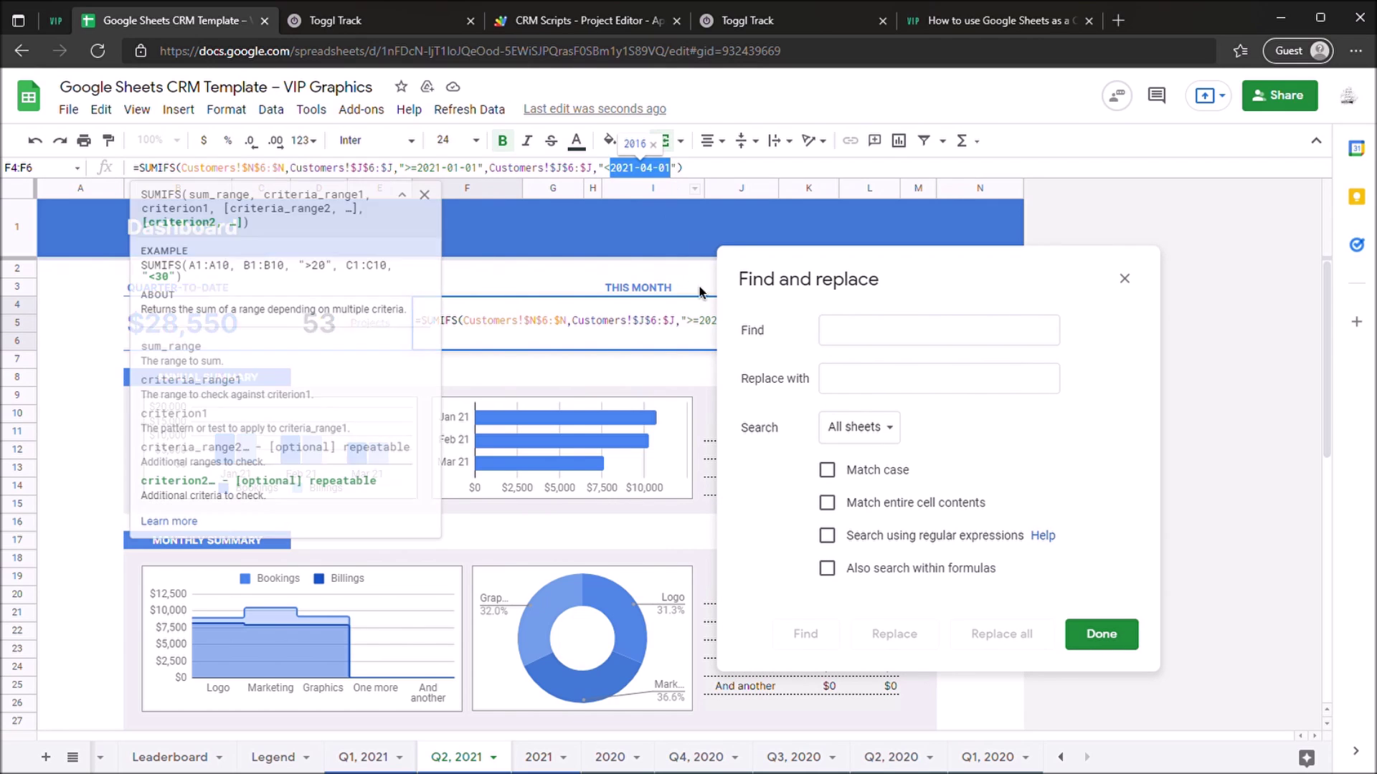
click(863, 335)
key(ctrl+v)
click(884, 391)
key(ctrl+v)
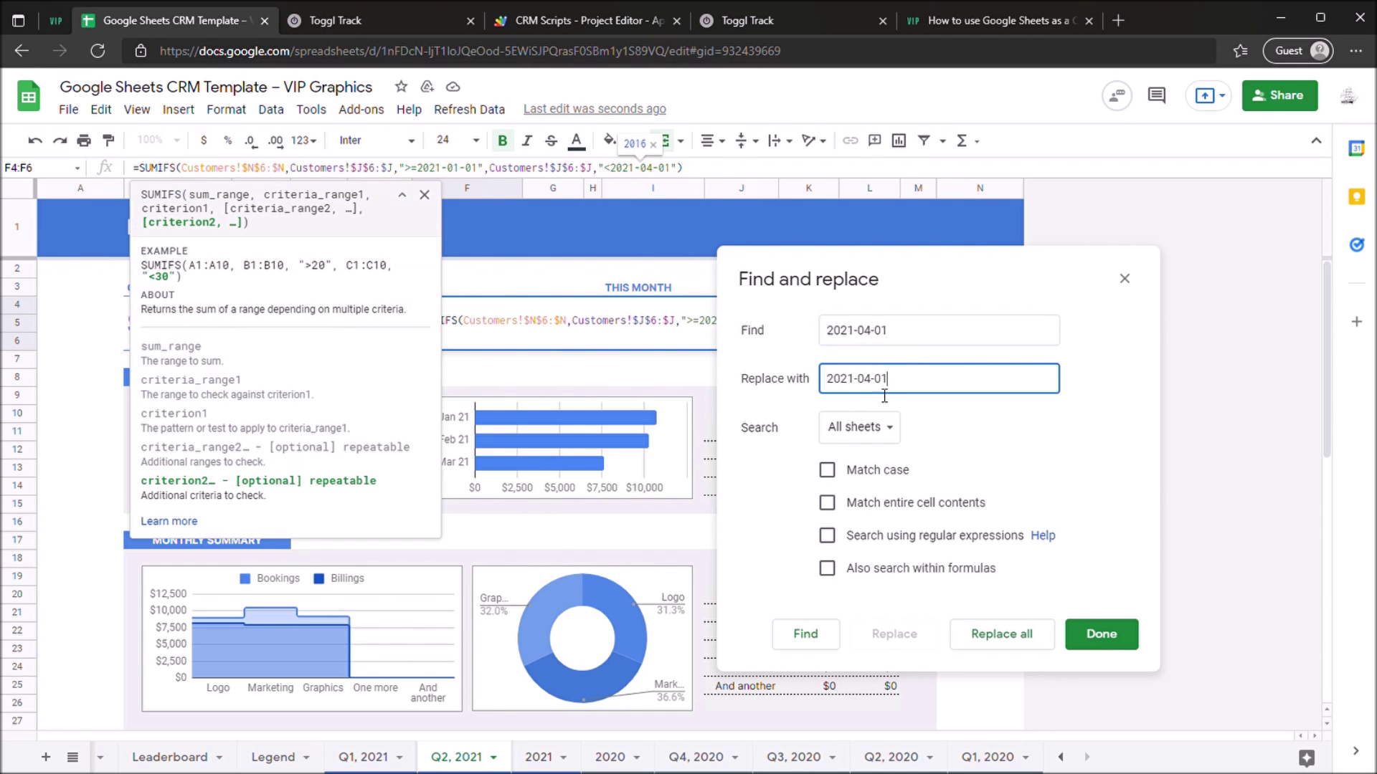
drag(871, 391, 864, 392)
text(7)
Step: Search this sheet within formulas and replace all 2021-04-01 with 2021-07-01
click(896, 475)
click(895, 487)
click(901, 582)
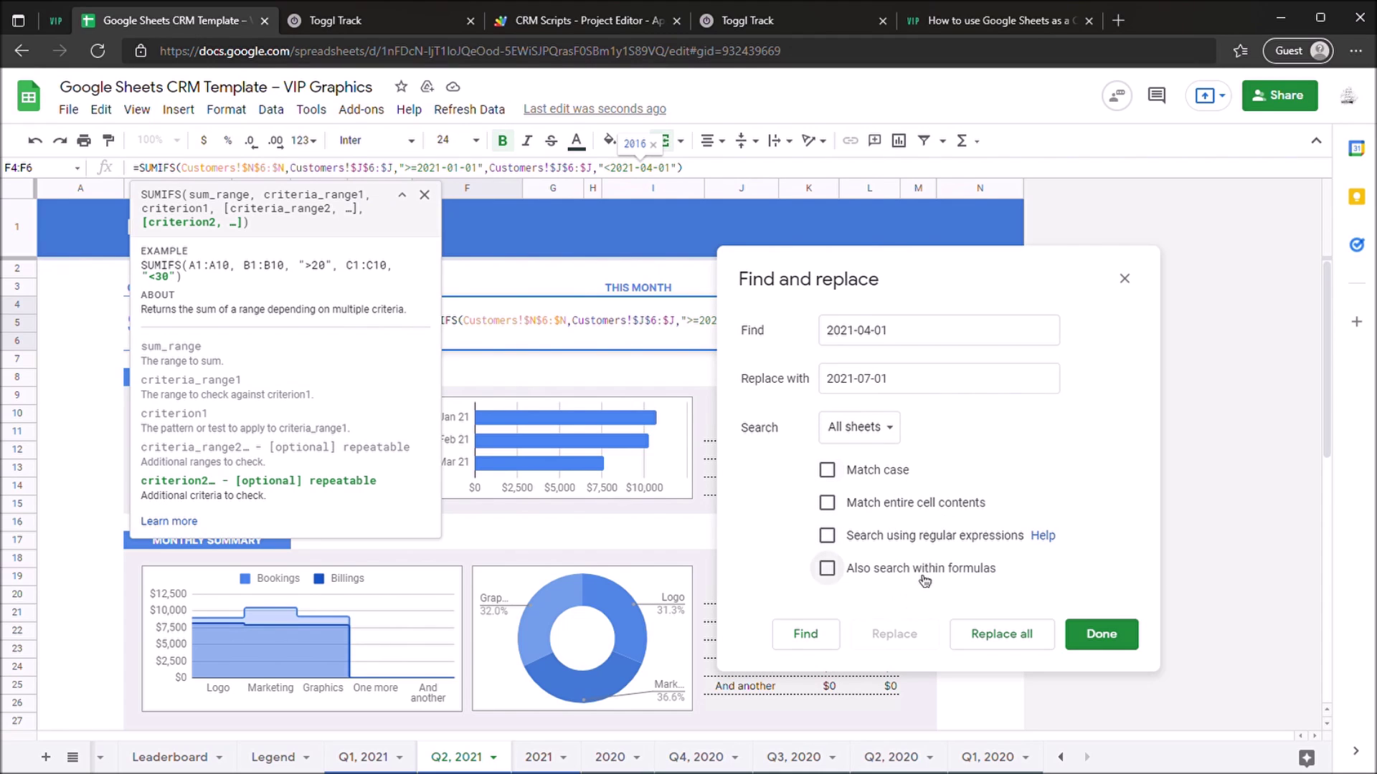
click(859, 427)
click(876, 448)
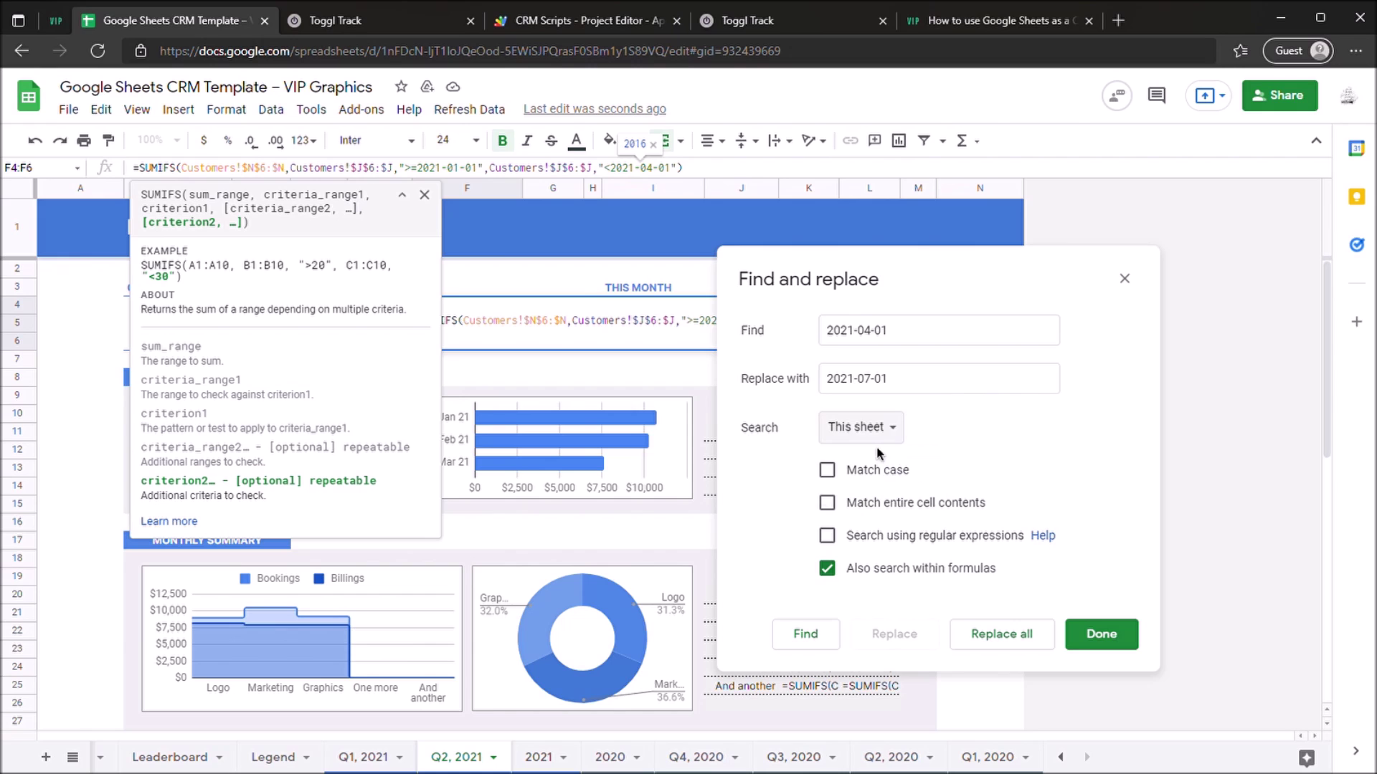
click(859, 427)
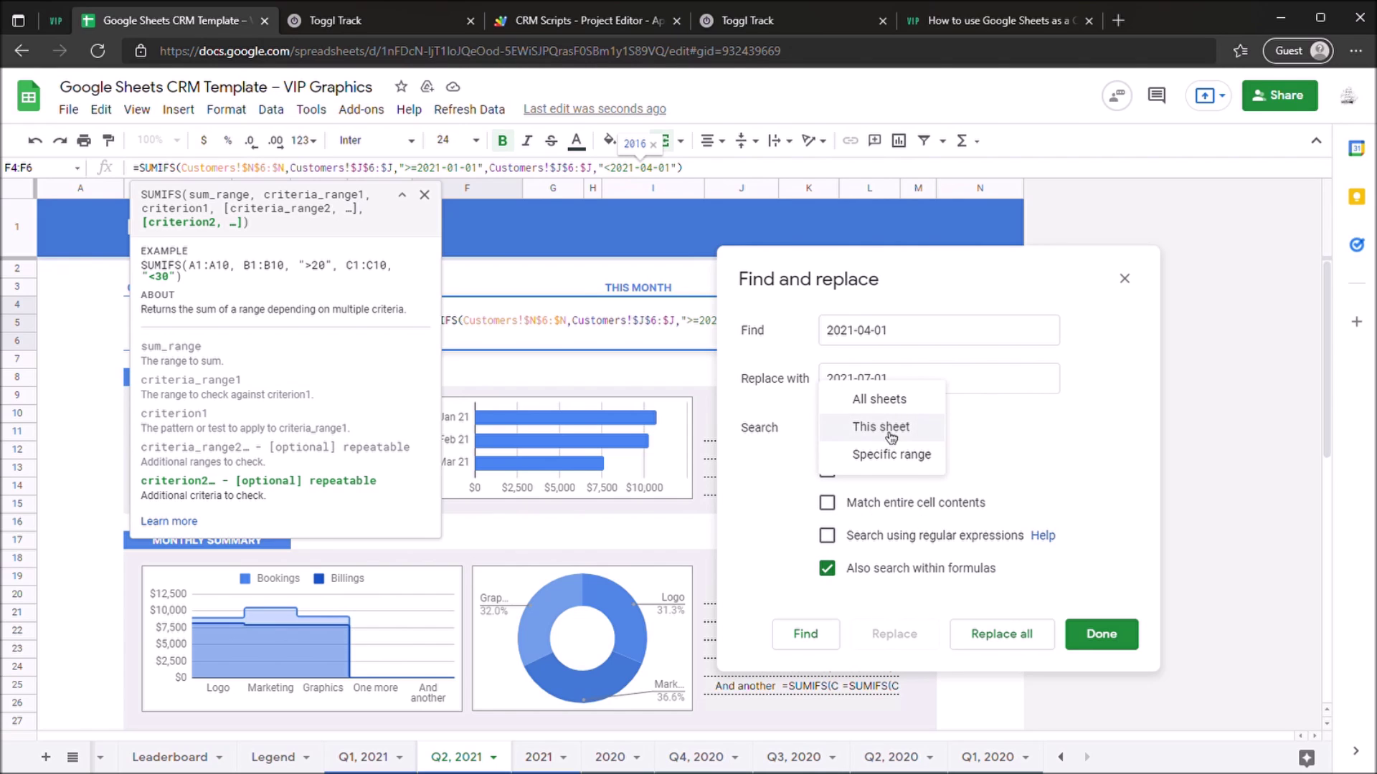
click(857, 428)
click(826, 469)
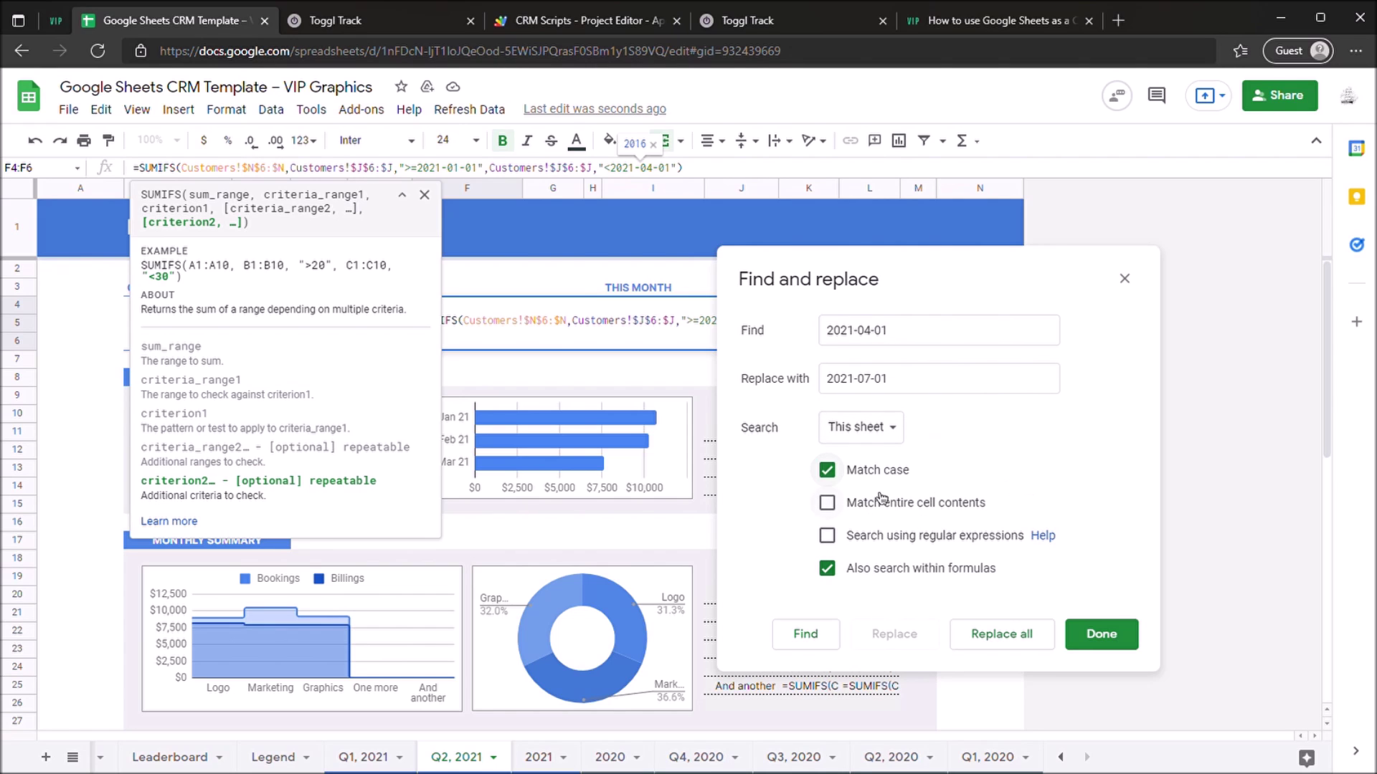
click(827, 470)
click(925, 380)
click(1003, 644)
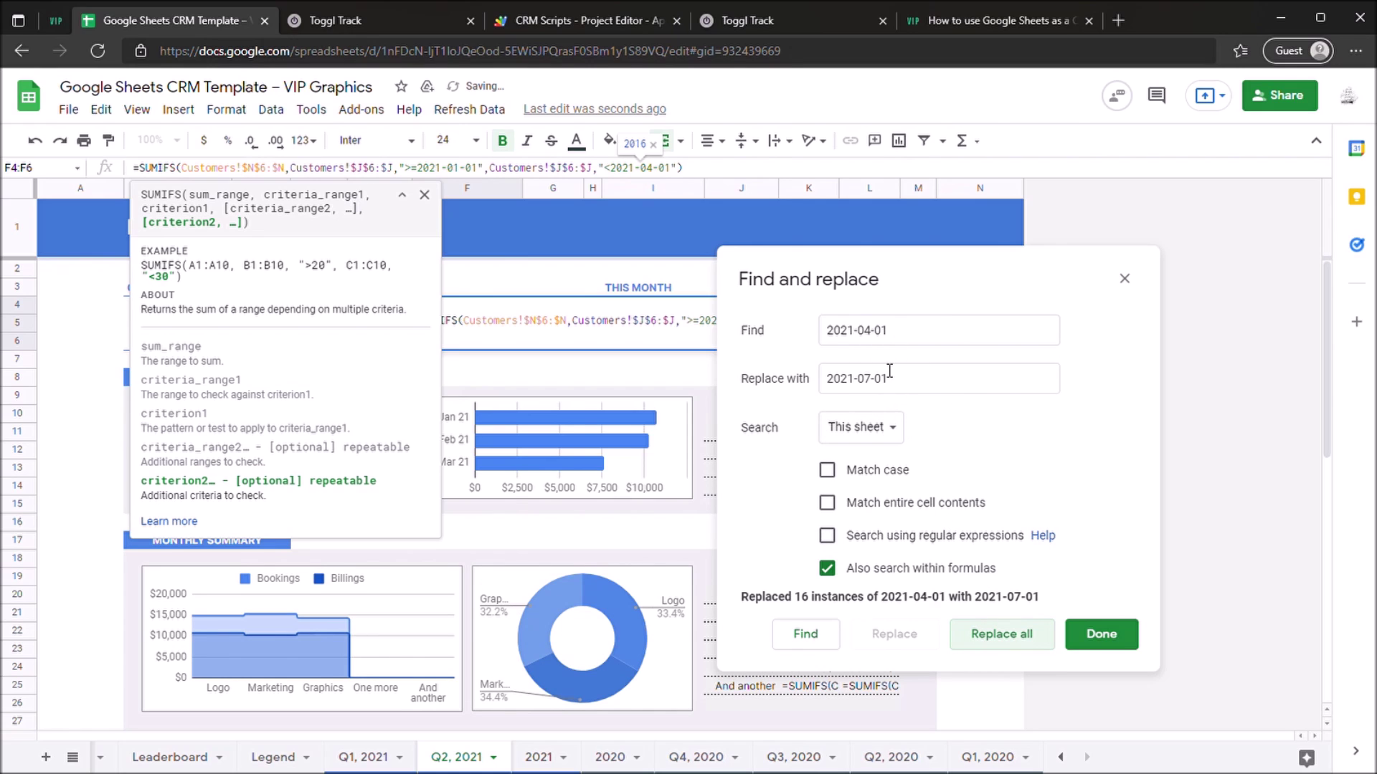
Step: Replace all 2021-01-01 with 2021-04-01 in the same dialog
click(865, 331)
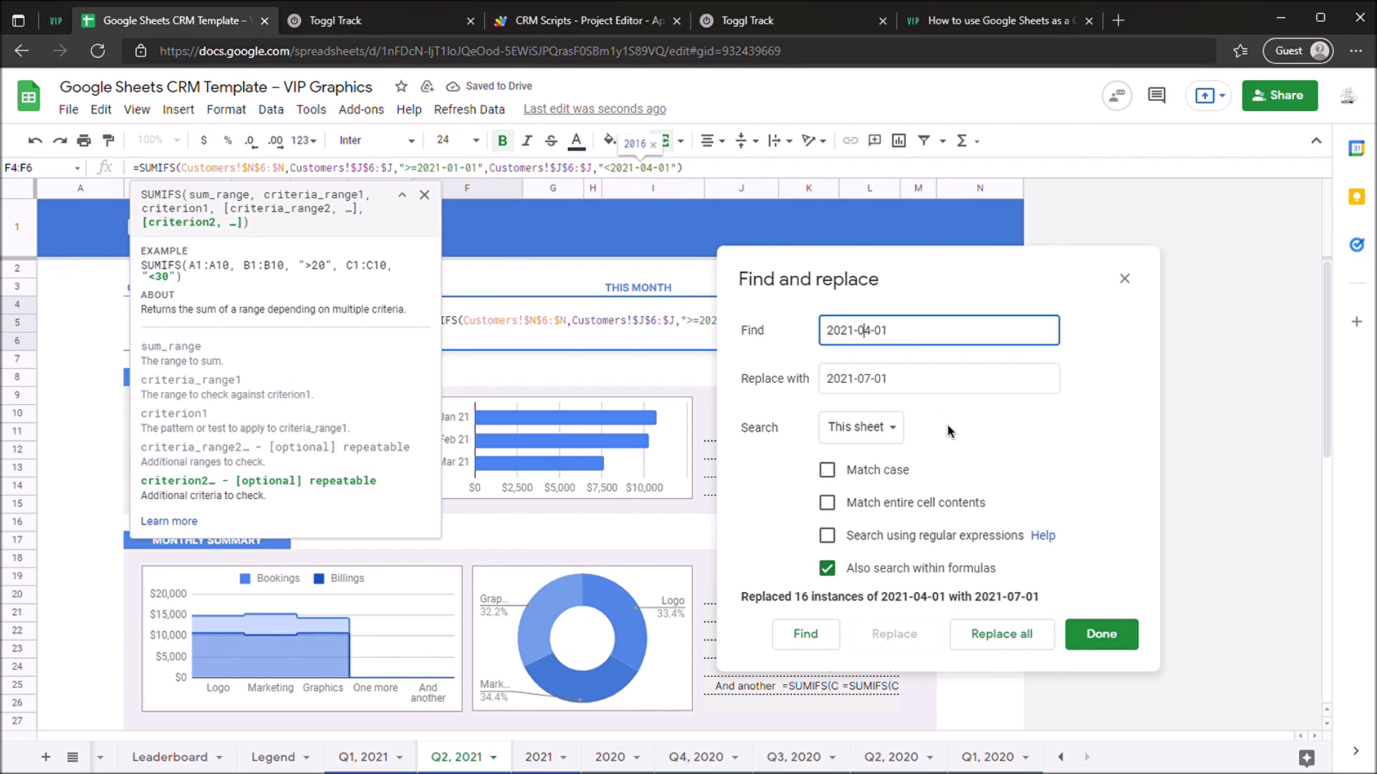
key(Delete)
text(1)
click(872, 384)
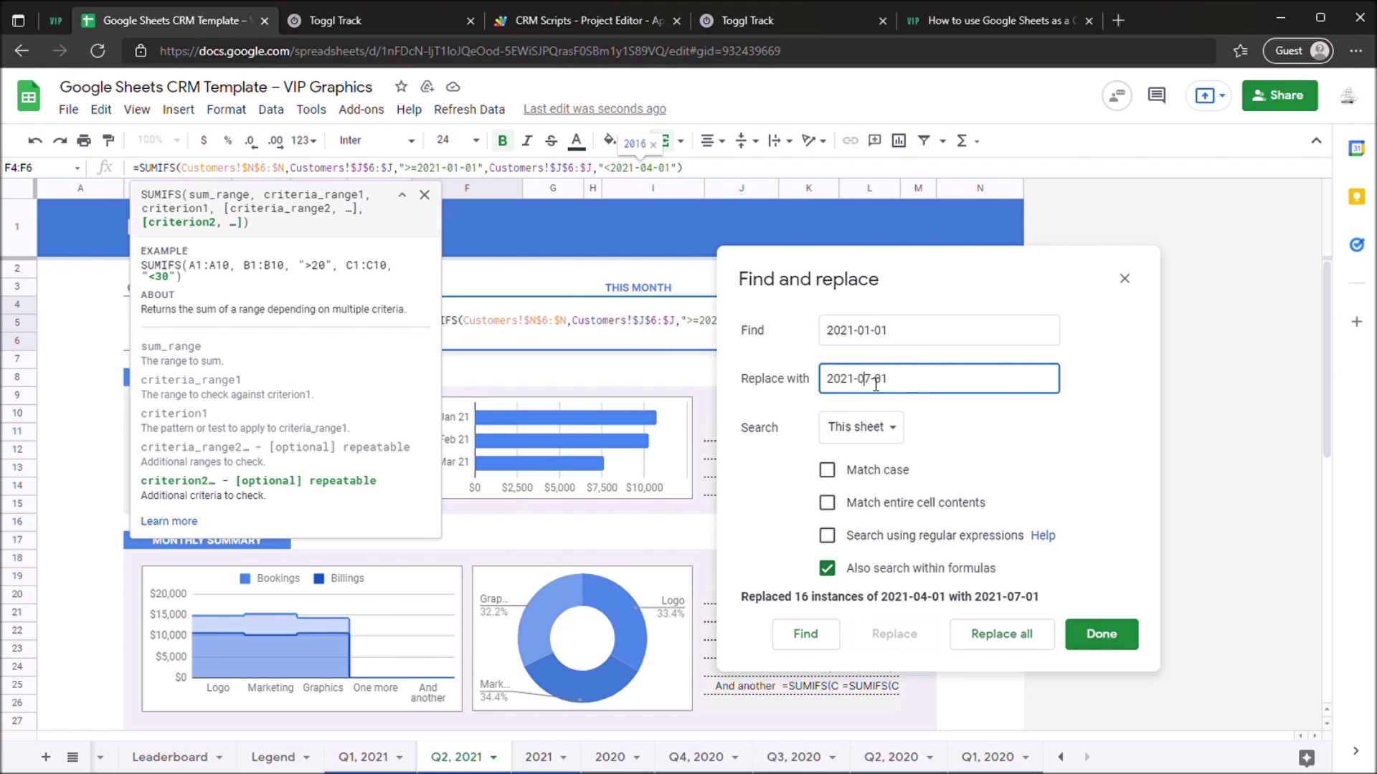
click(1001, 641)
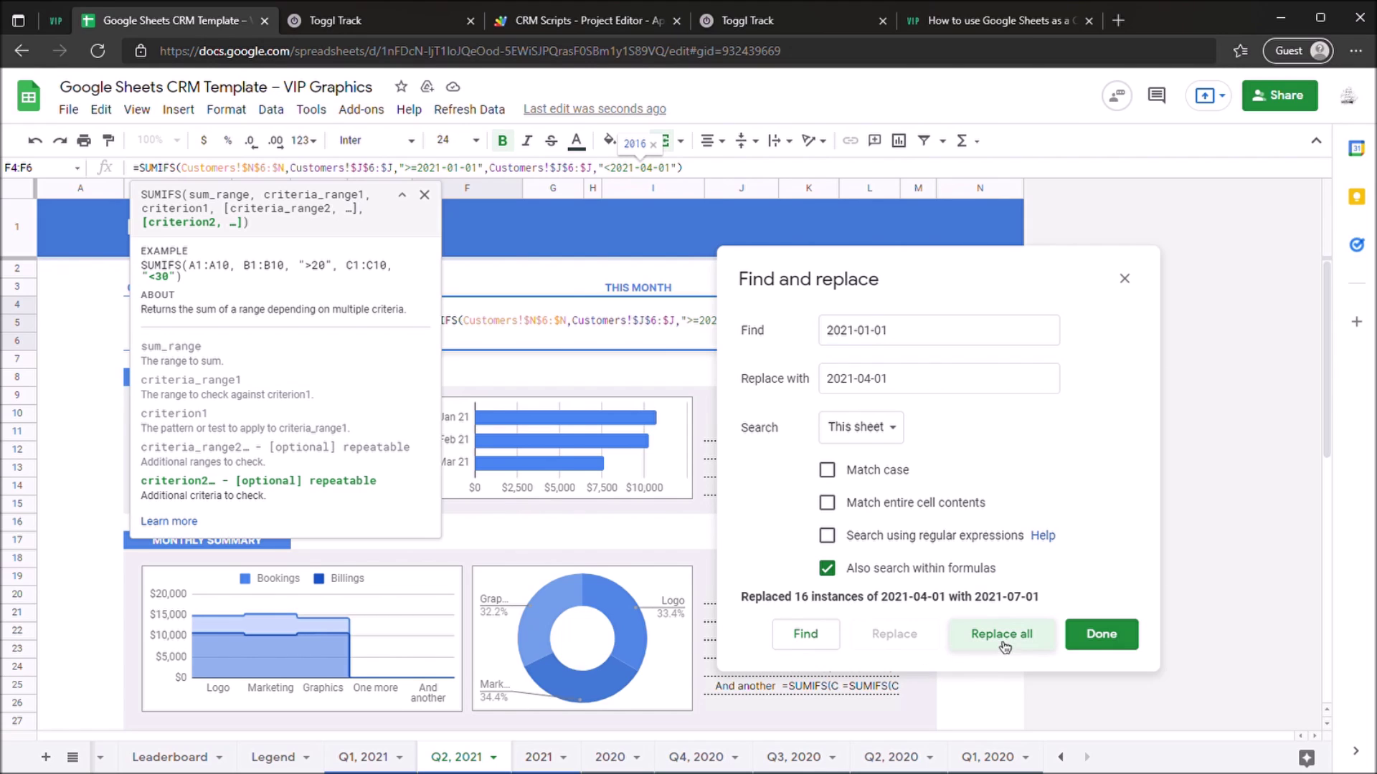
Step: Relabel the dashboard months as April 2021, May 2021 and June 2021
click(1132, 645)
click(749, 452)
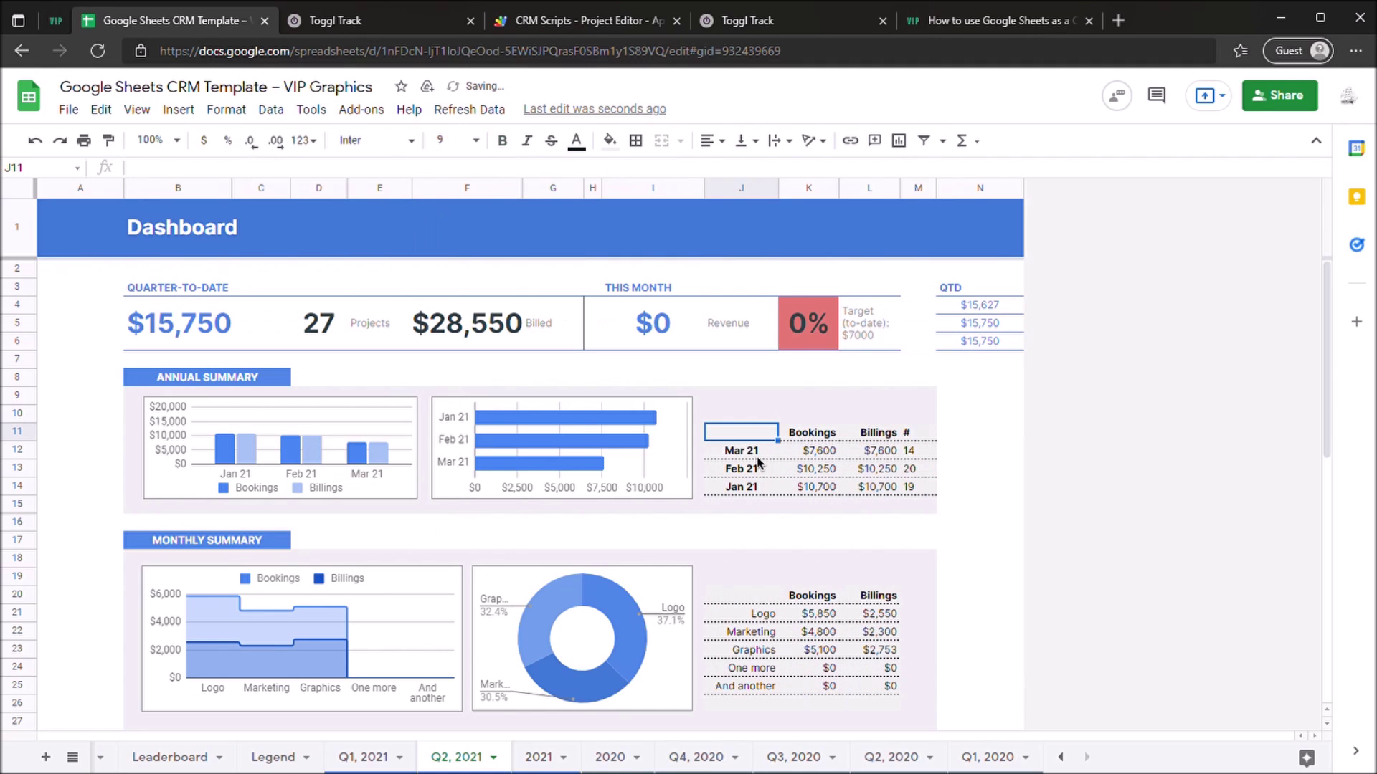
text(April 2021)
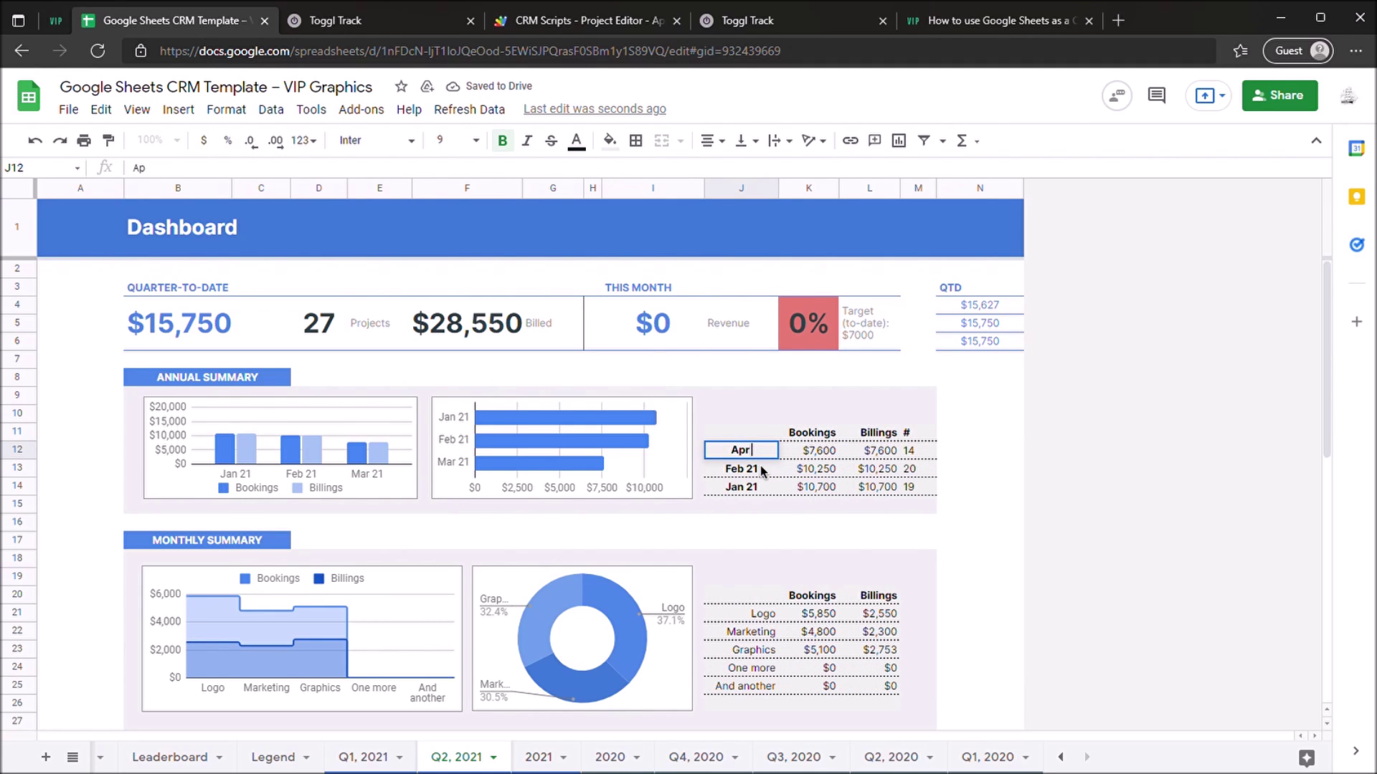
key(Return)
text(May 2021)
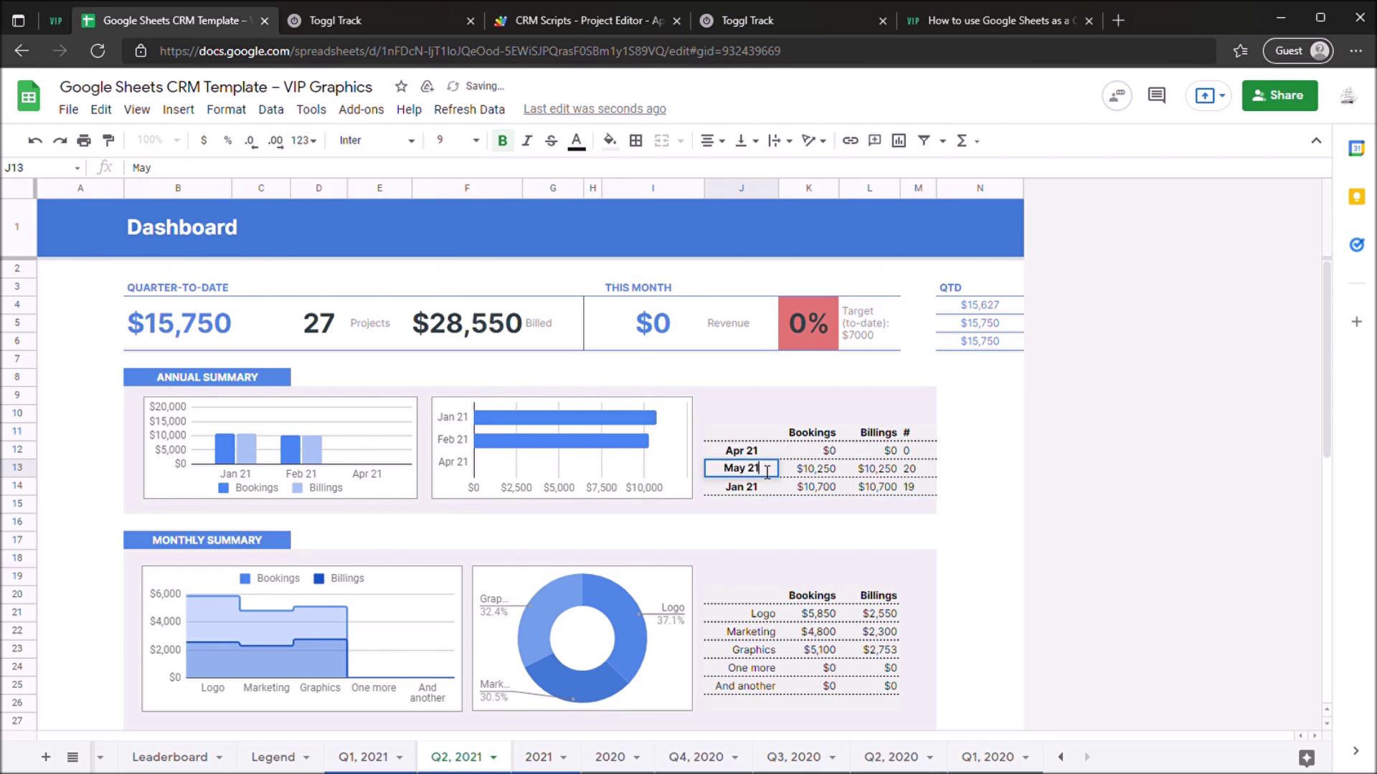
key(Return)
text(June 2021)
key(Return)
Step: Paste the Apr 21–Jun 21 labels transposed across row 32 starting at J32
scroll(804, 481, down, 2)
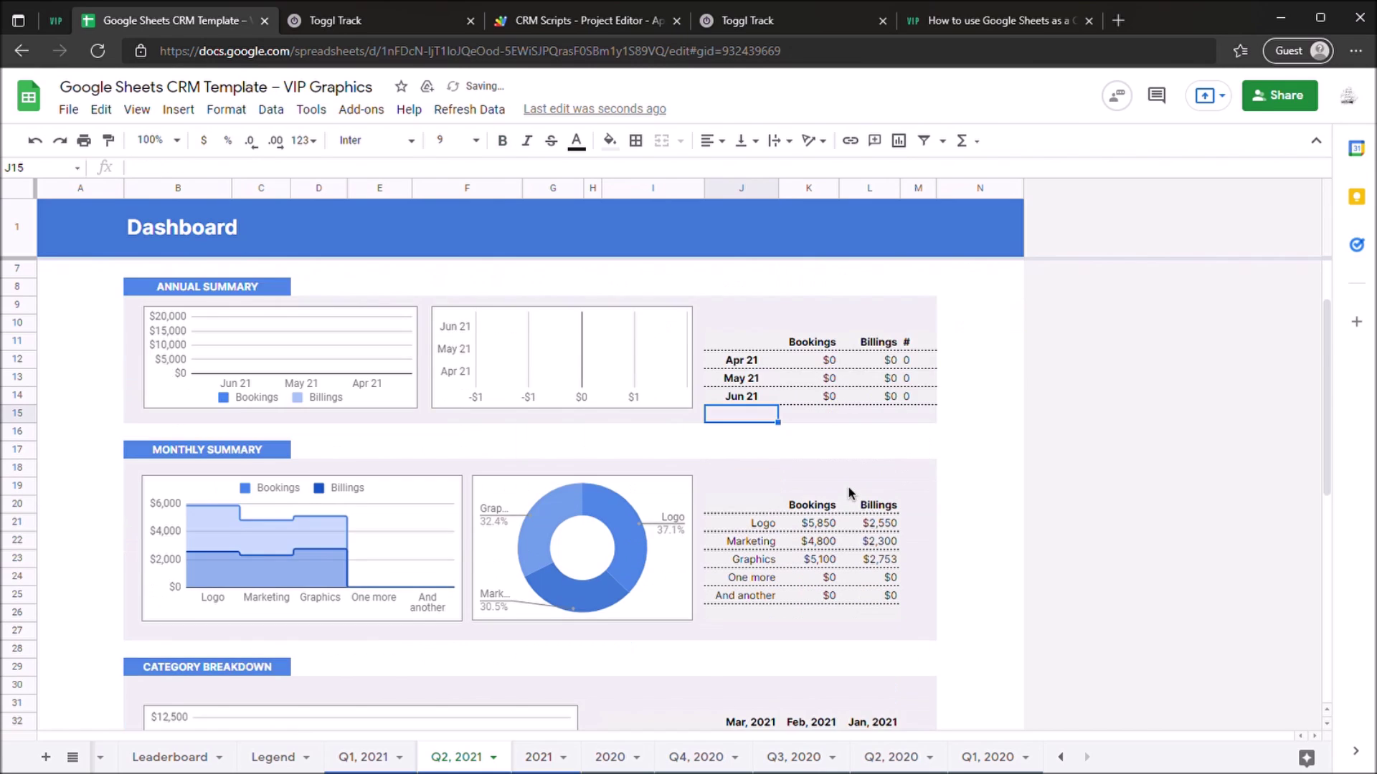
drag(749, 359, 748, 399)
key(ctrl+c)
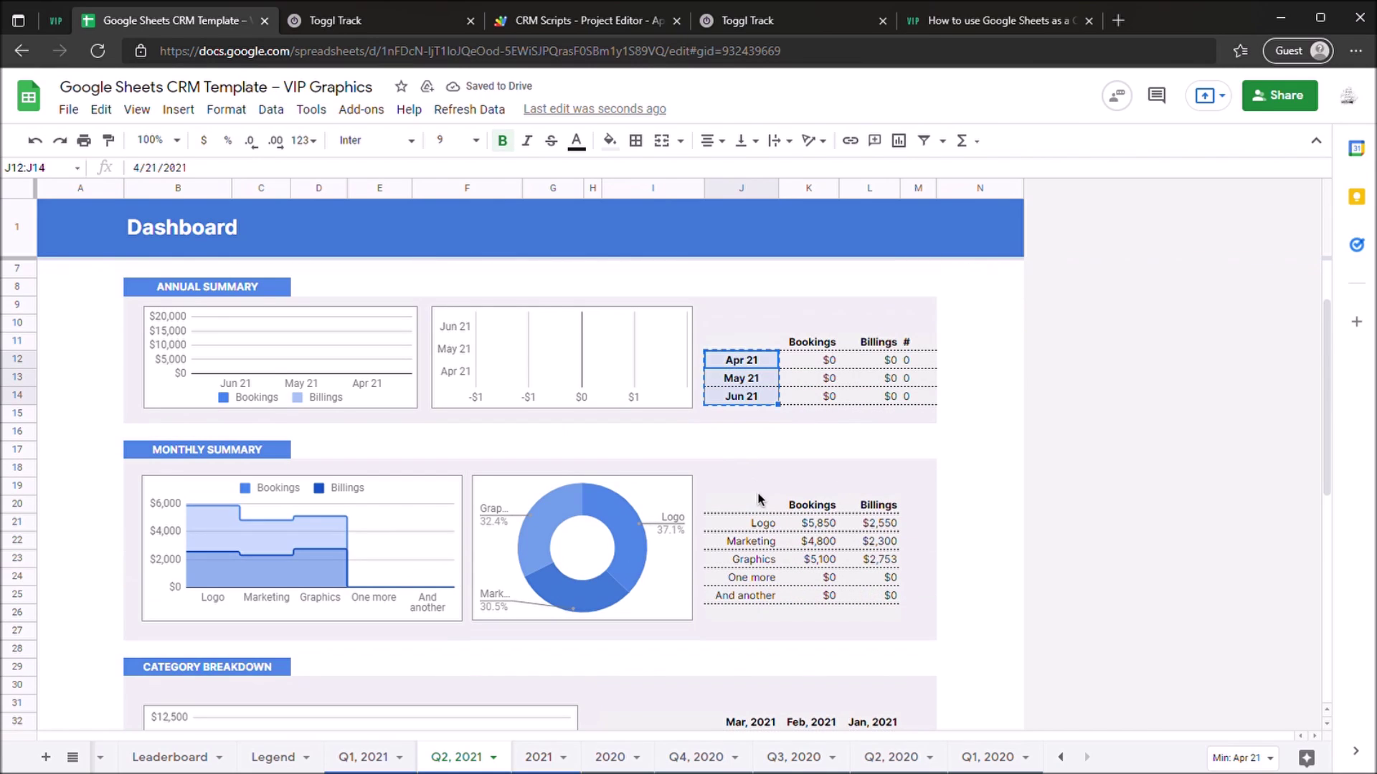
scroll(750, 483, down, 3)
scroll(751, 483, up, 2)
scroll(750, 483, down, 2)
right_click(764, 540)
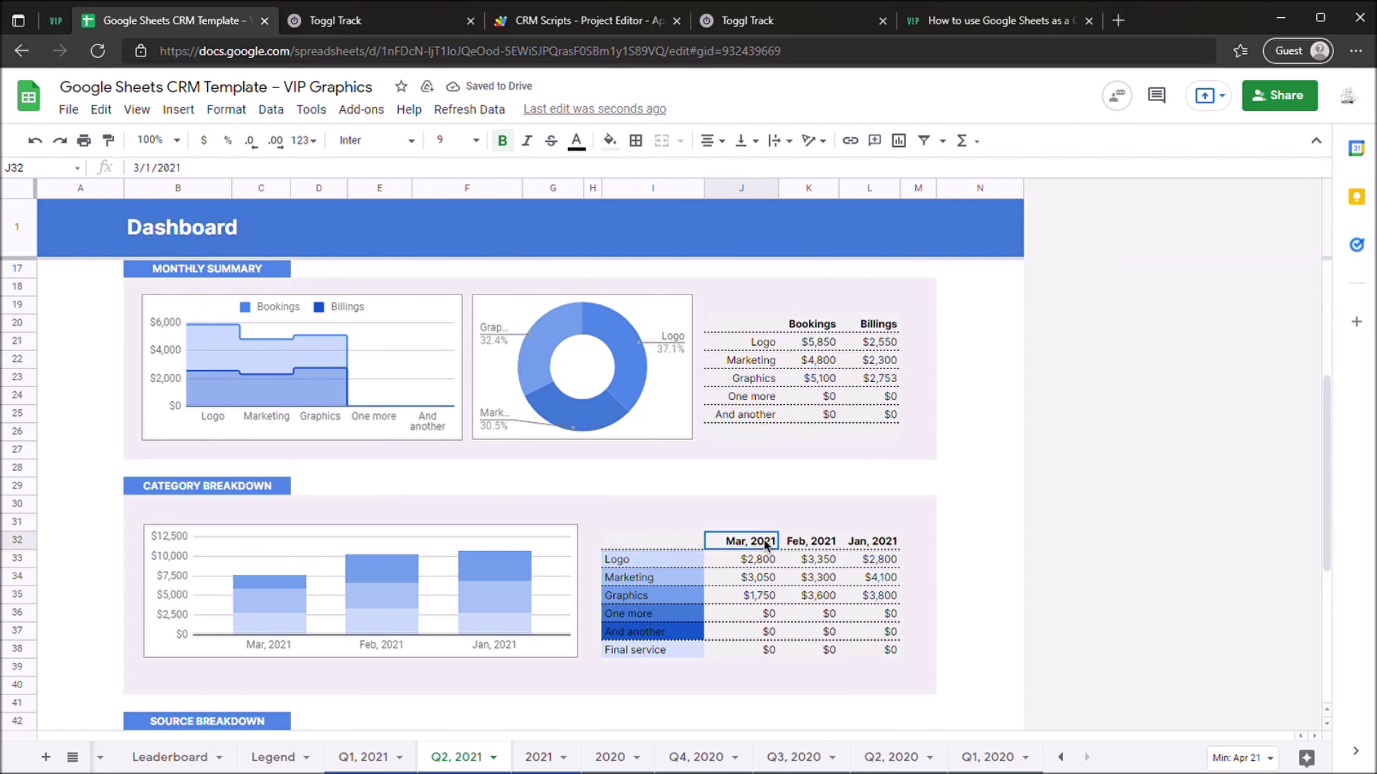
mouse_move(889, 252)
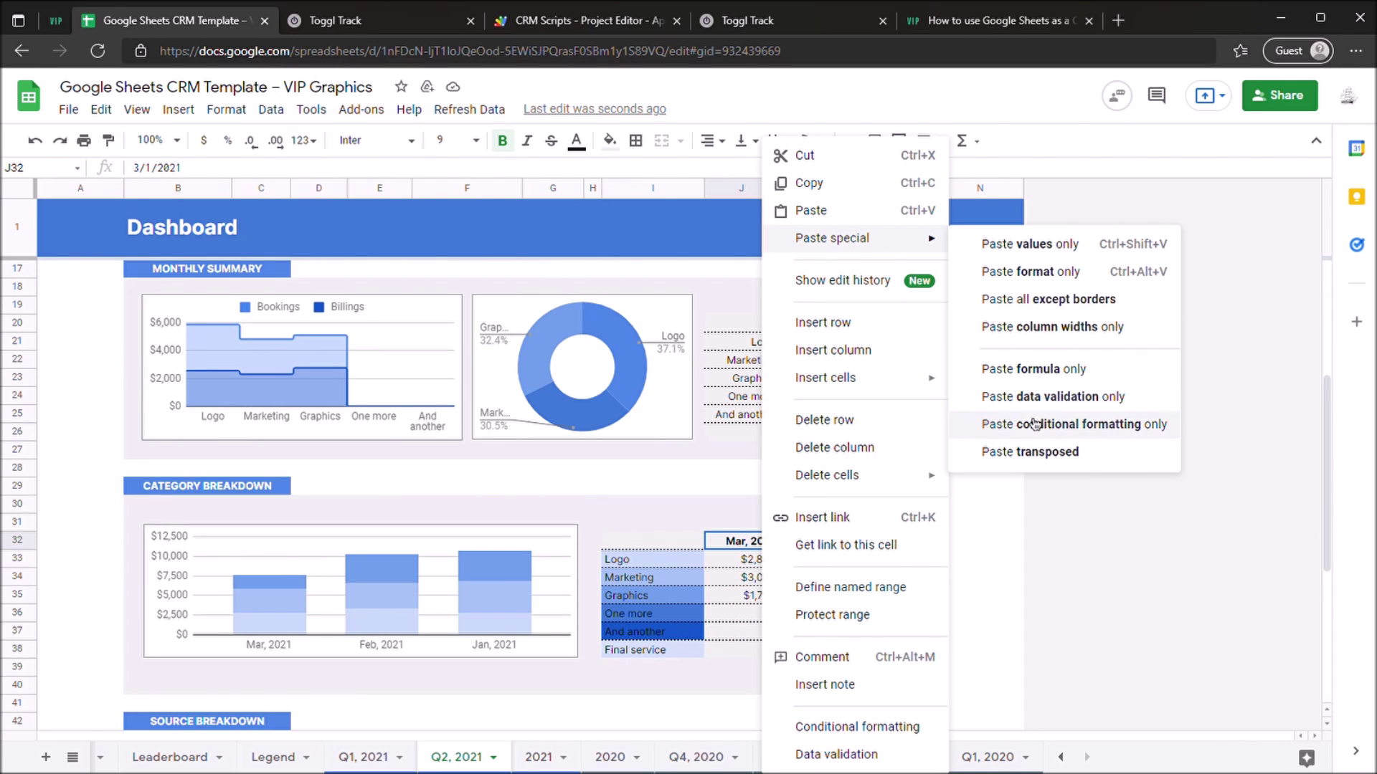
click(1047, 451)
scroll(746, 478, down, 4)
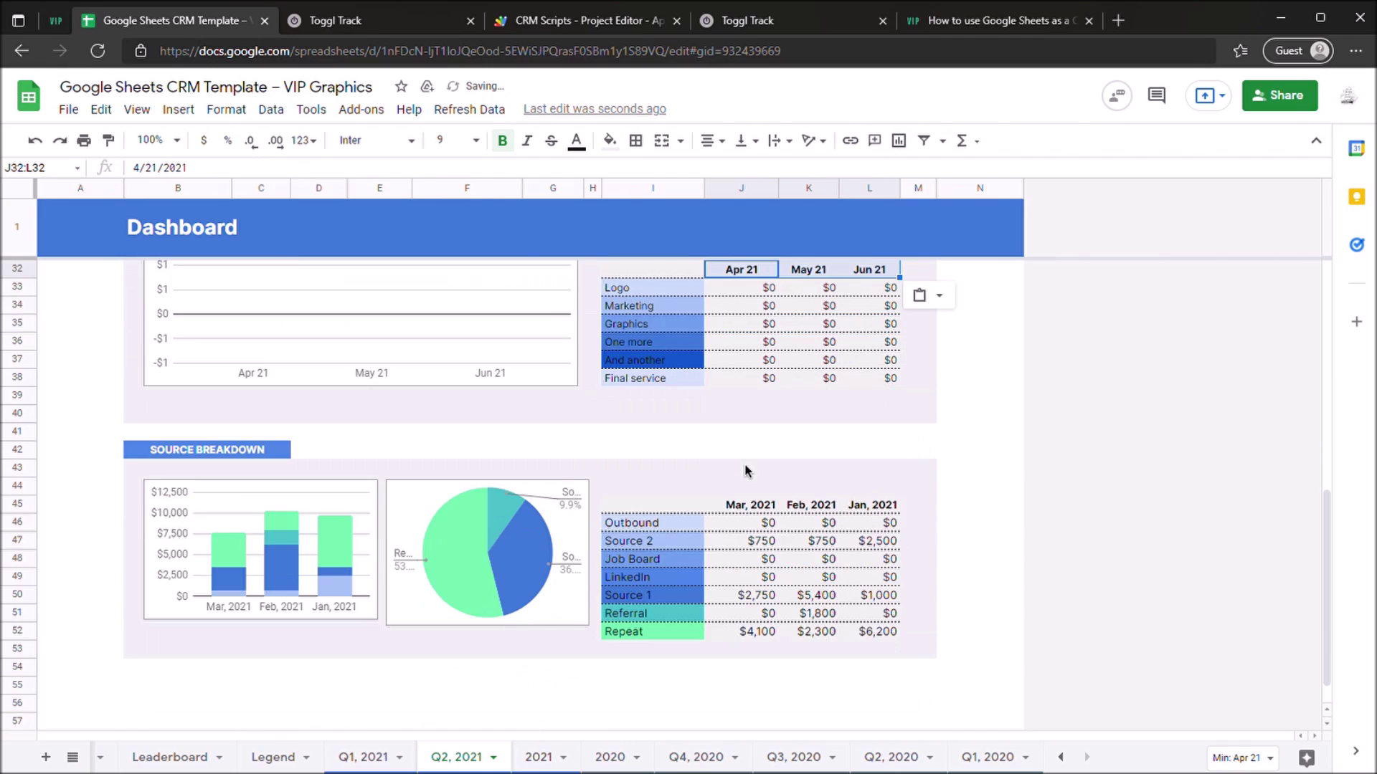
scroll(745, 474, up, 1)
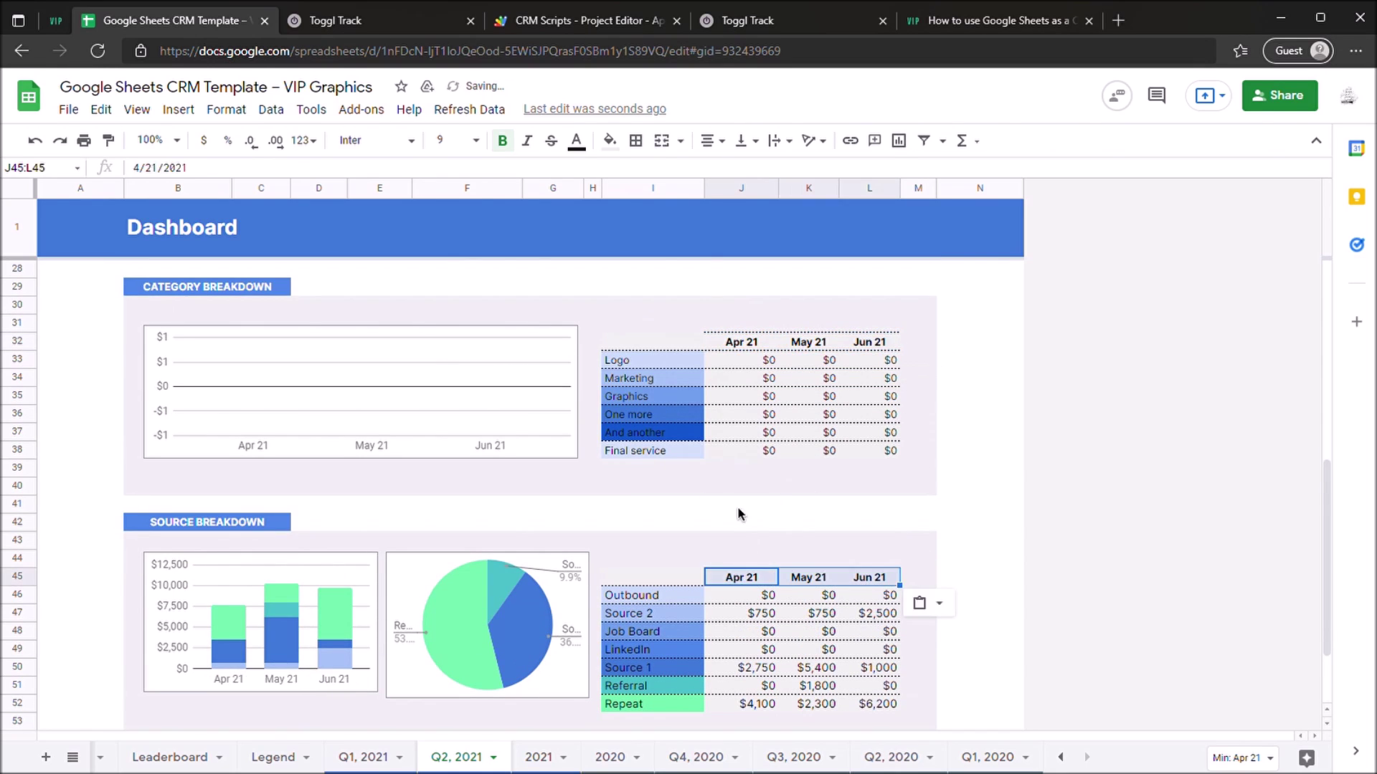
scroll(731, 522, down, 3)
scroll(731, 522, up, 6)
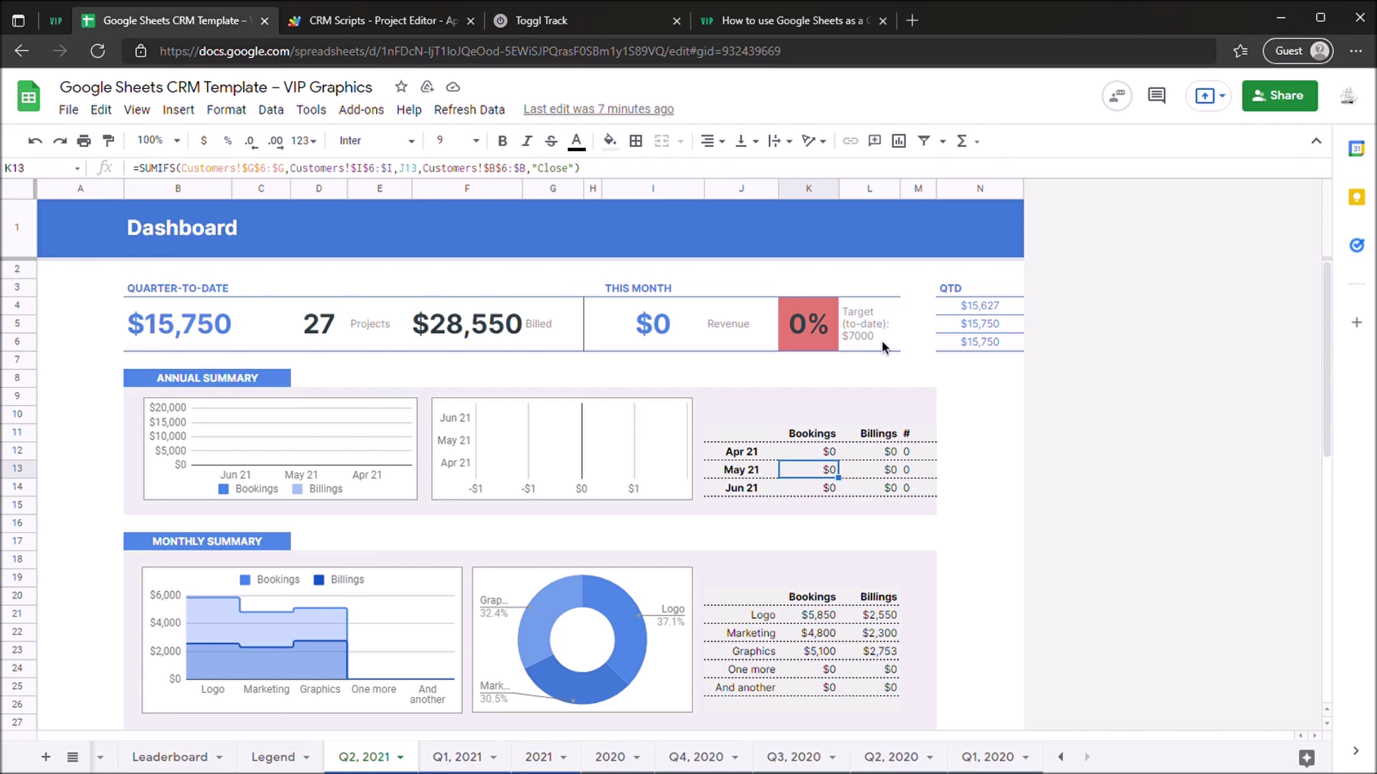
click(613, 759)
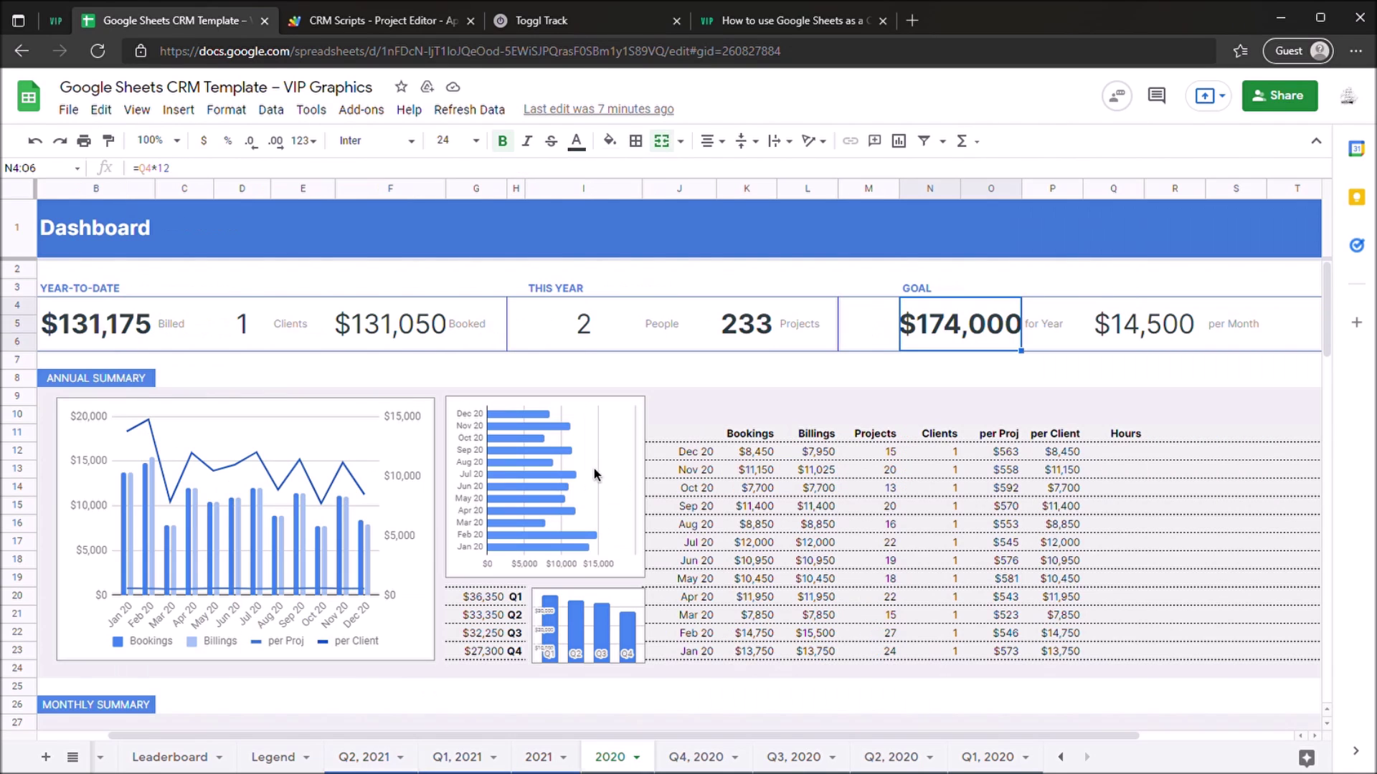
click(124, 339)
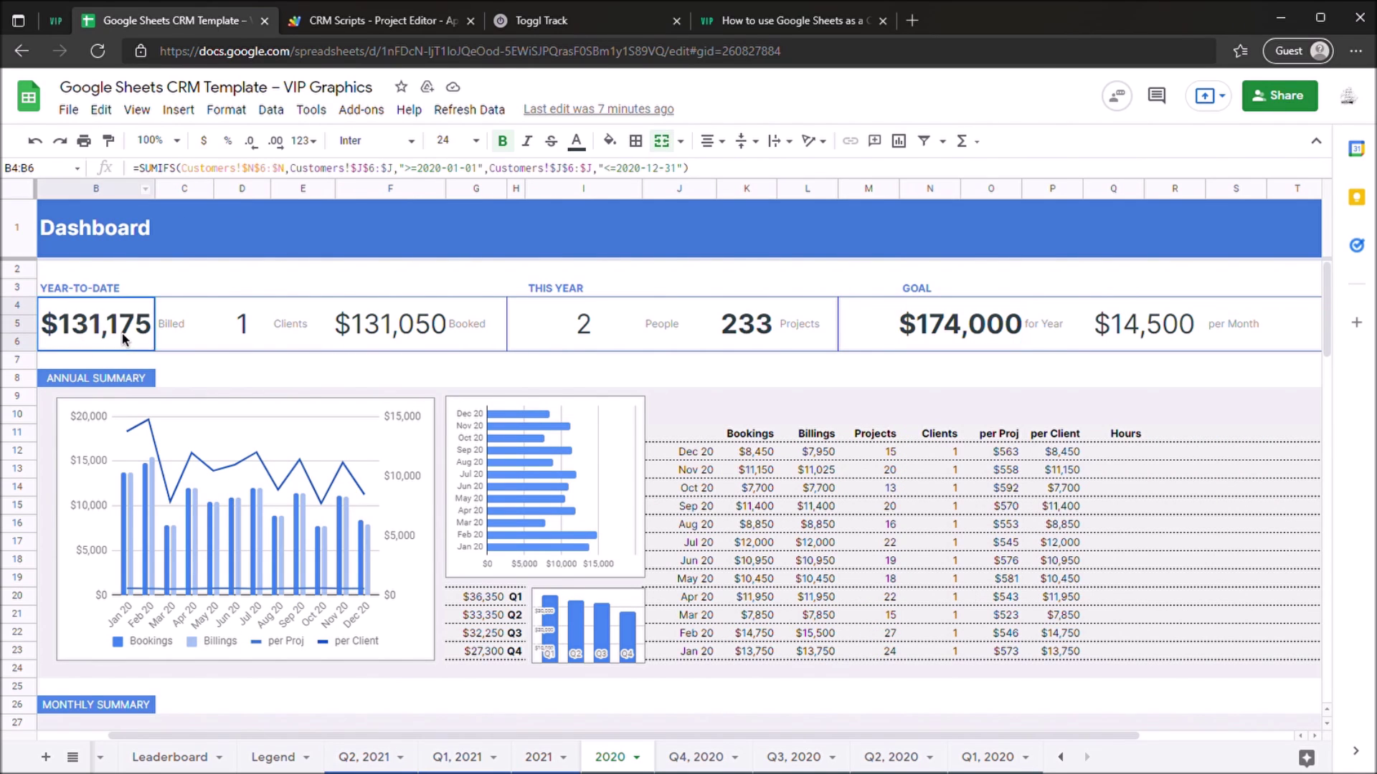
click(466, 172)
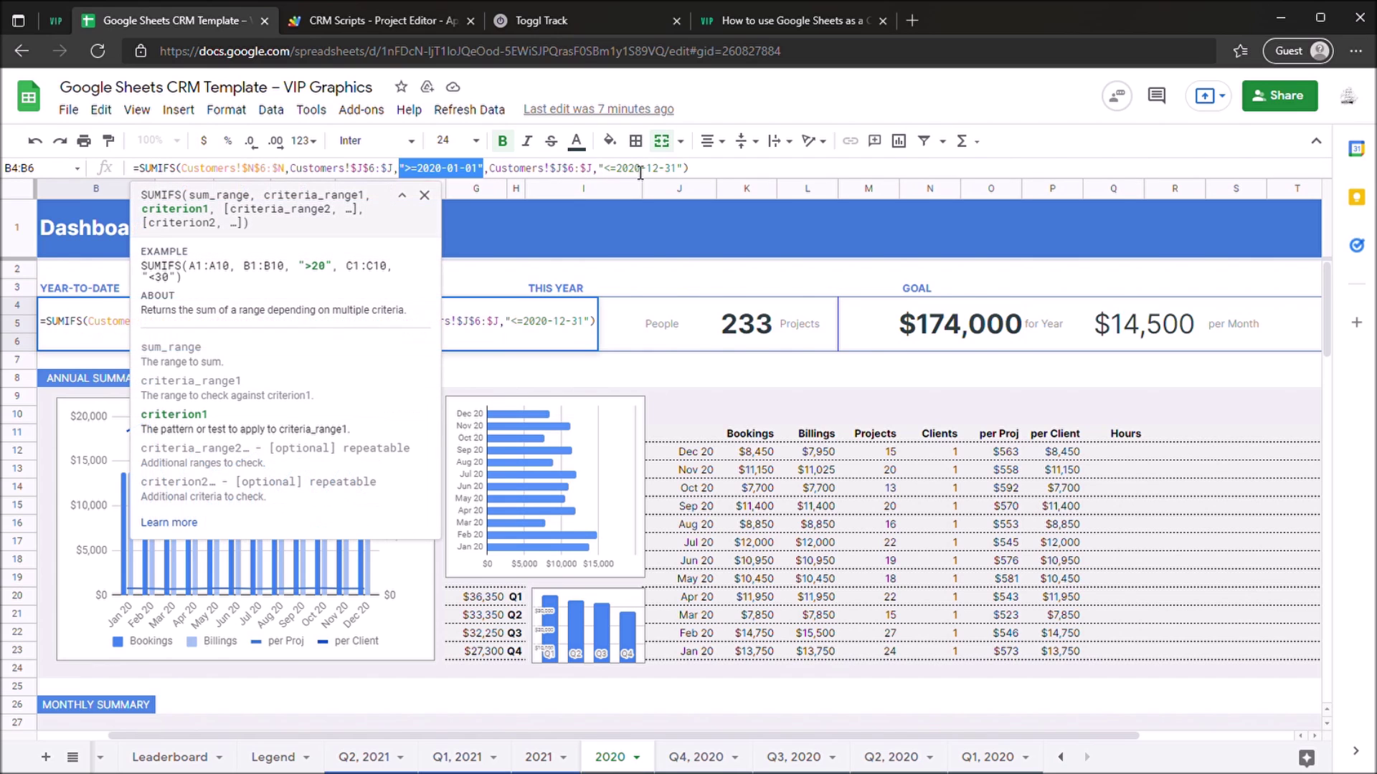
click(599, 168)
click(785, 398)
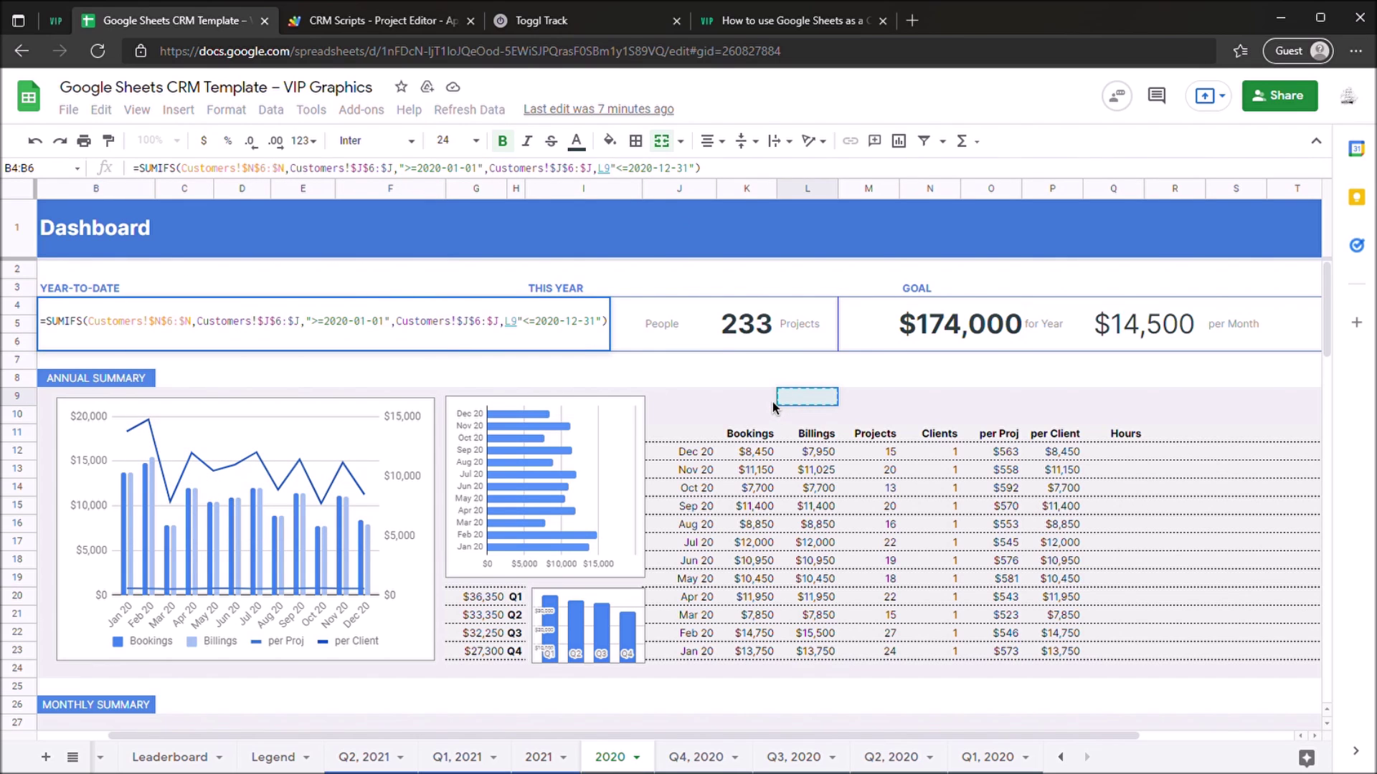
key(Escape)
scroll(789, 445, down, 3)
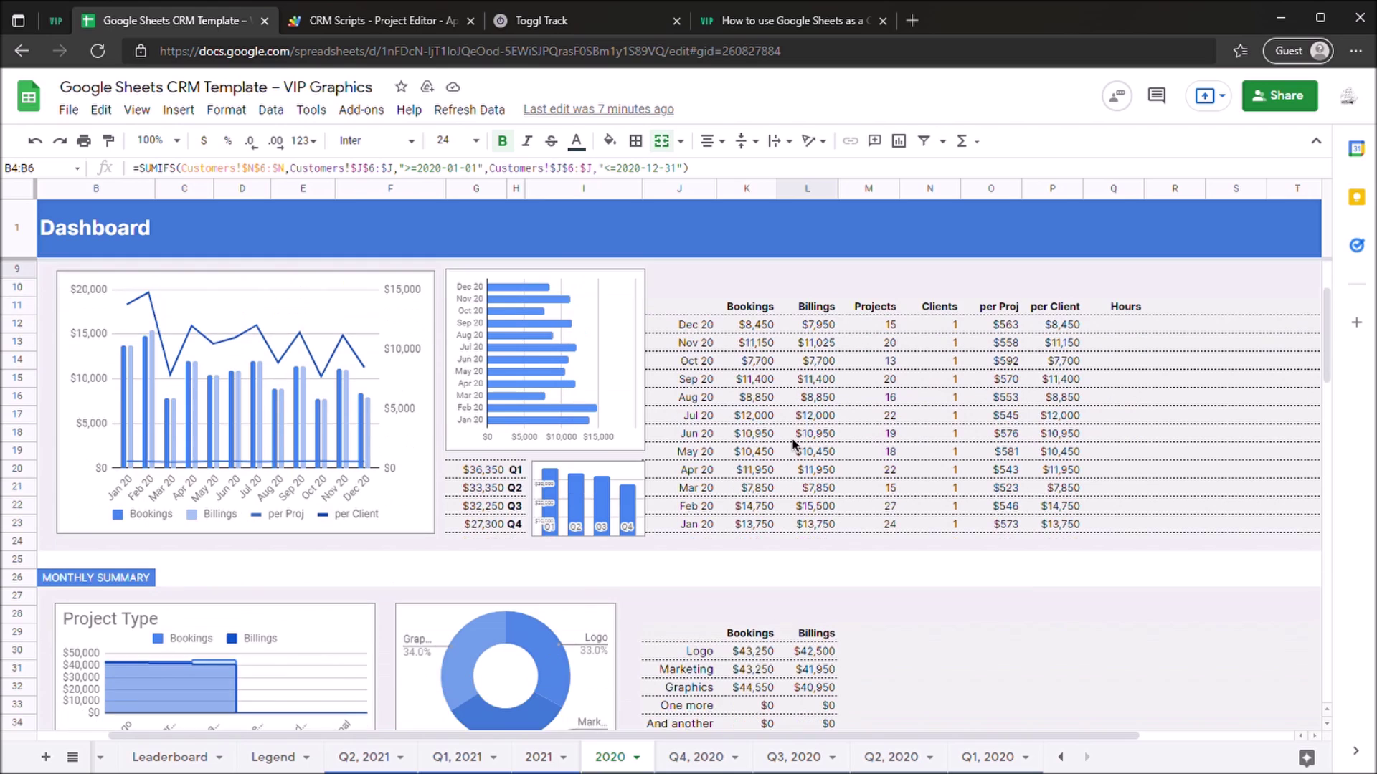
scroll(696, 687, down, 8)
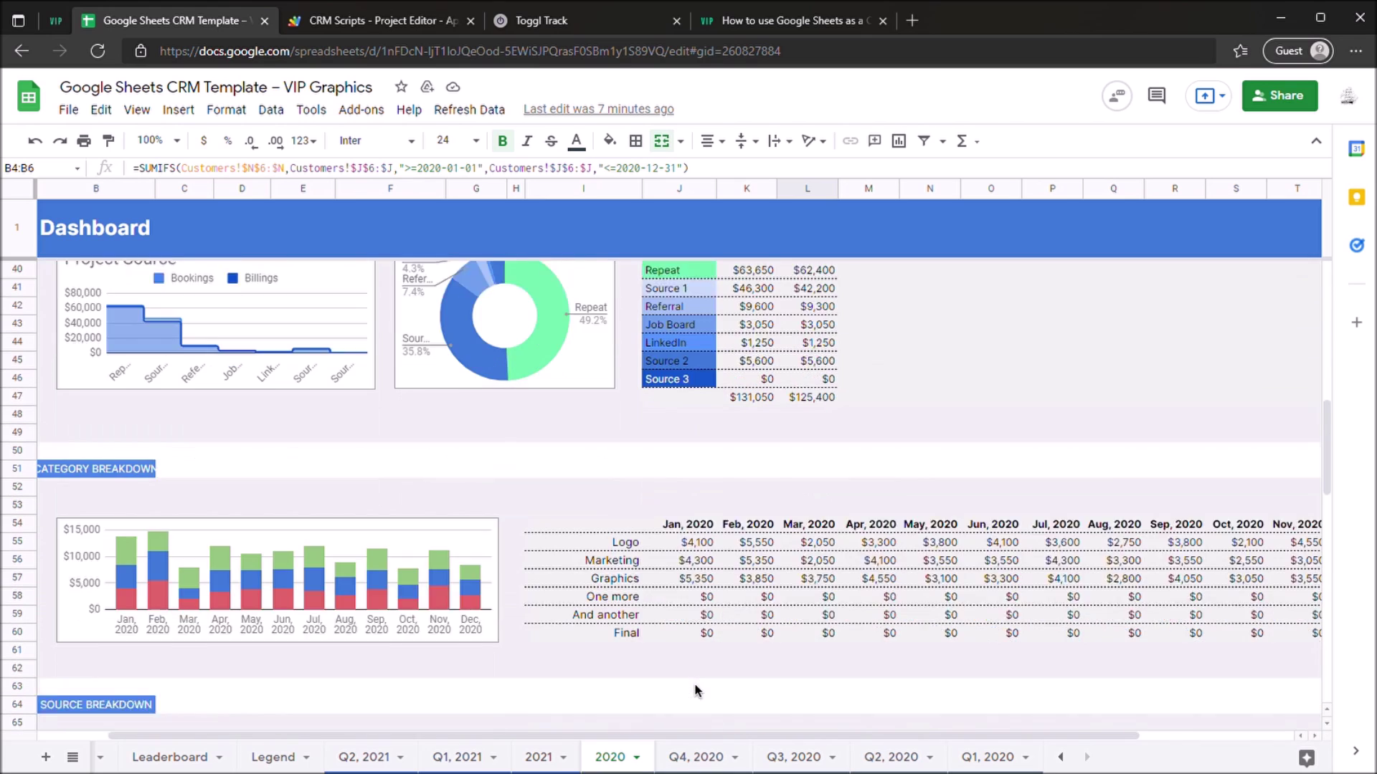
scroll(695, 687, down, 8)
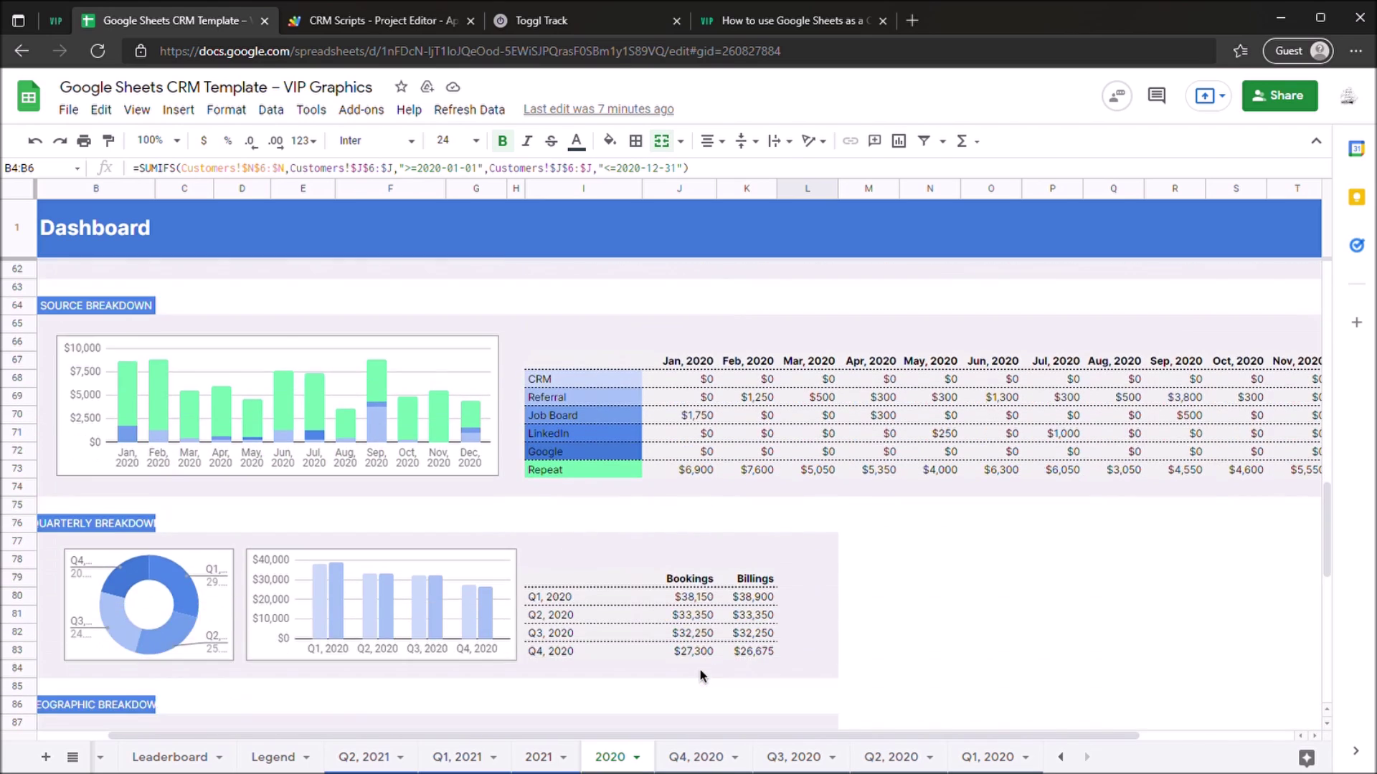
scroll(701, 669, down, 1)
scroll(600, 589, up, 10)
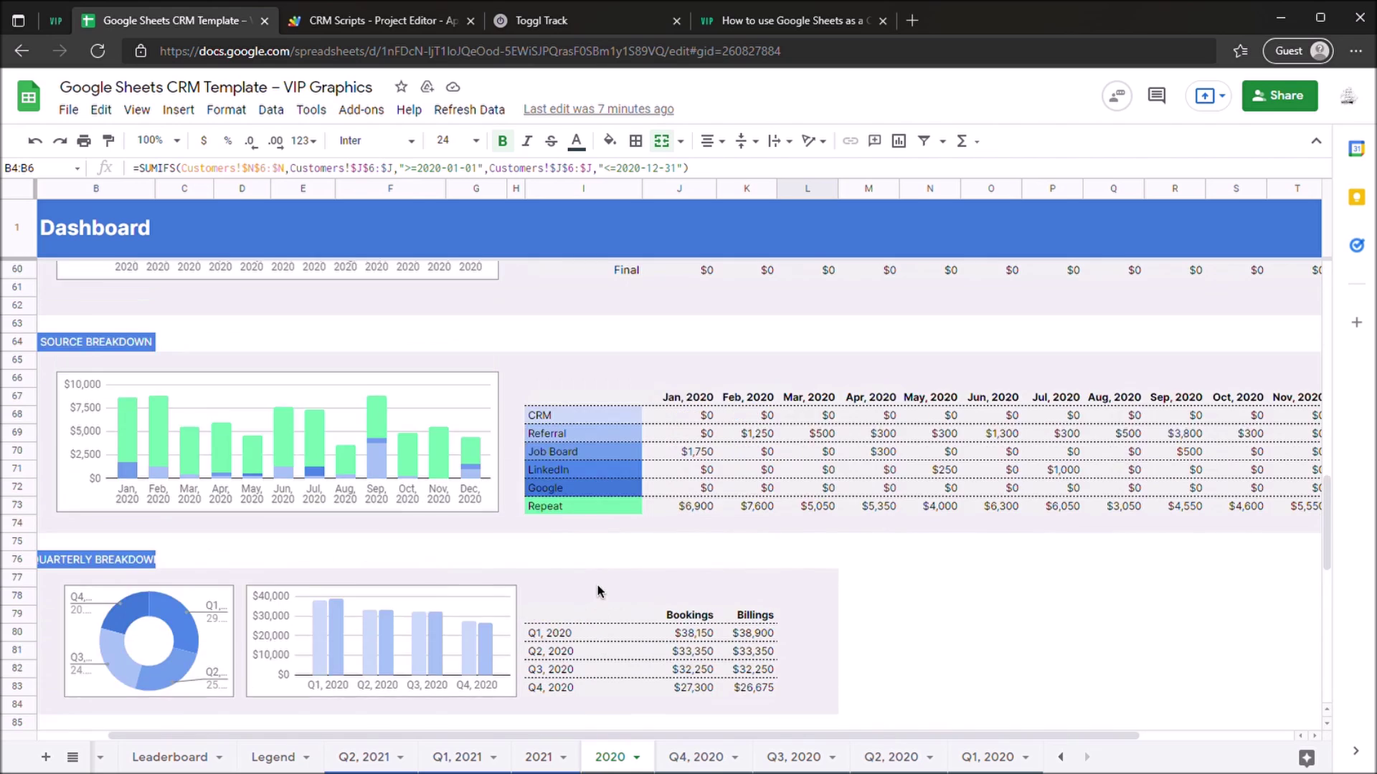
scroll(599, 589, up, 10)
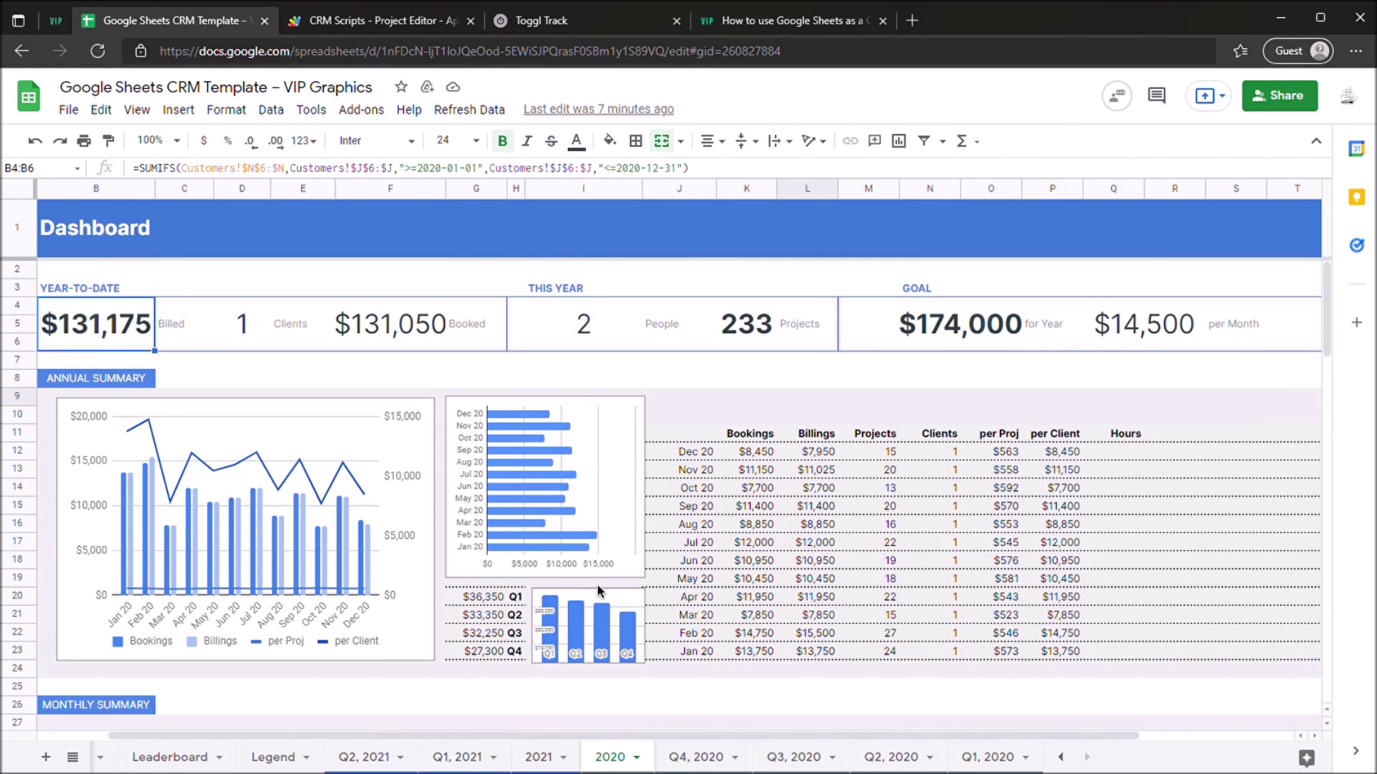
click(934, 328)
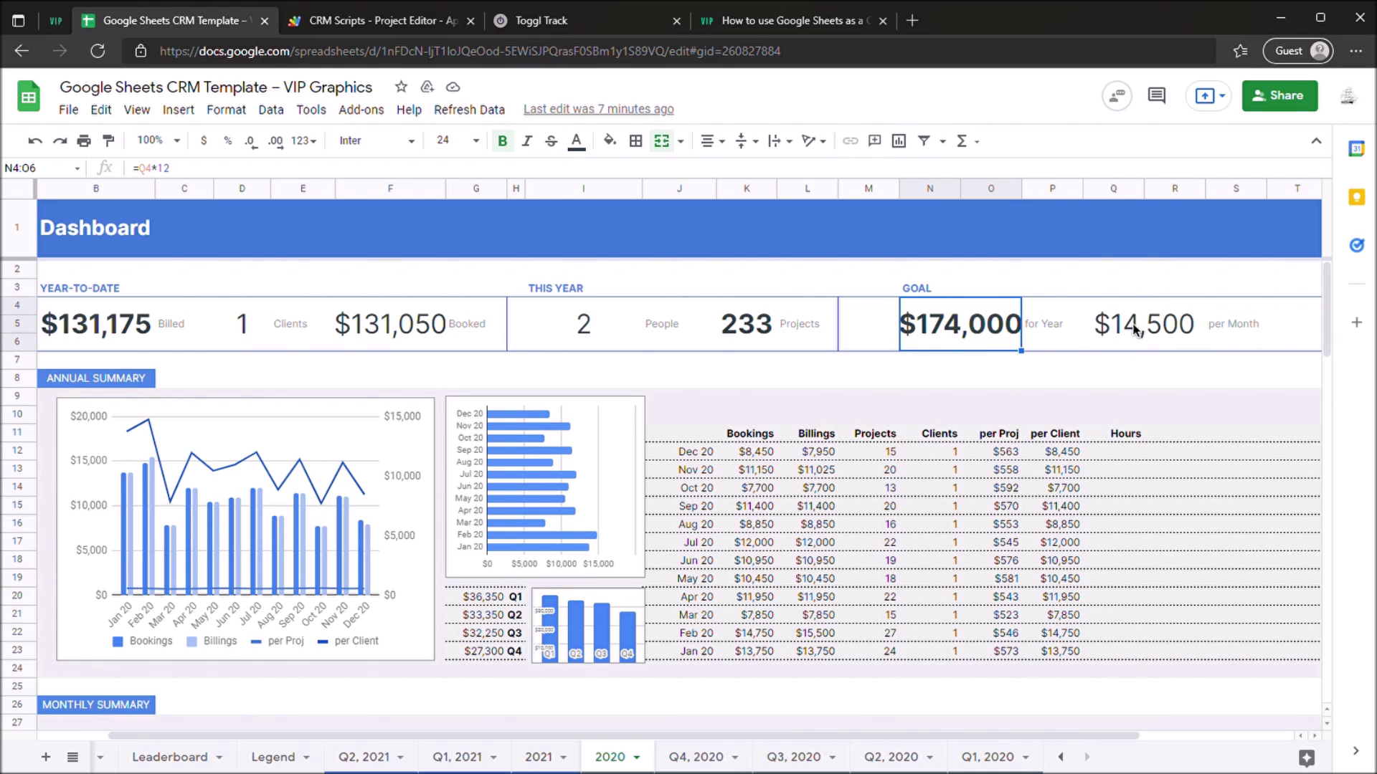
click(357, 759)
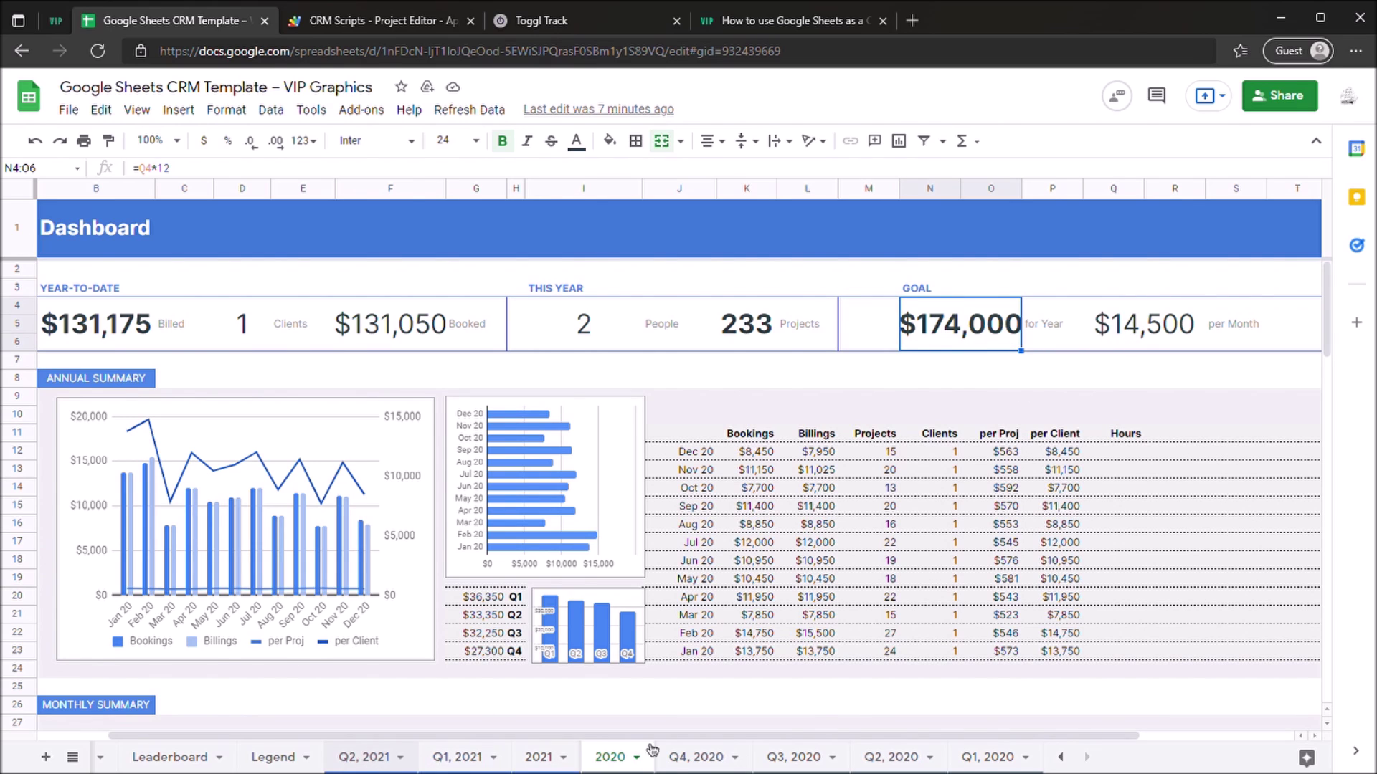
click(1060, 757)
Step: On the Dashboard, inspect the to-date target and percentage formulas, then open Customers
click(231, 757)
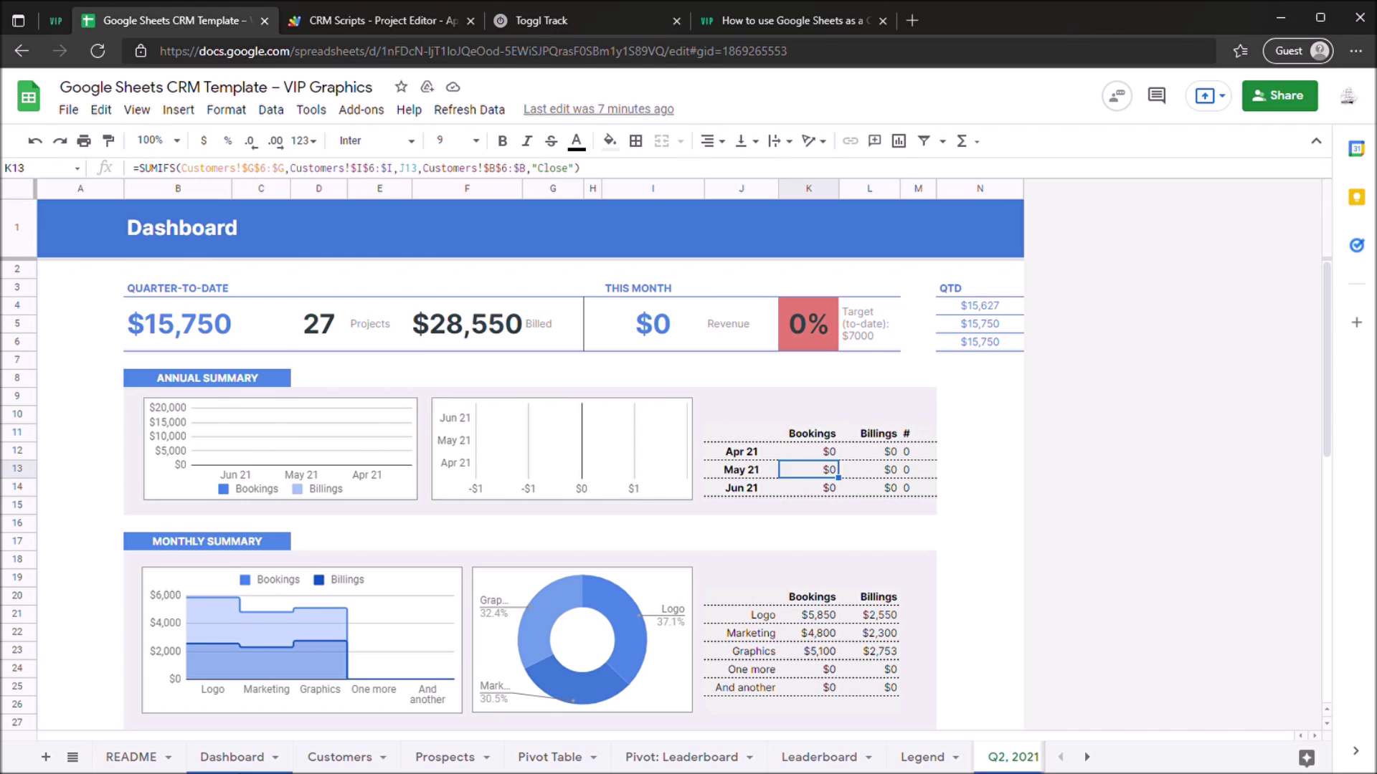
click(804, 364)
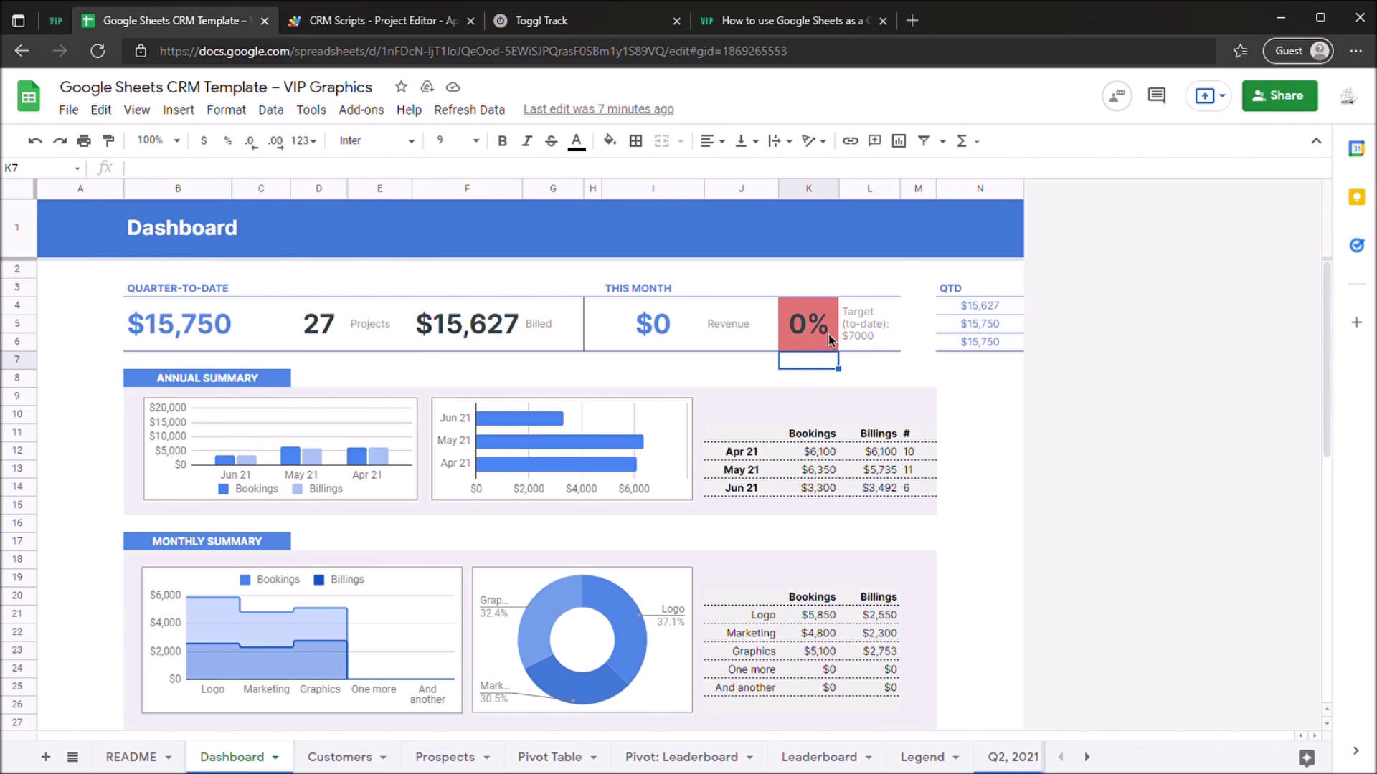
click(870, 340)
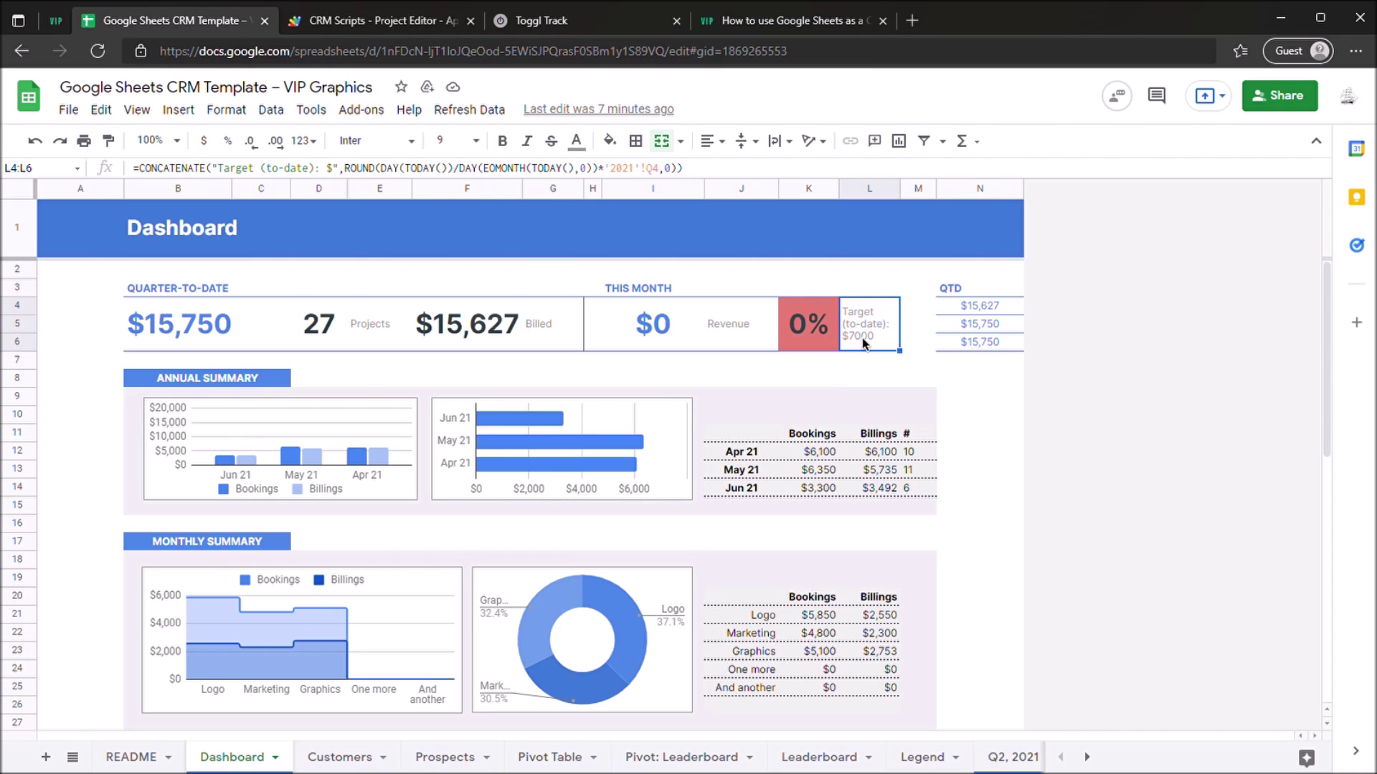
click(753, 334)
click(832, 335)
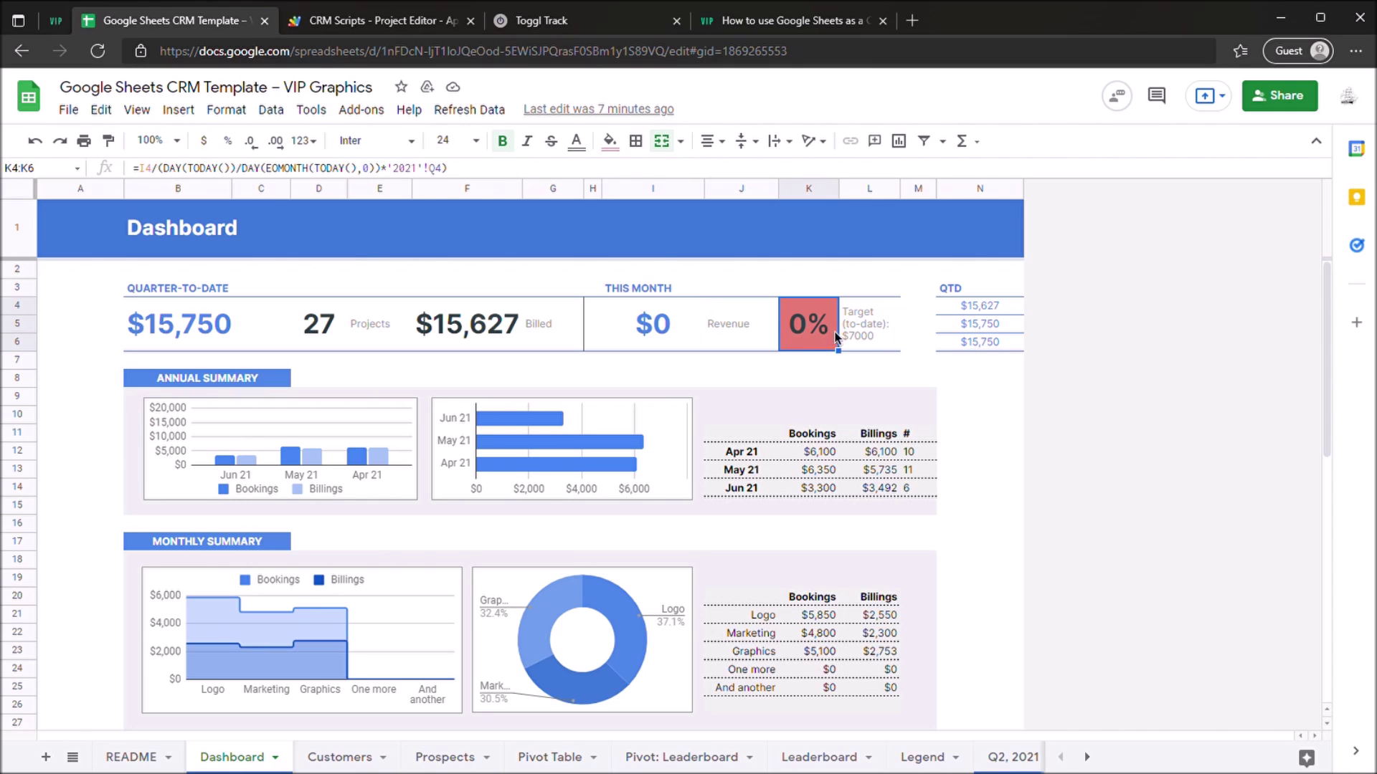
click(862, 331)
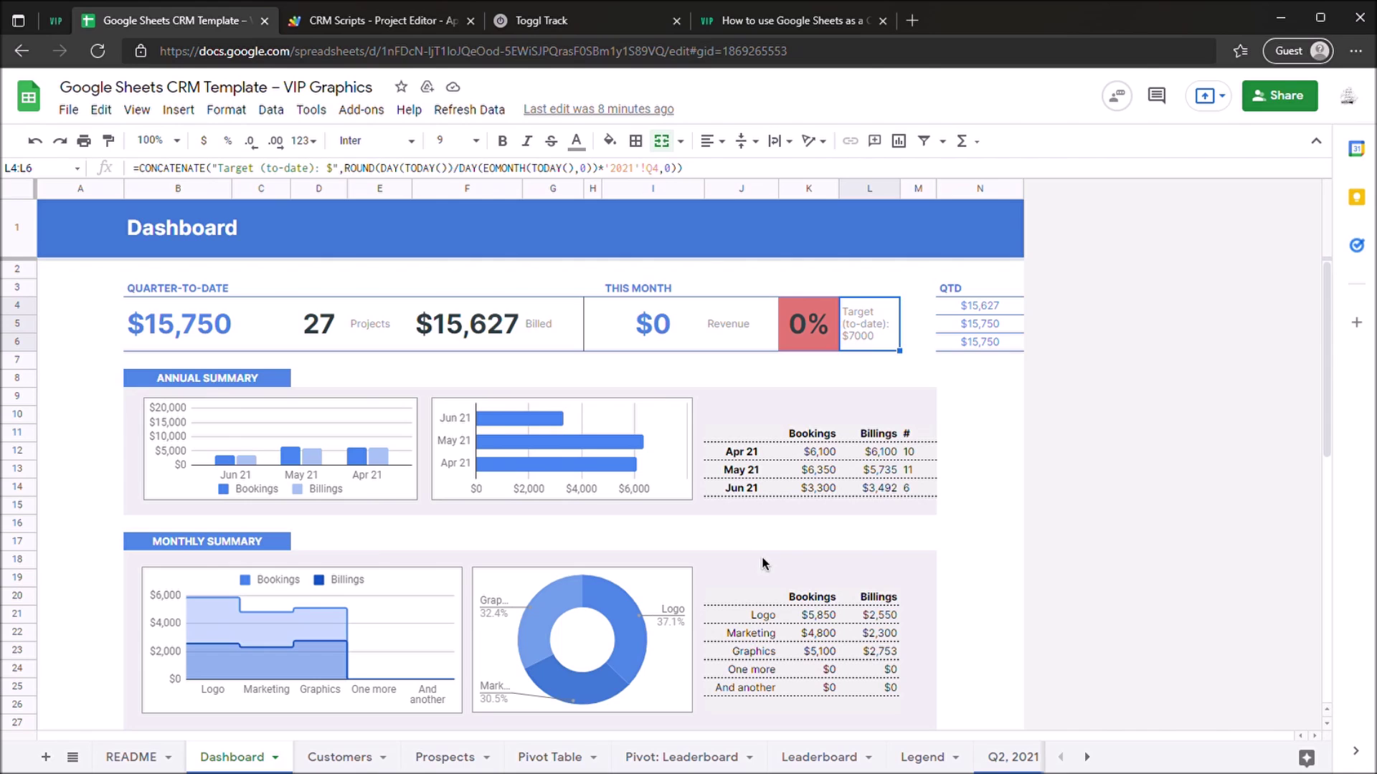
click(343, 757)
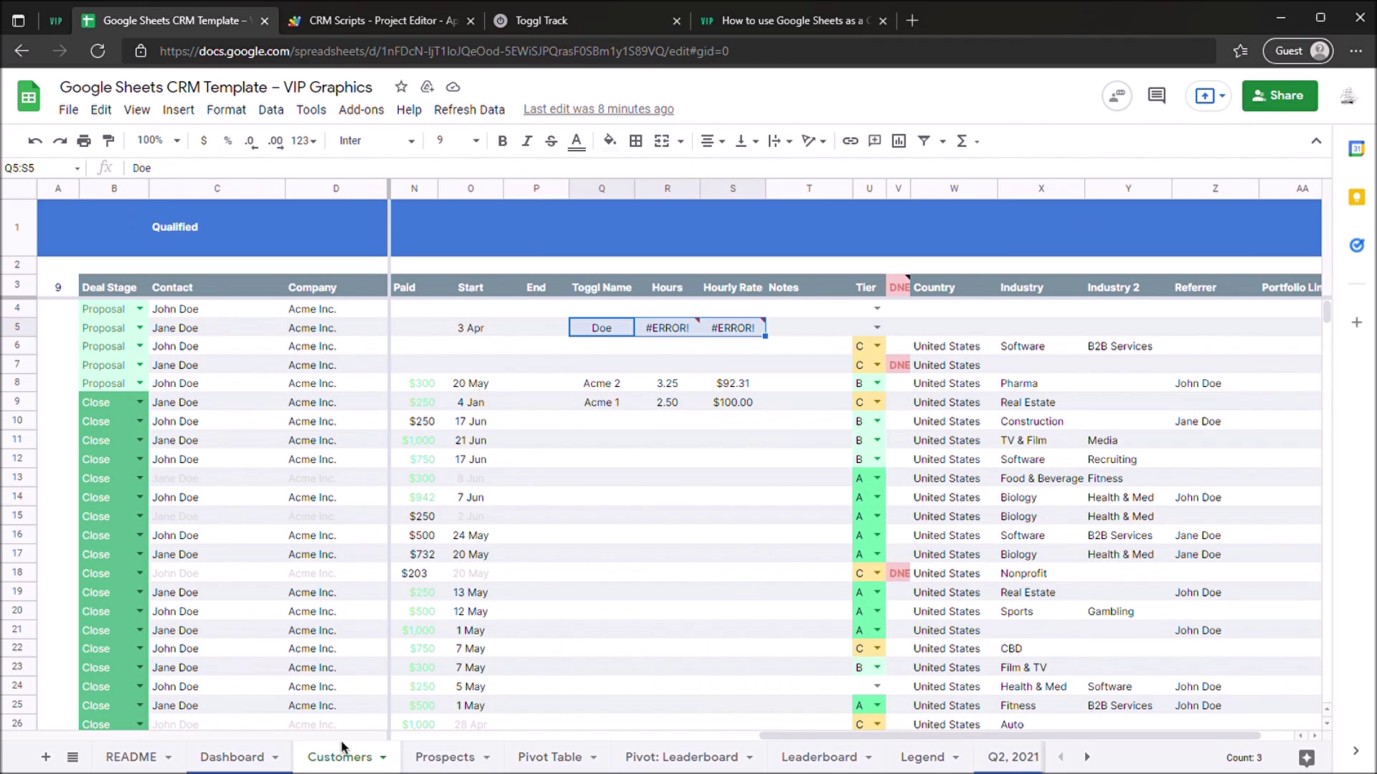
Step: Clear the Toggl cell selection and view the Prospects sheet with nothing selected
click(517, 480)
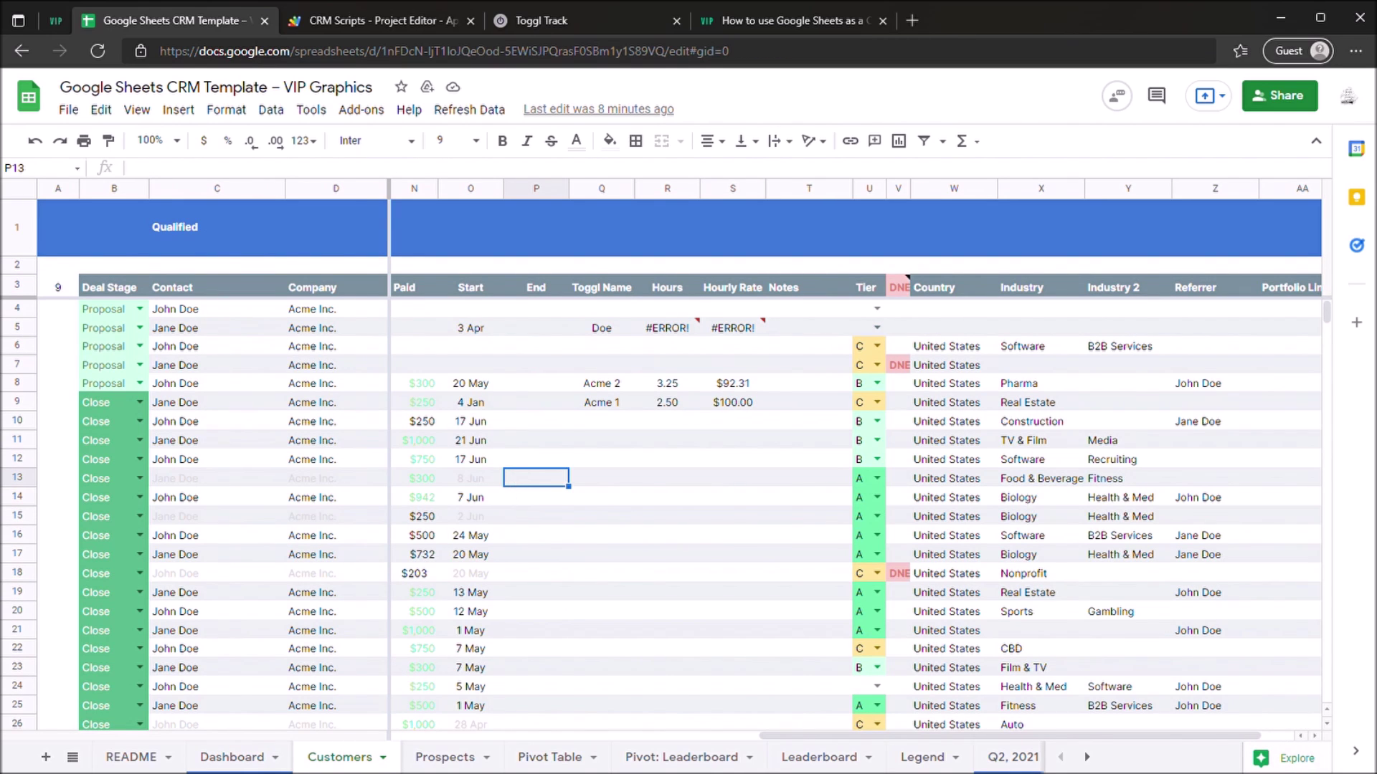
click(466, 758)
click(470, 302)
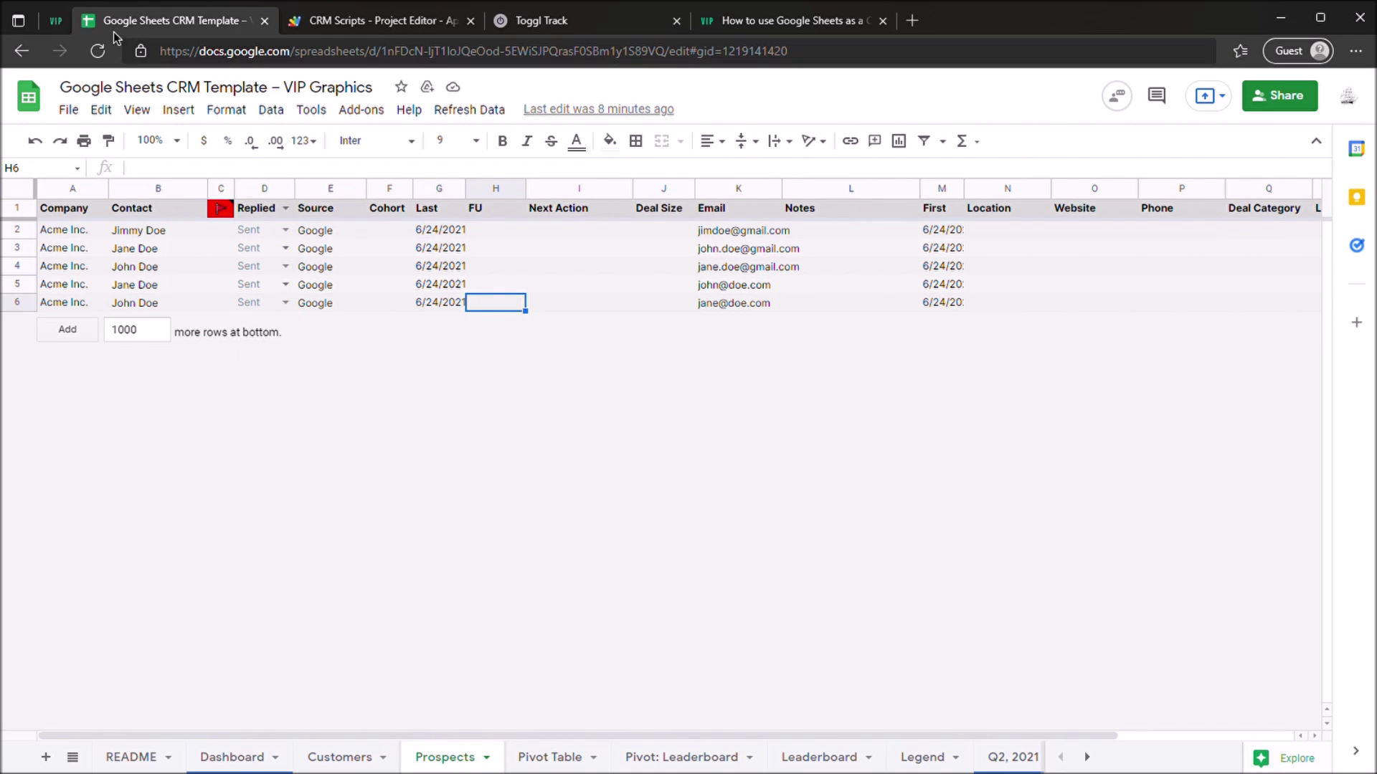
Step: Browse the vip.graphics Google Sheets CRM product page showing the $39 Single License
click(57, 29)
scroll(505, 389, down, 3)
scroll(505, 390, up, 3)
scroll(505, 389, down, 3)
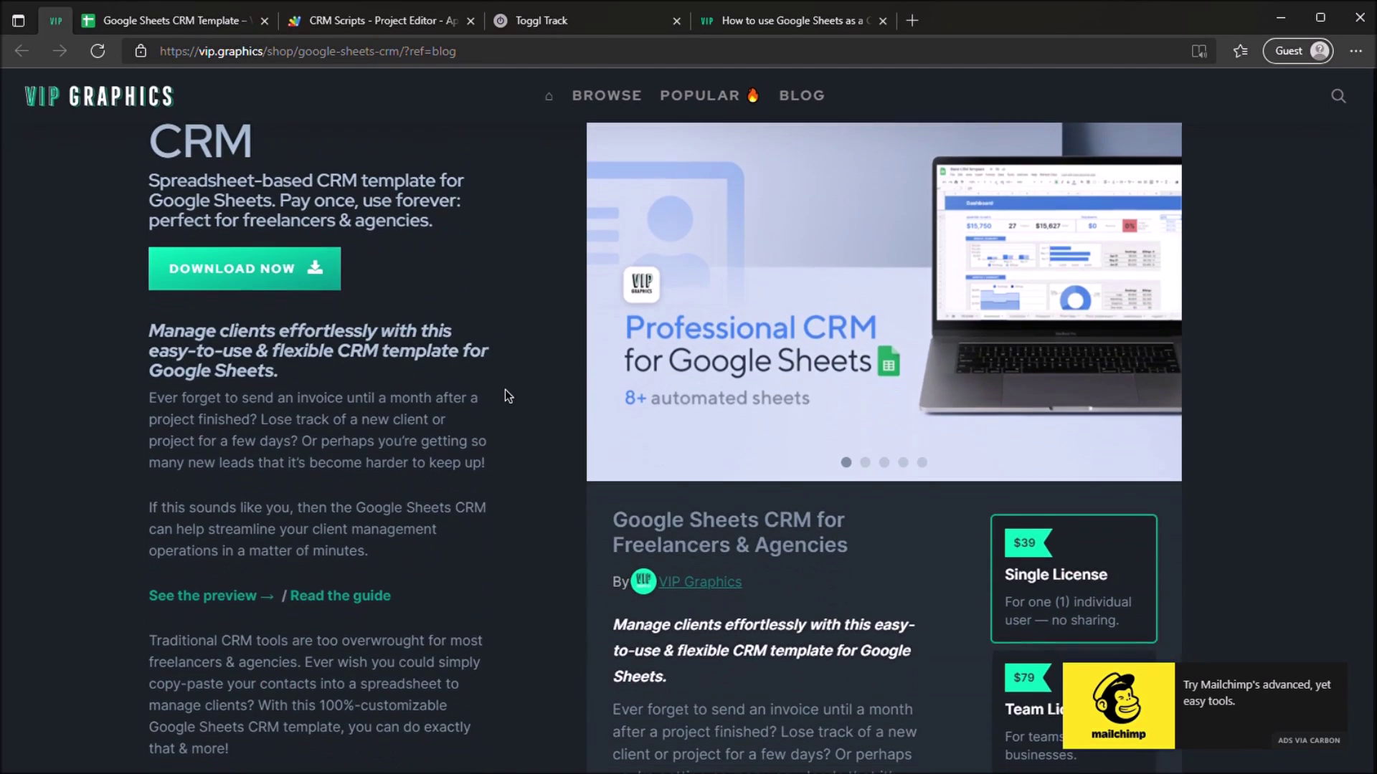
scroll(509, 400, up, 3)
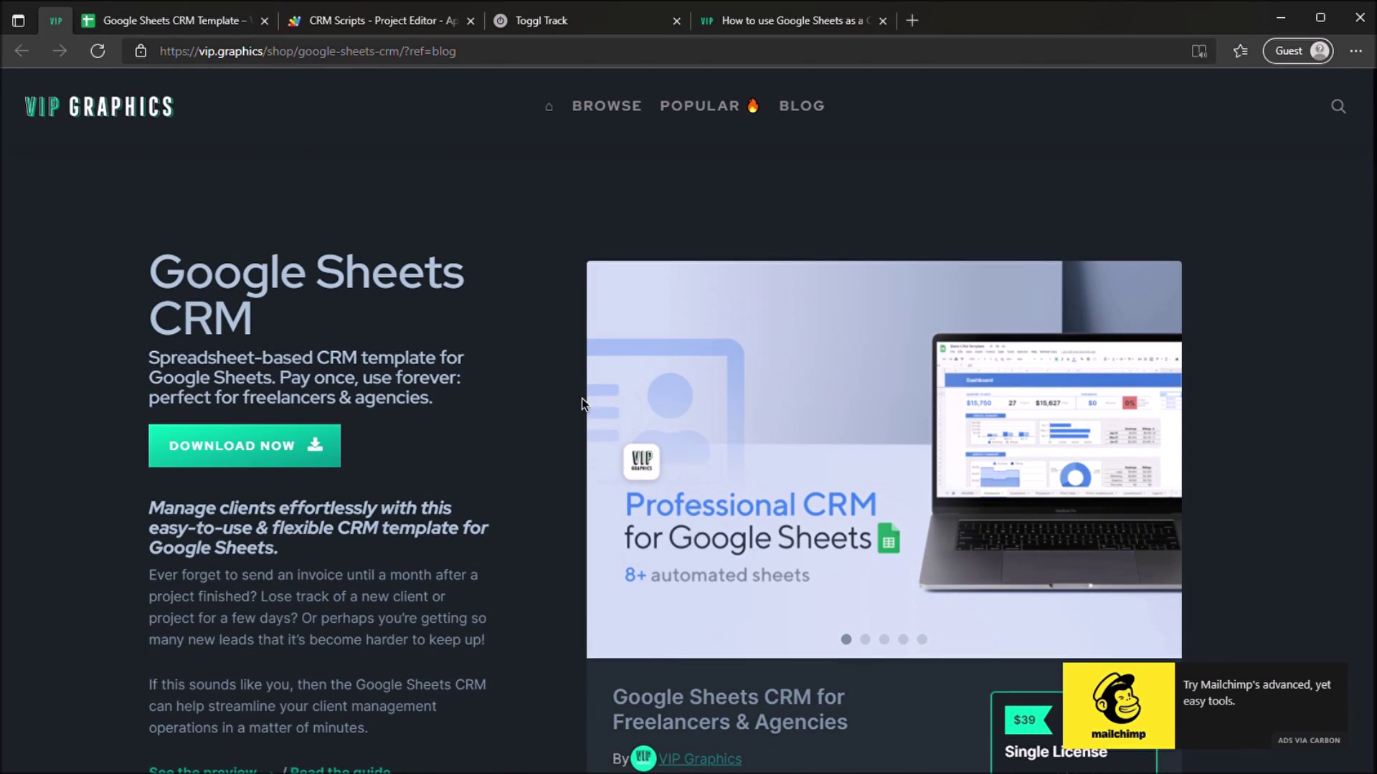